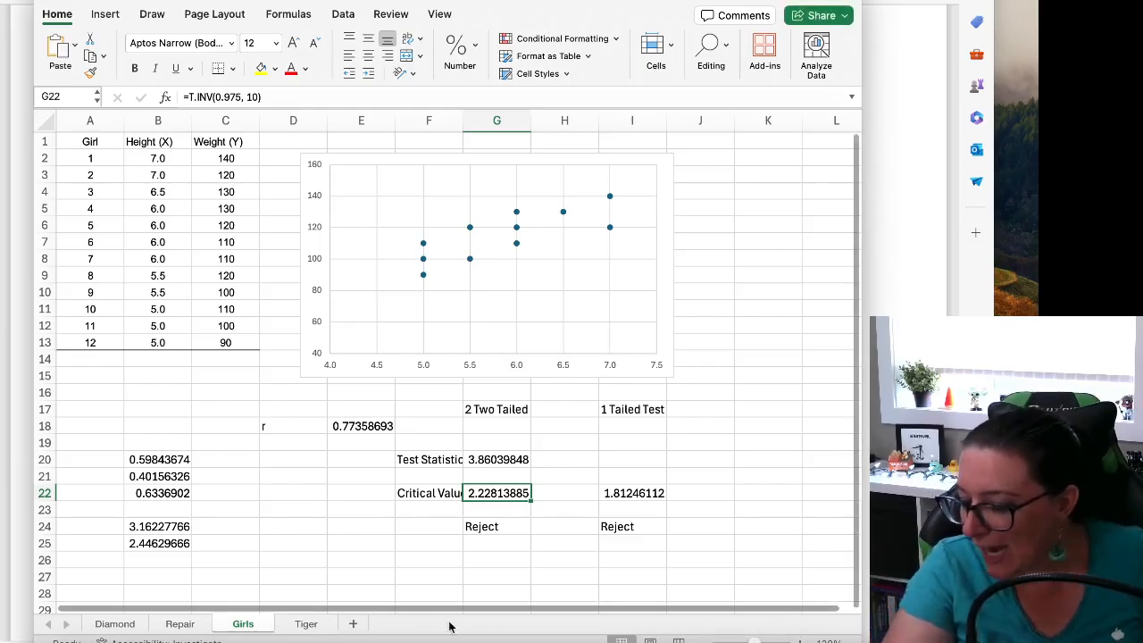
# Open the Repair worksheet and enlarge the view of its repair cost and age data
pyautogui.click(178, 624)
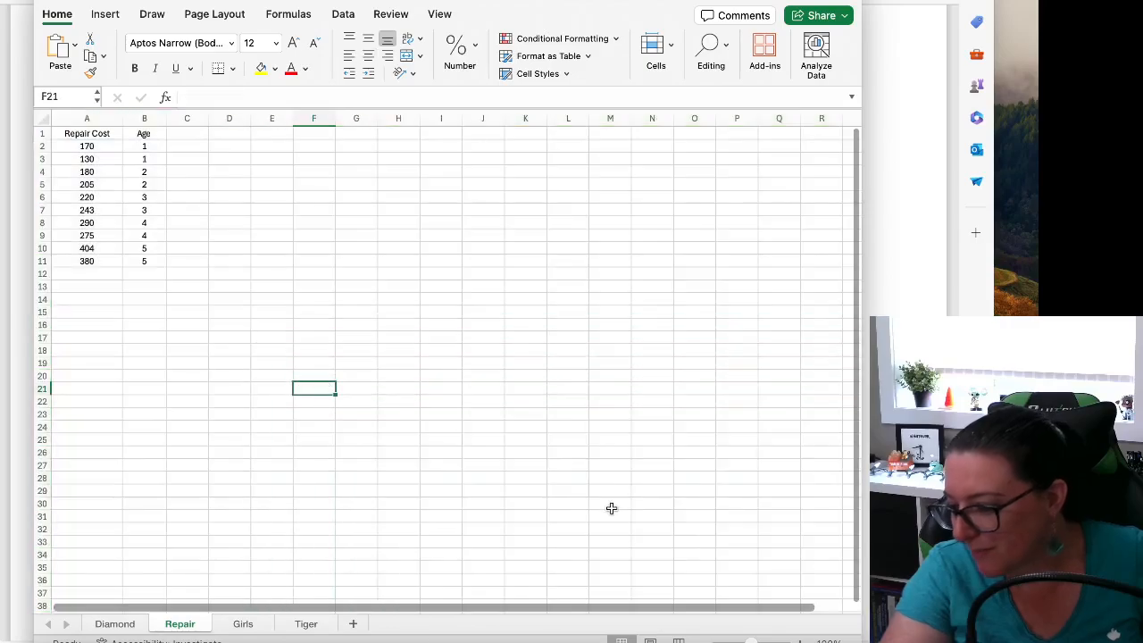
pyautogui.click(800, 641)
pyautogui.click(800, 641)
pyautogui.click(800, 641)
pyautogui.click(800, 641)
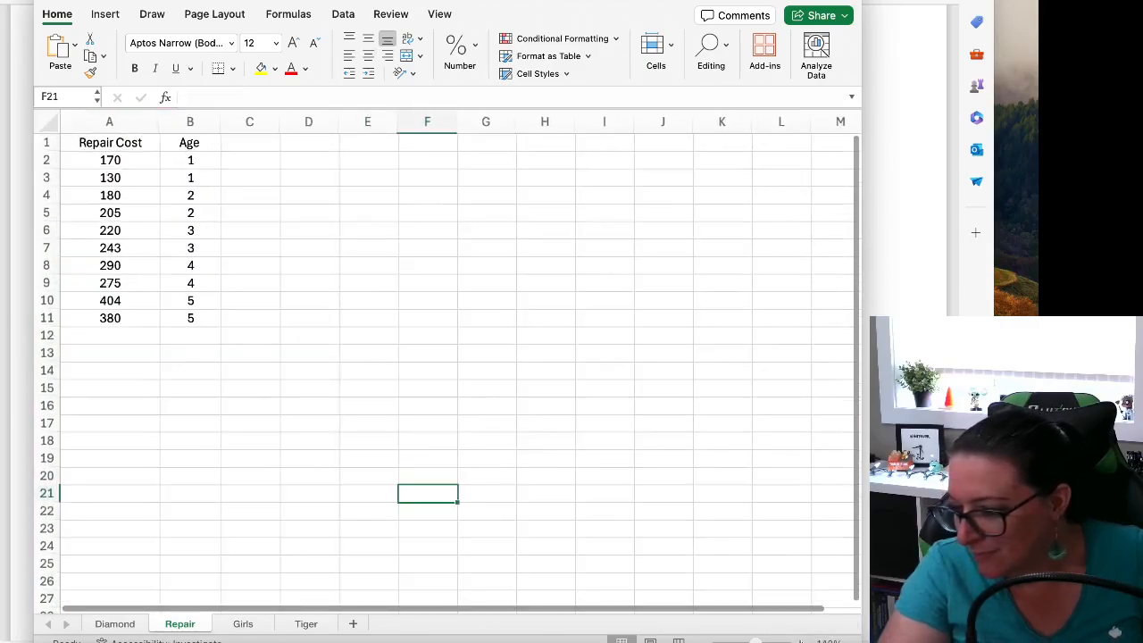
pyautogui.click(800, 641)
pyautogui.click(800, 641)
pyautogui.click(800, 641)
pyautogui.click(360, 464)
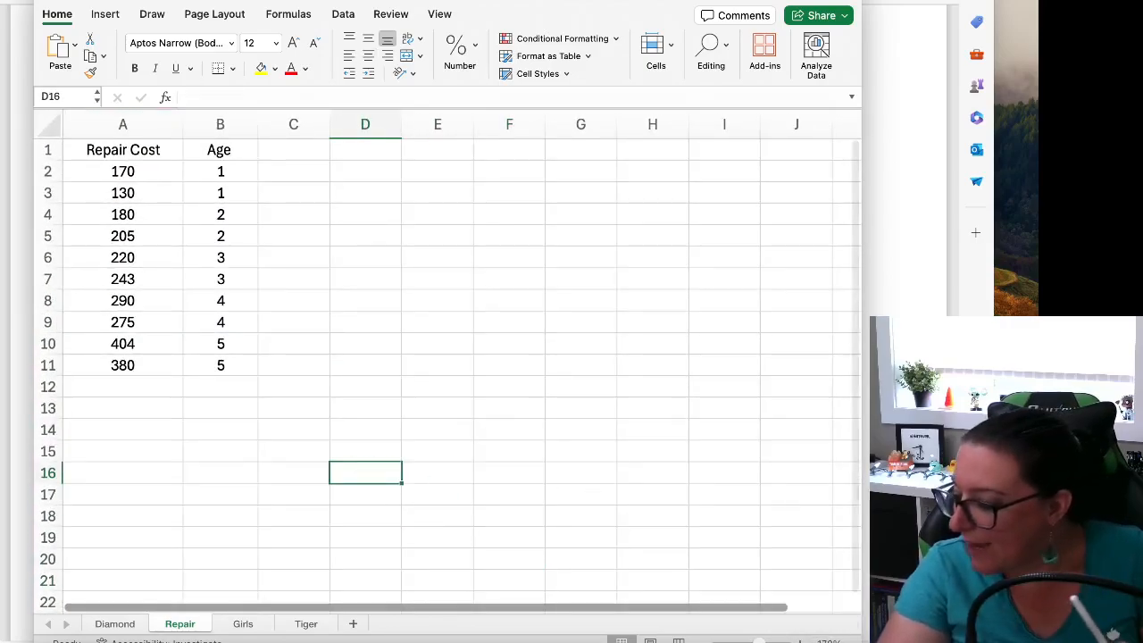
# Switch to the lecture notes and find the regression example on Sparta repair costs and age
pyautogui.click(904, 455)
pyautogui.scroll(-20, 695, 460)
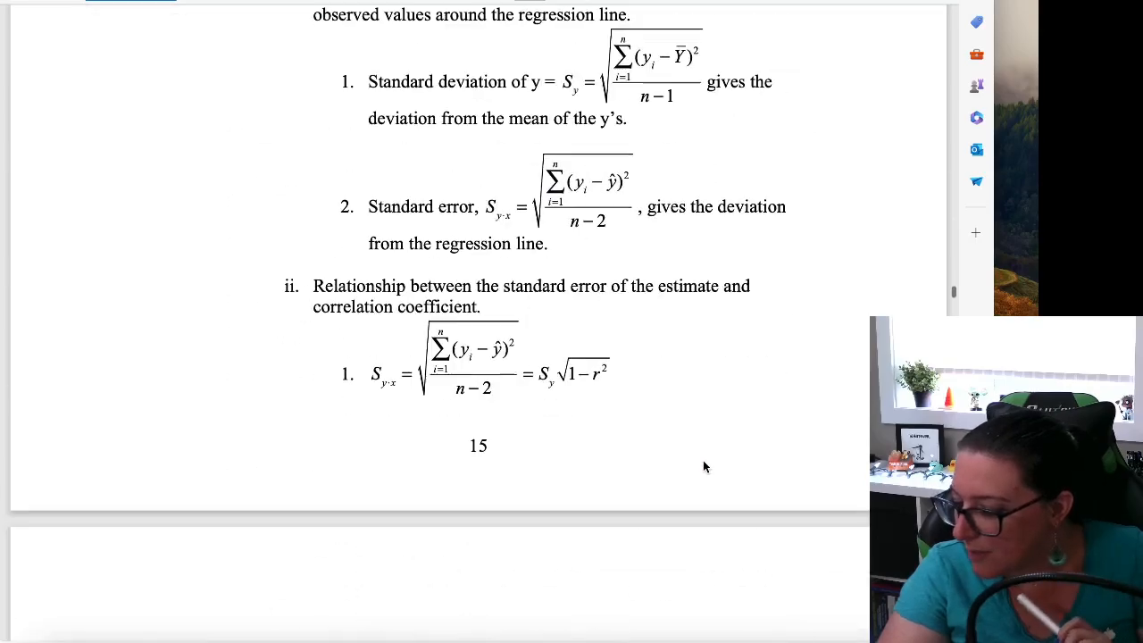
pyautogui.scroll(-14, 708, 469)
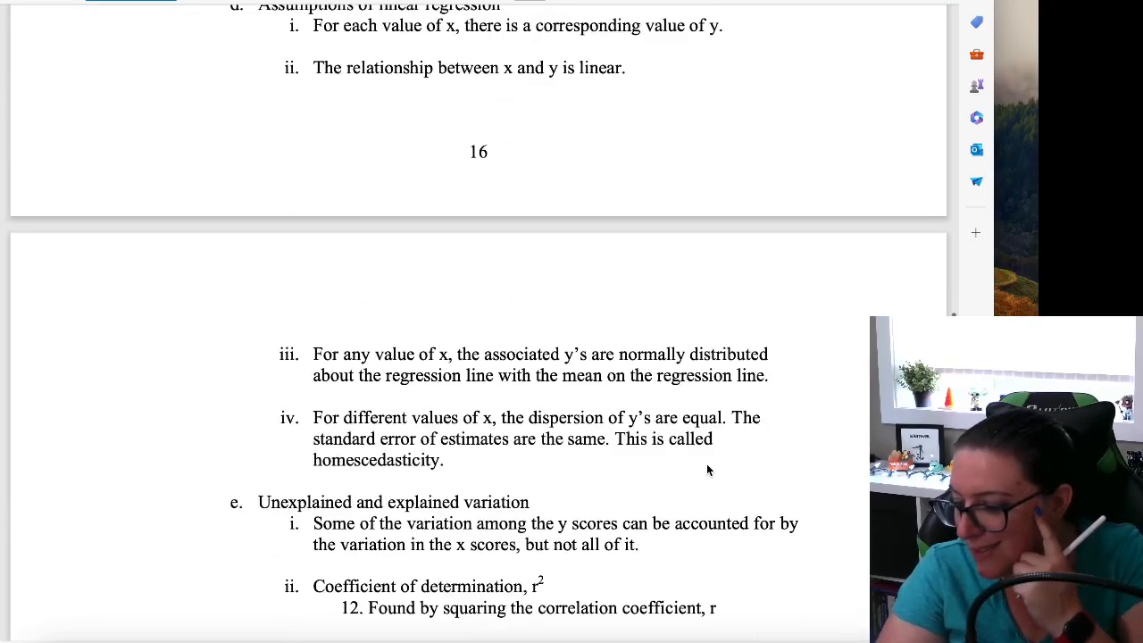
pyautogui.scroll(-9, 715, 478)
pyautogui.scroll(20, 737, 472)
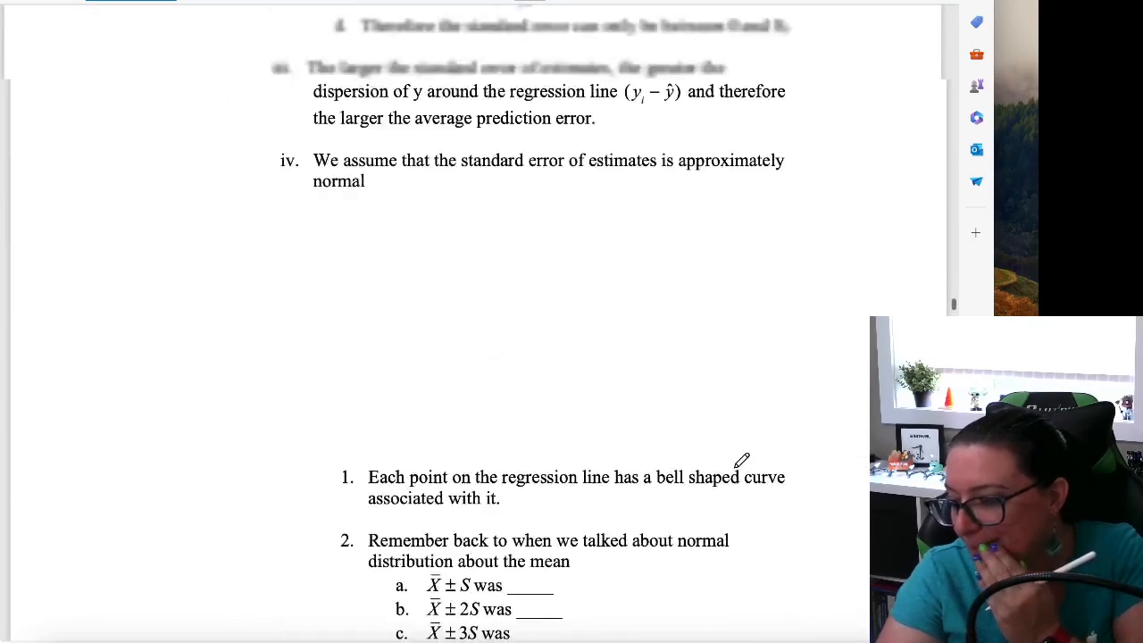
pyautogui.scroll(20, 741, 462)
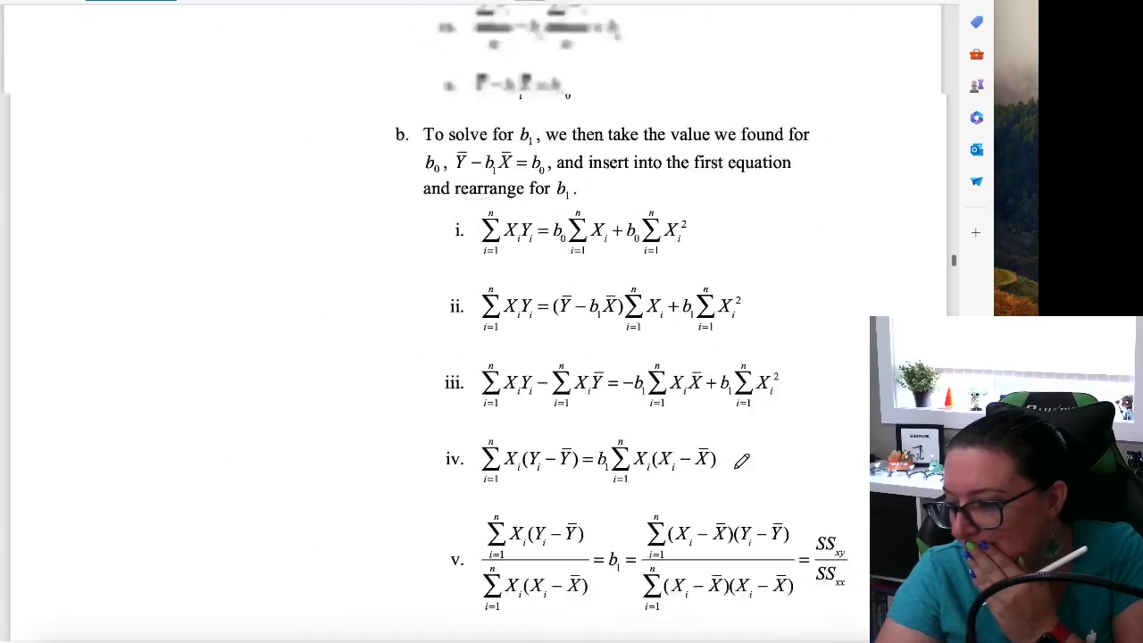
pyautogui.scroll(20, 741, 462)
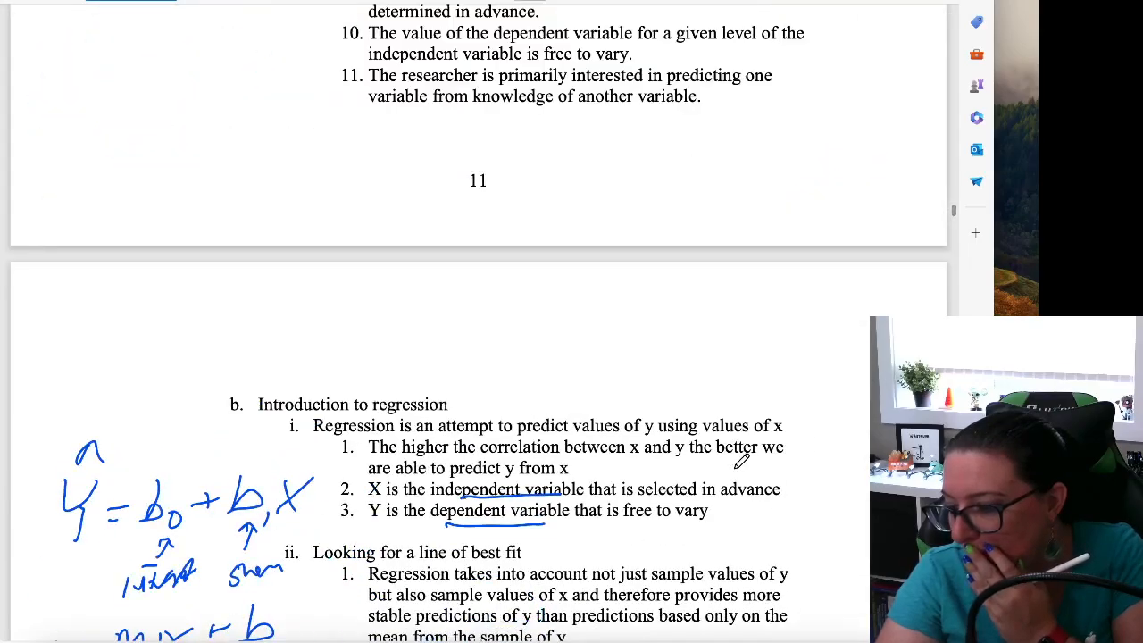
pyautogui.scroll(-20, 741, 462)
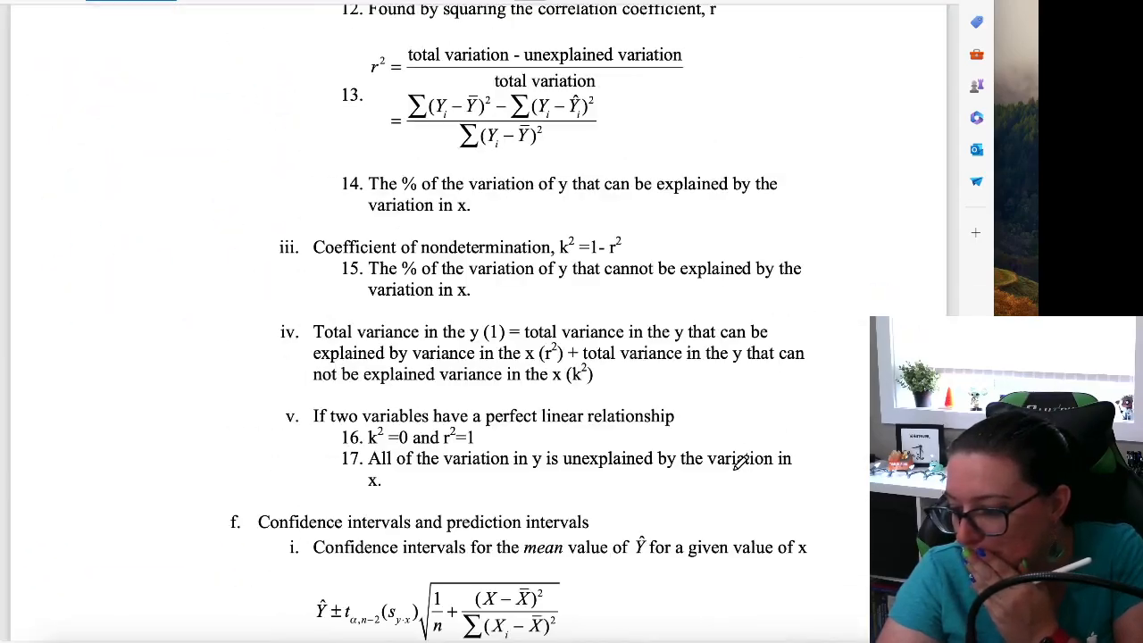
pyautogui.scroll(-20, 741, 461)
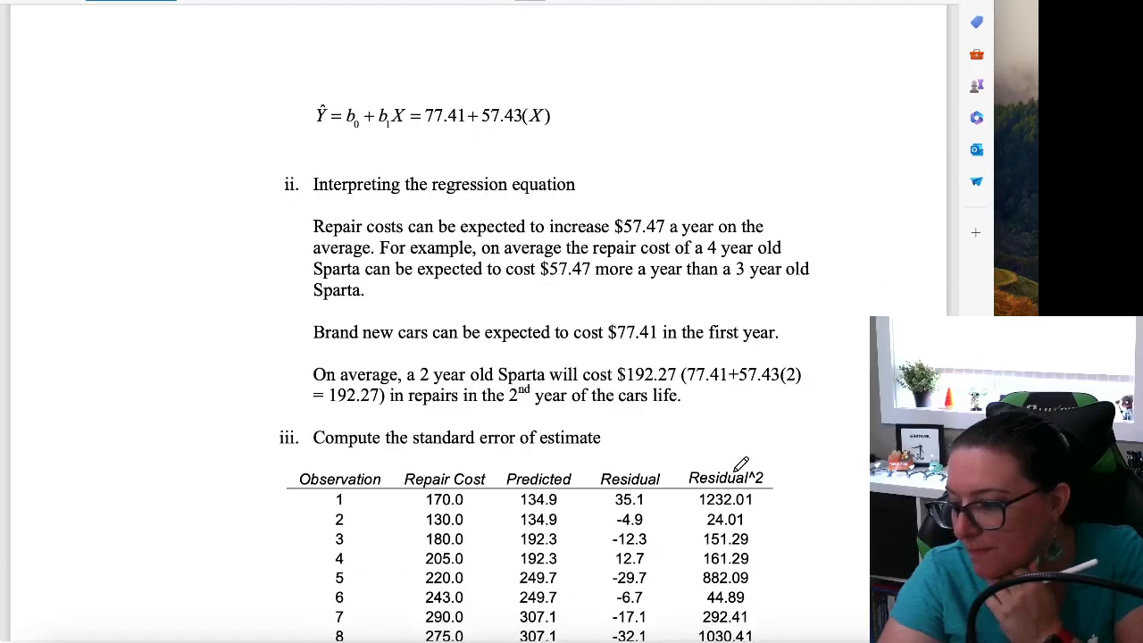
pyautogui.scroll(6, 741, 463)
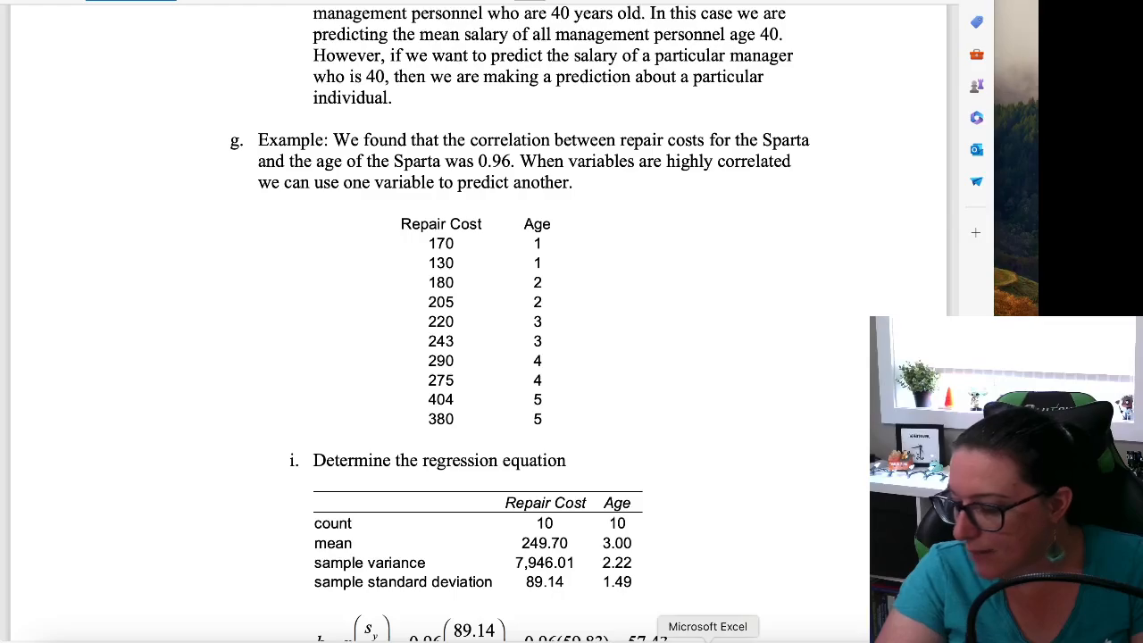
# Switch to Excel, insert a scatter chart of the Repair Cost and Age data in A1:B11, and place it beside the table
pyautogui.click(709, 639)
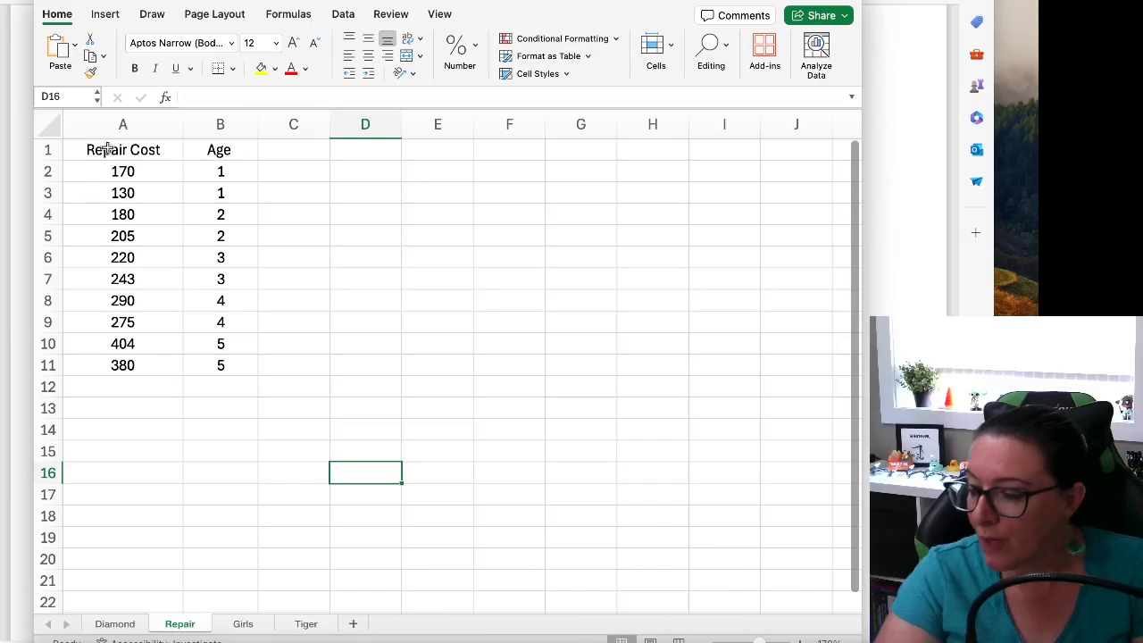
pyautogui.moveTo(107, 148); pyautogui.dragTo(221, 366)
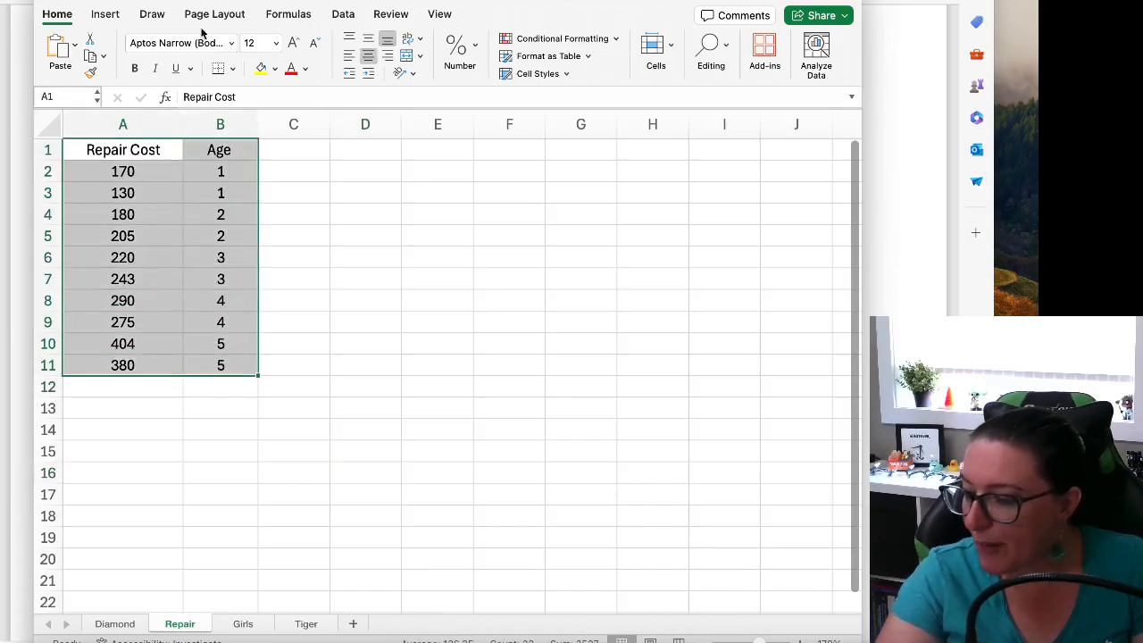
pyautogui.click(103, 14)
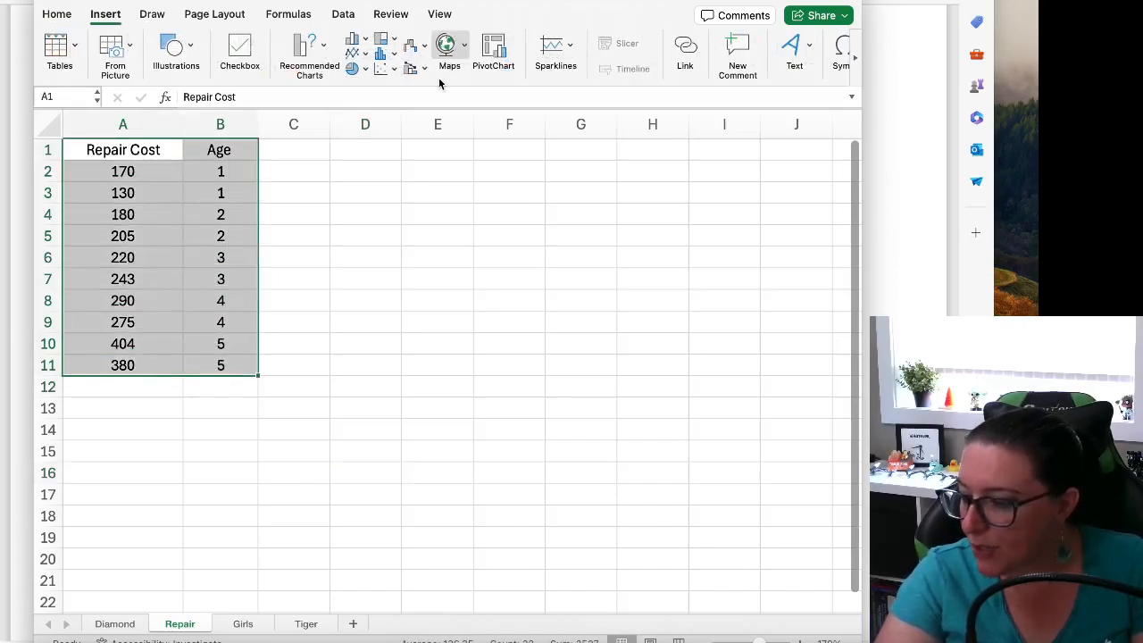
pyautogui.click(381, 68)
pyautogui.click(429, 148)
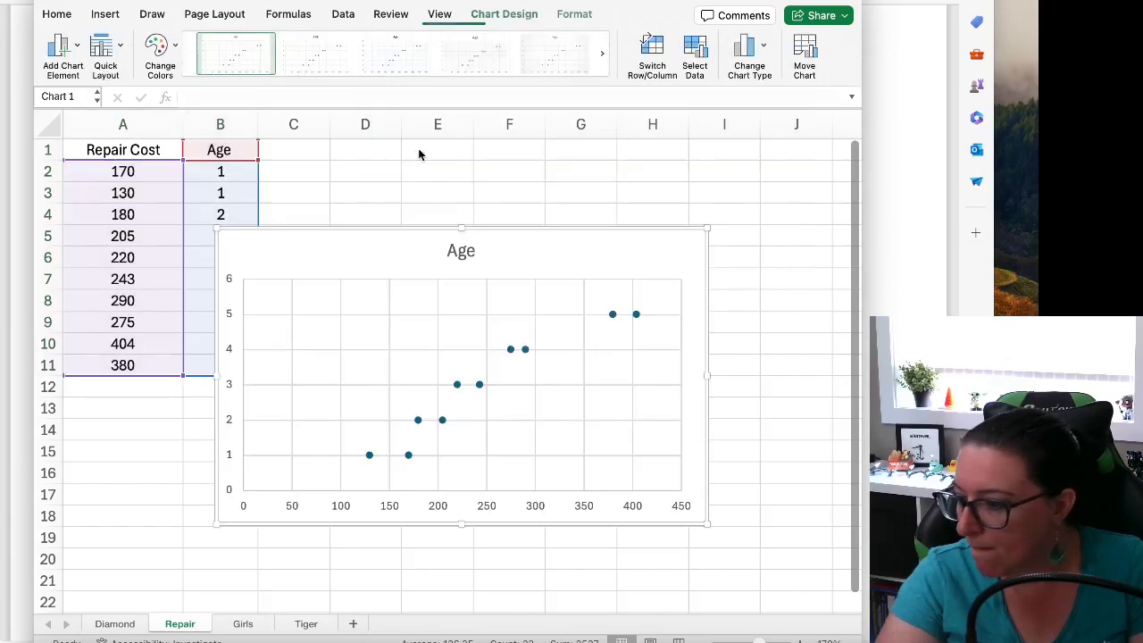
pyautogui.moveTo(541, 253); pyautogui.dragTo(617, 165)
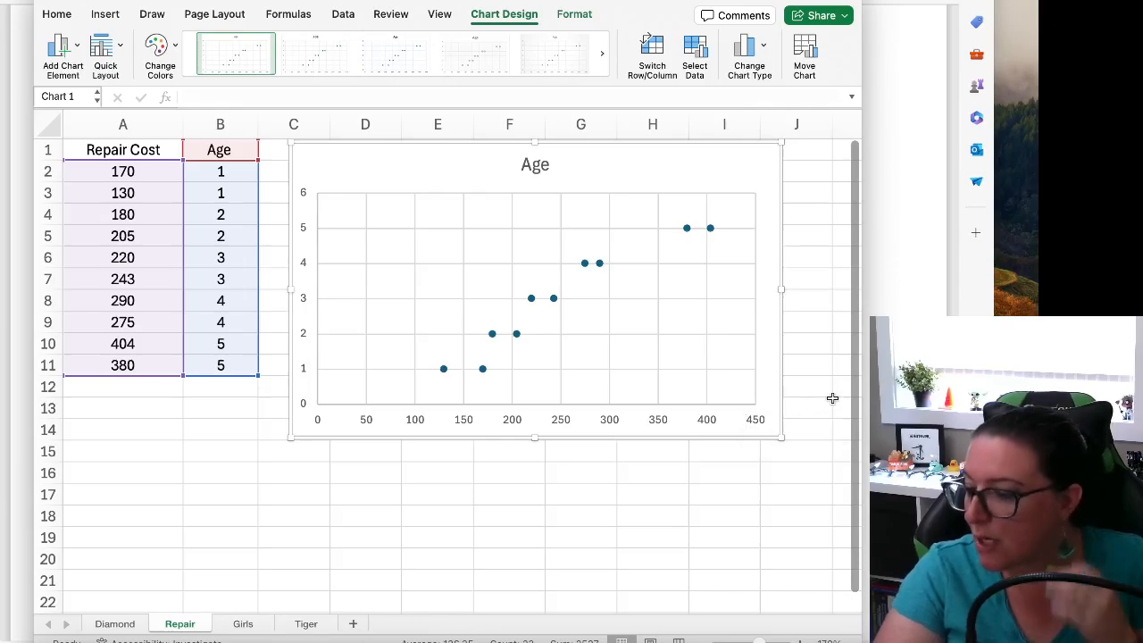
# Switch to the lecture notes and review how the regression equation for the repair cost example is computed and interpreted
pyautogui.click(876, 386)
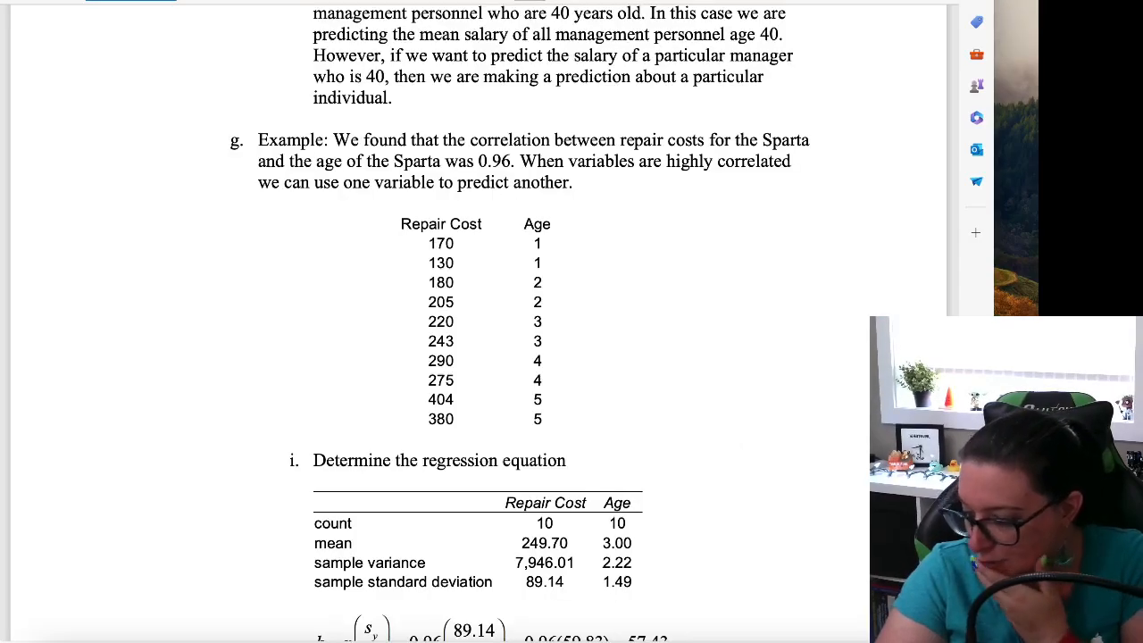
pyautogui.scroll(-2, 521, 322)
pyautogui.scroll(3, 521, 322)
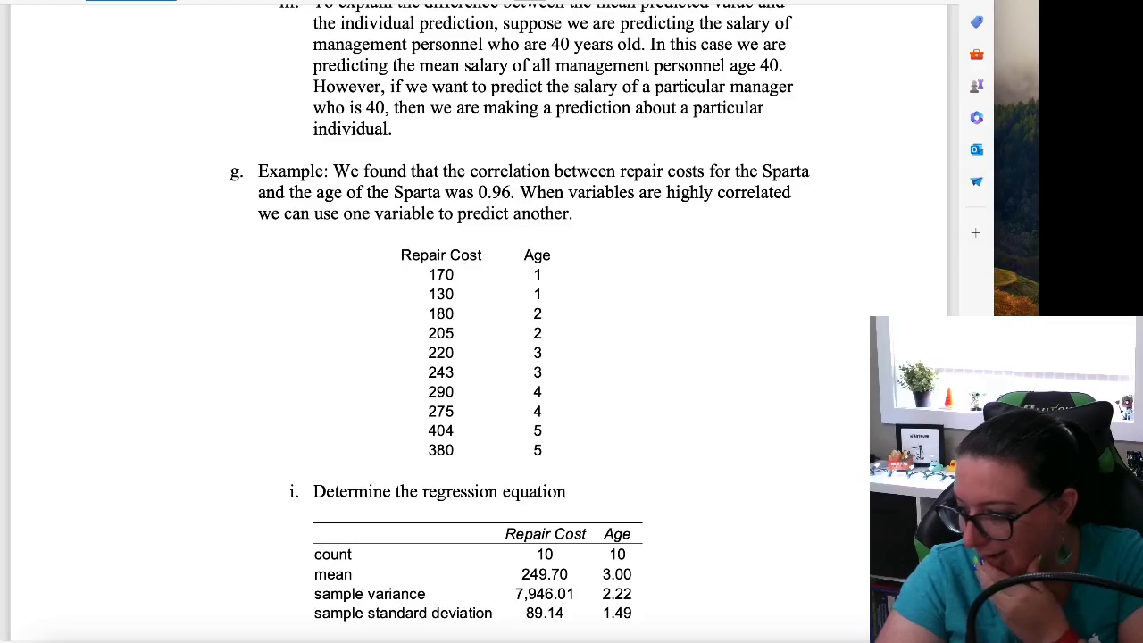
pyautogui.scroll(-8, 478, 322)
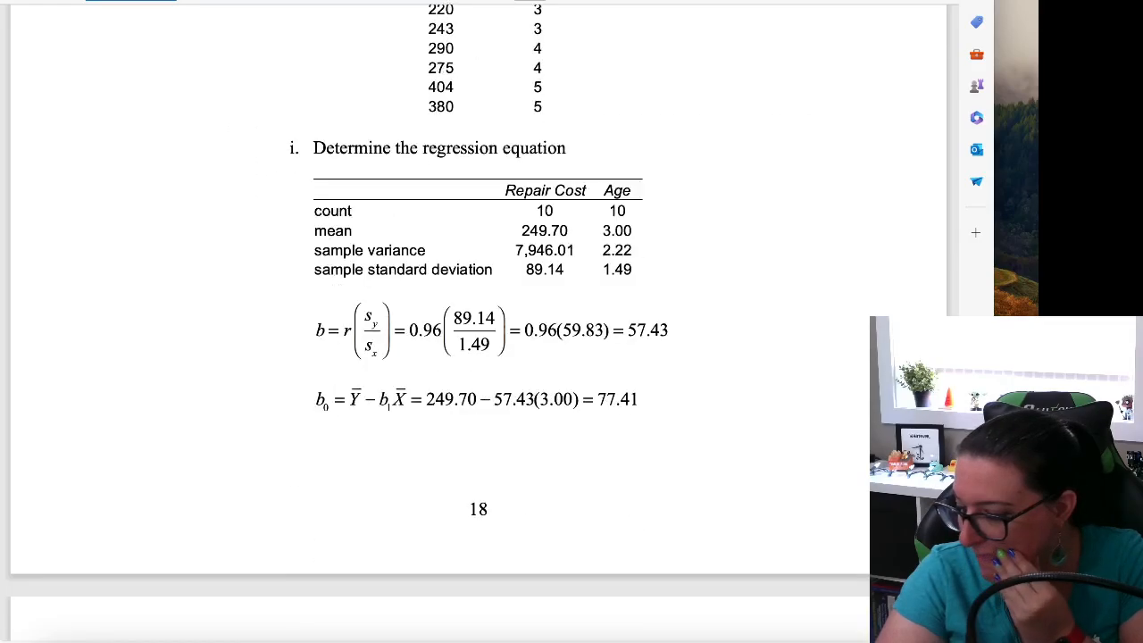
pyautogui.scroll(-4, 478, 322)
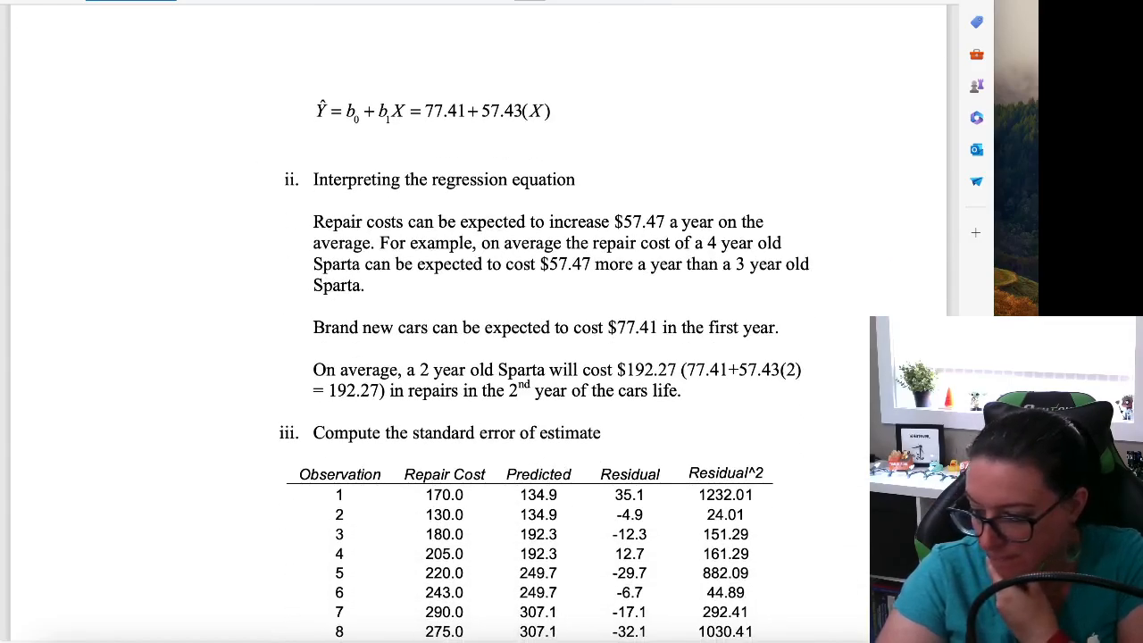
pyautogui.scroll(-1, 704, 286)
pyautogui.scroll(11, 705, 286)
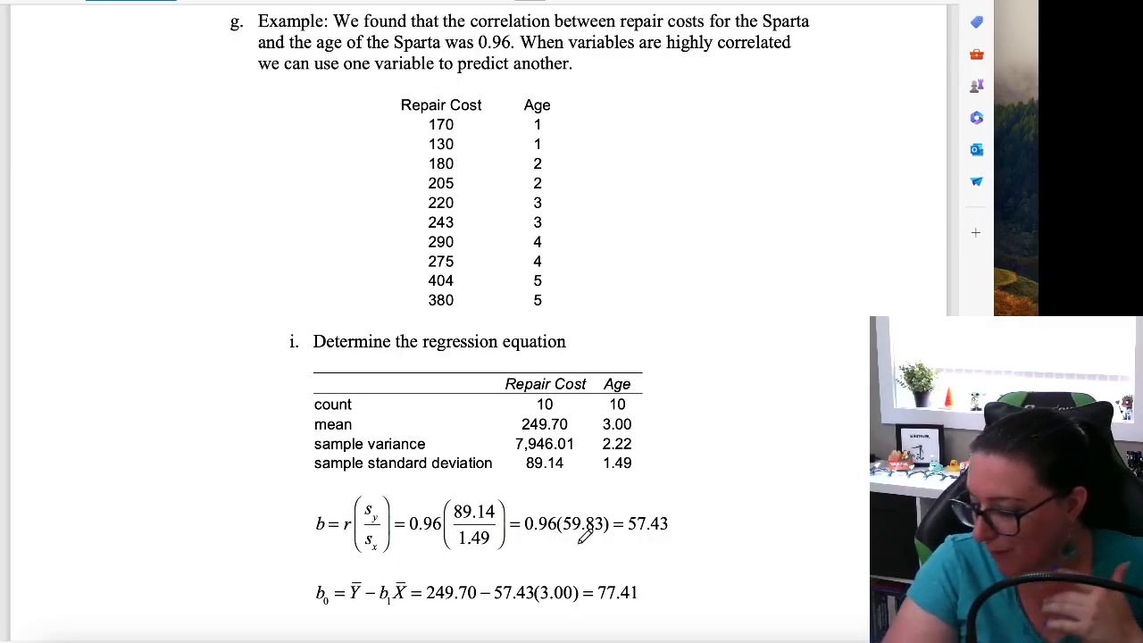
# Switch to Excel and replace the Age series in the scatter chart's source data with a new empty series
pyautogui.click(708, 637)
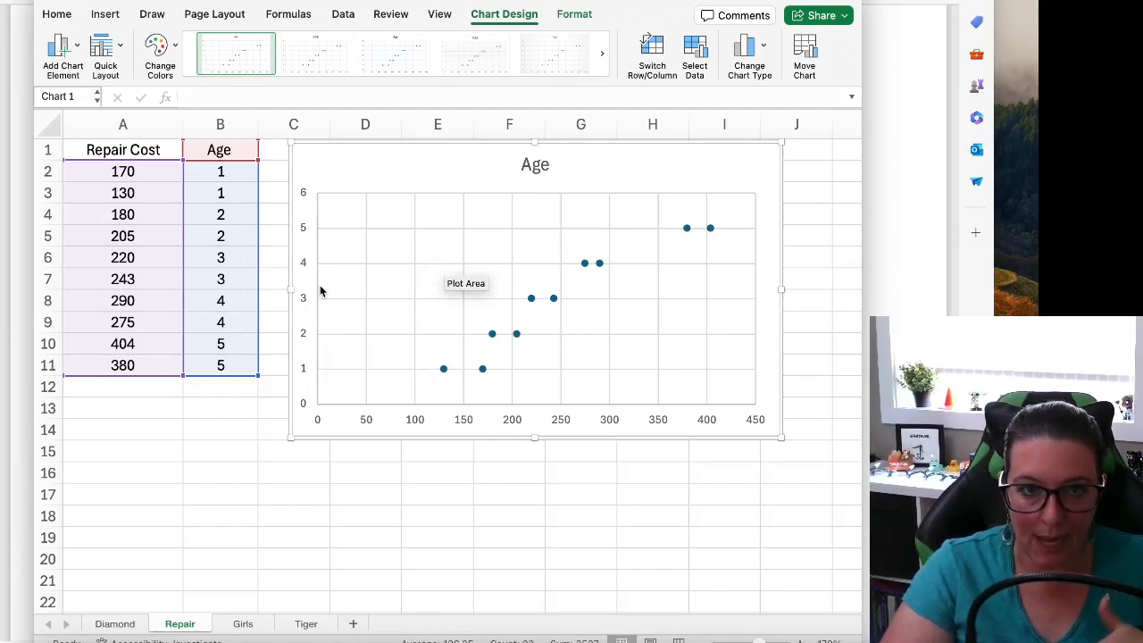
pyautogui.rightClick(391, 165)
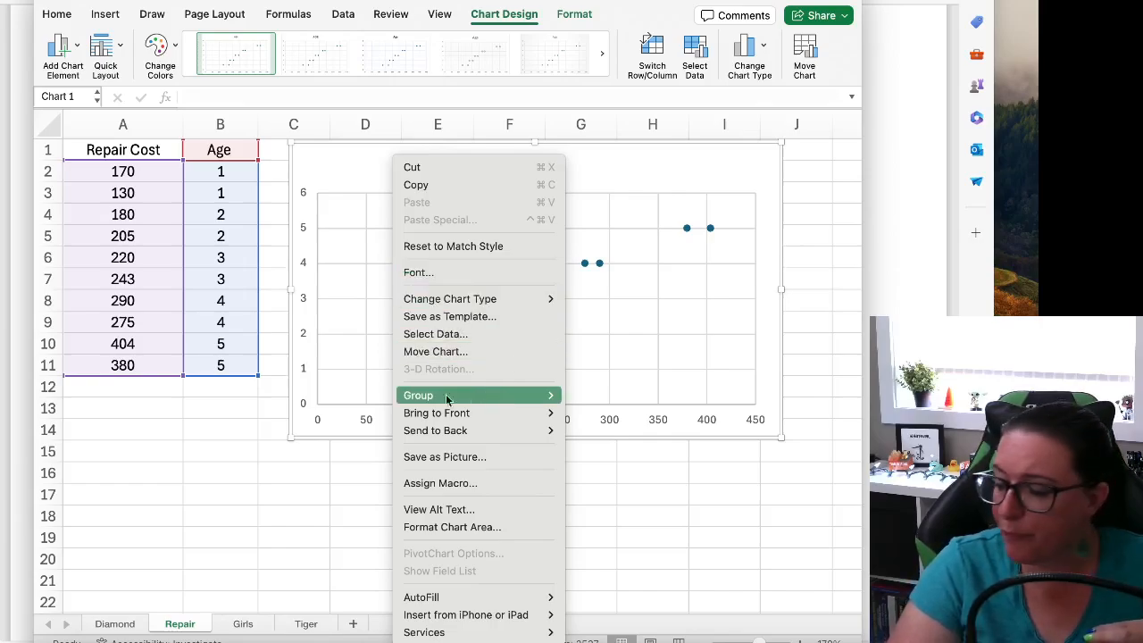
pyautogui.click(293, 500)
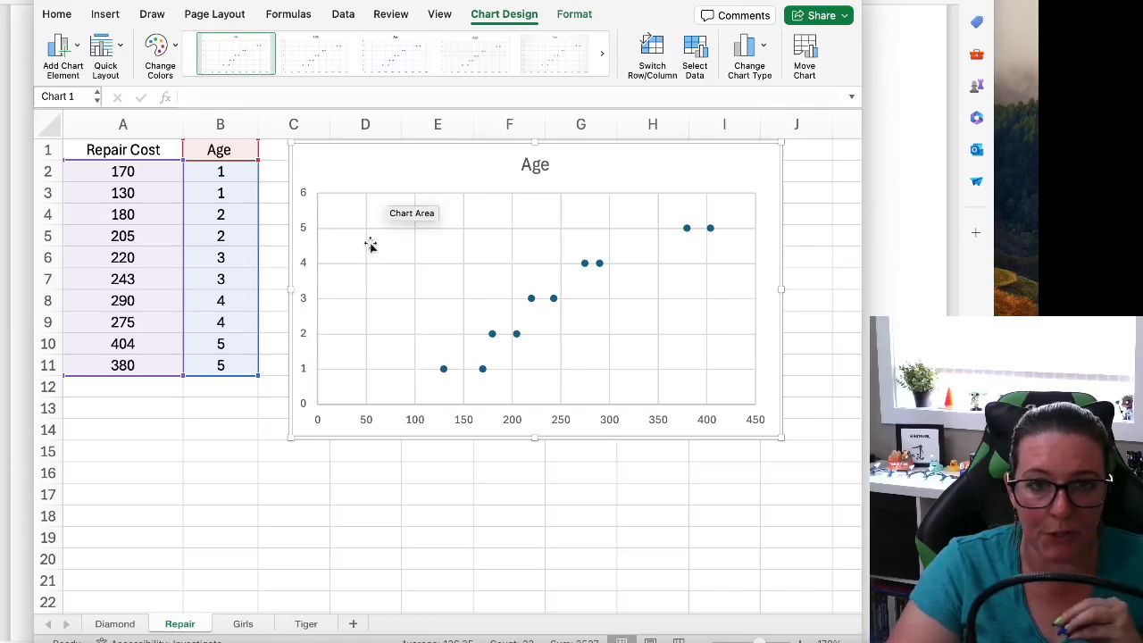
pyautogui.rightClick(372, 160)
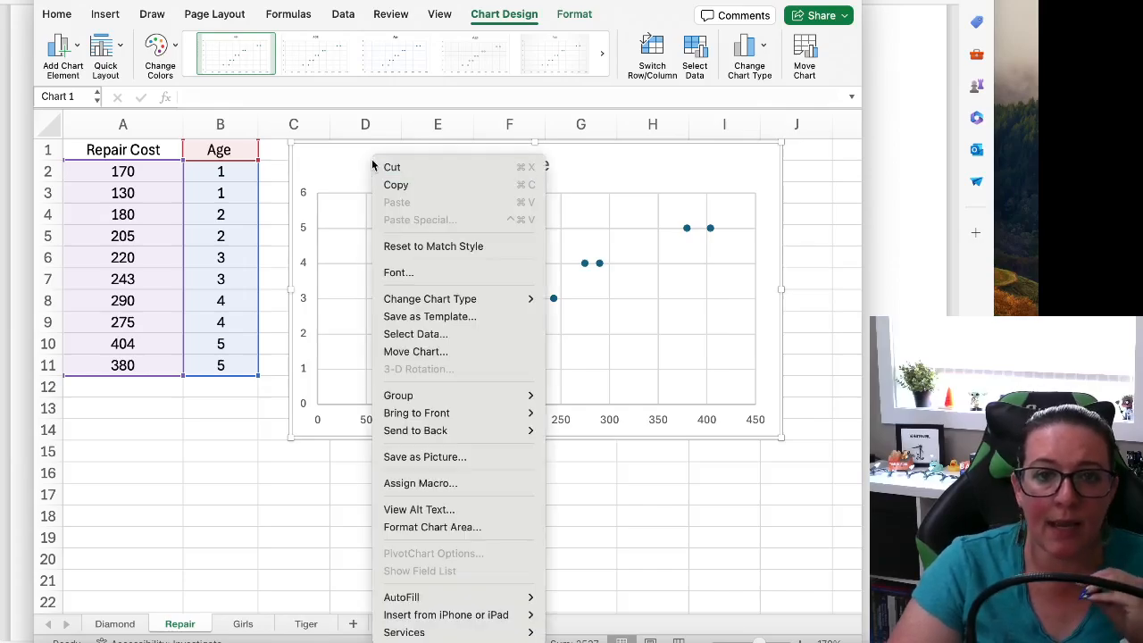
pyautogui.click(426, 333)
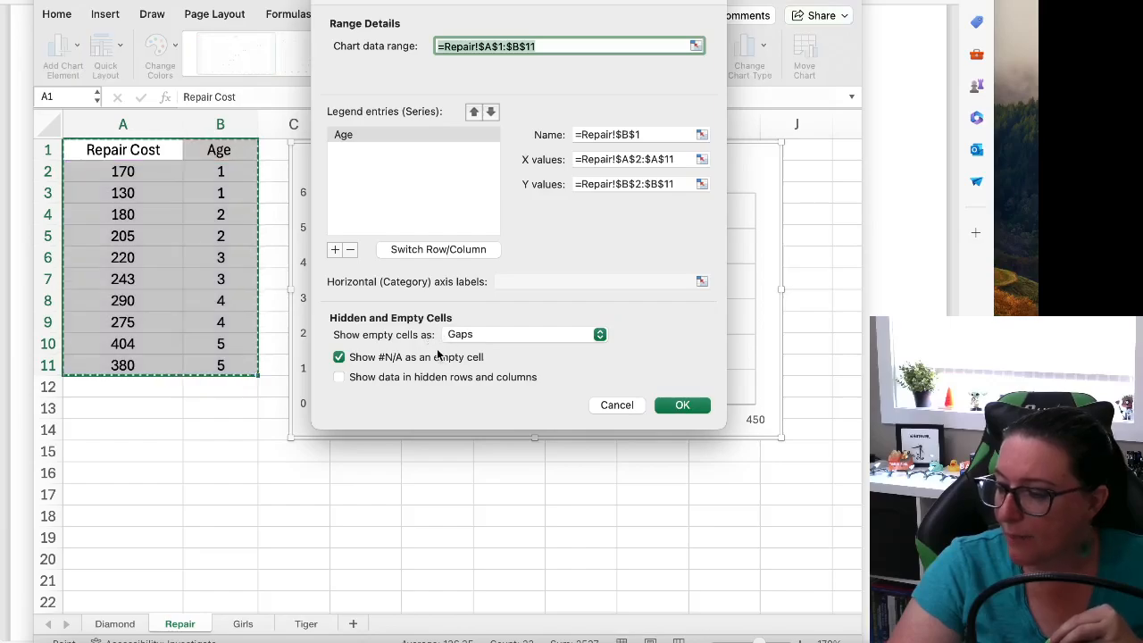
pyautogui.click(349, 251)
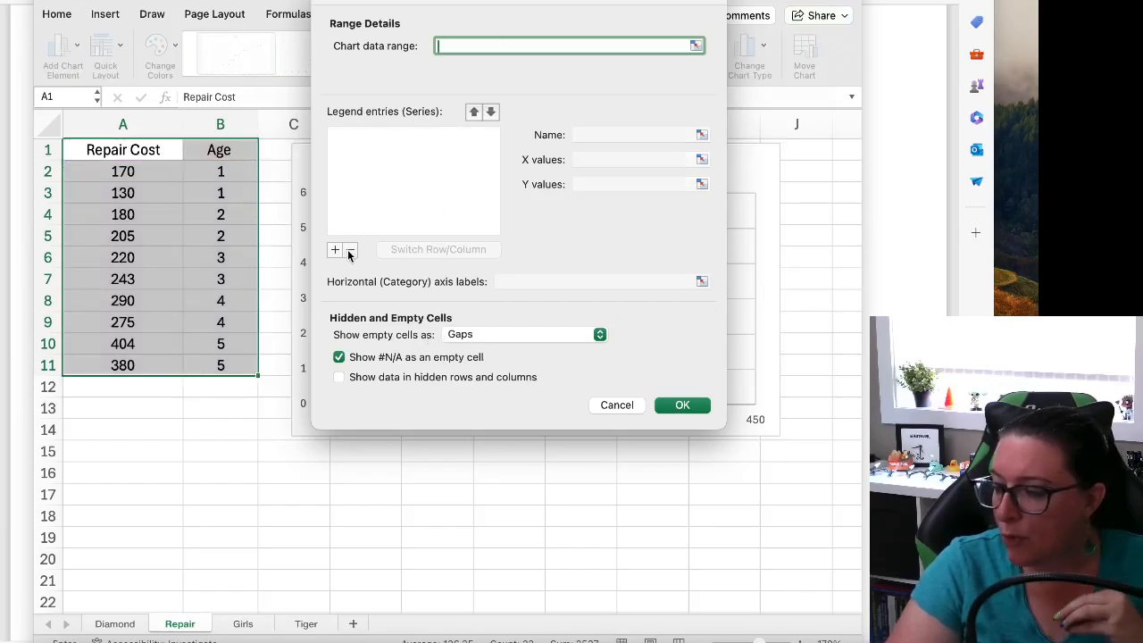
pyautogui.click(334, 251)
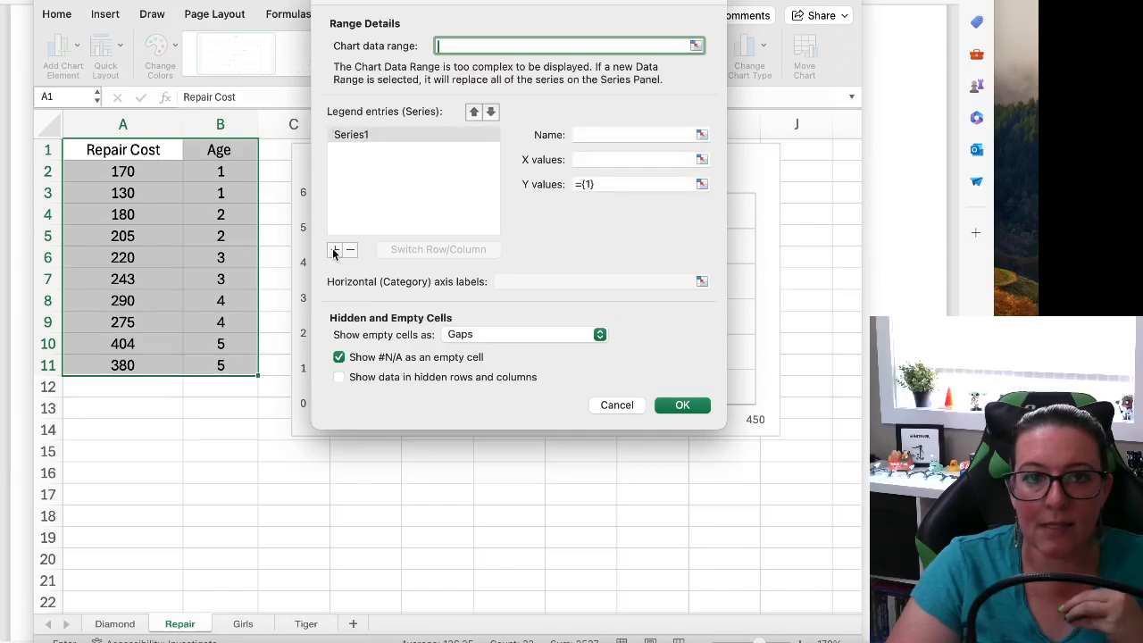
# Set the new series' X values to the ages in B2:B11 and its Y values to the repair costs in A2:A11
pyautogui.click(592, 161)
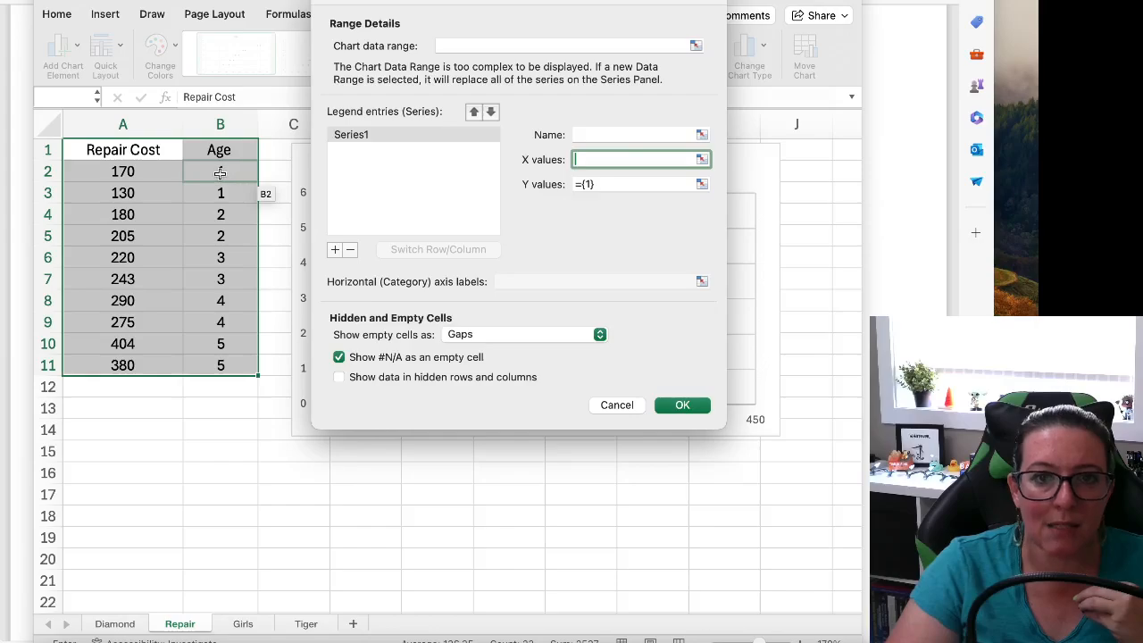
pyautogui.moveTo(220, 172); pyautogui.dragTo(236, 367)
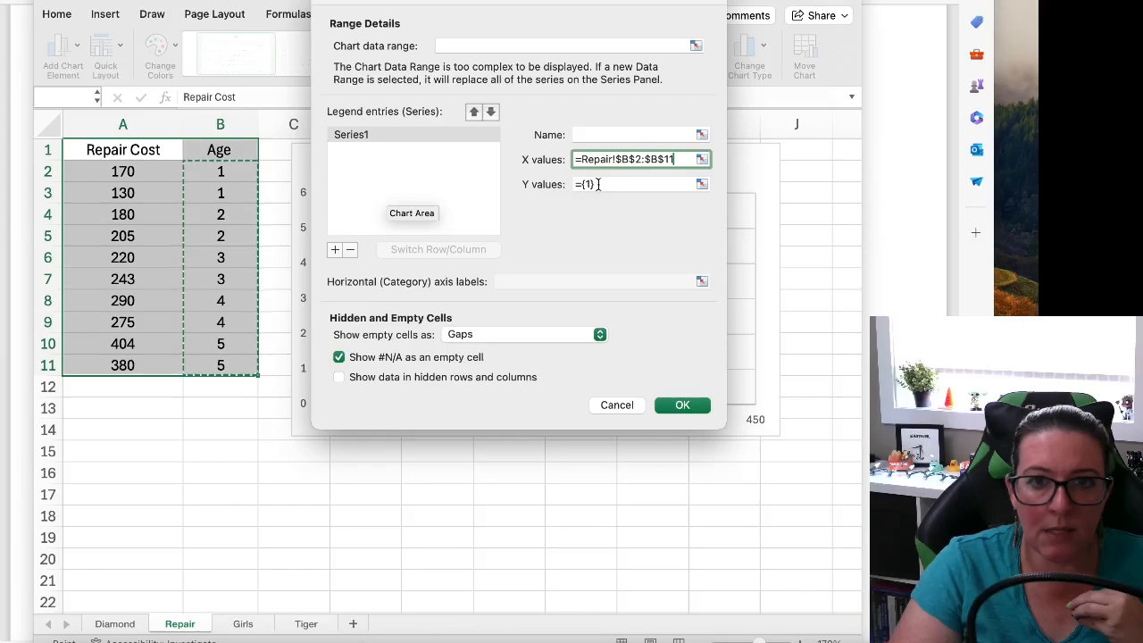
pyautogui.click(600, 183)
pyautogui.moveTo(100, 174); pyautogui.dragTo(104, 364)
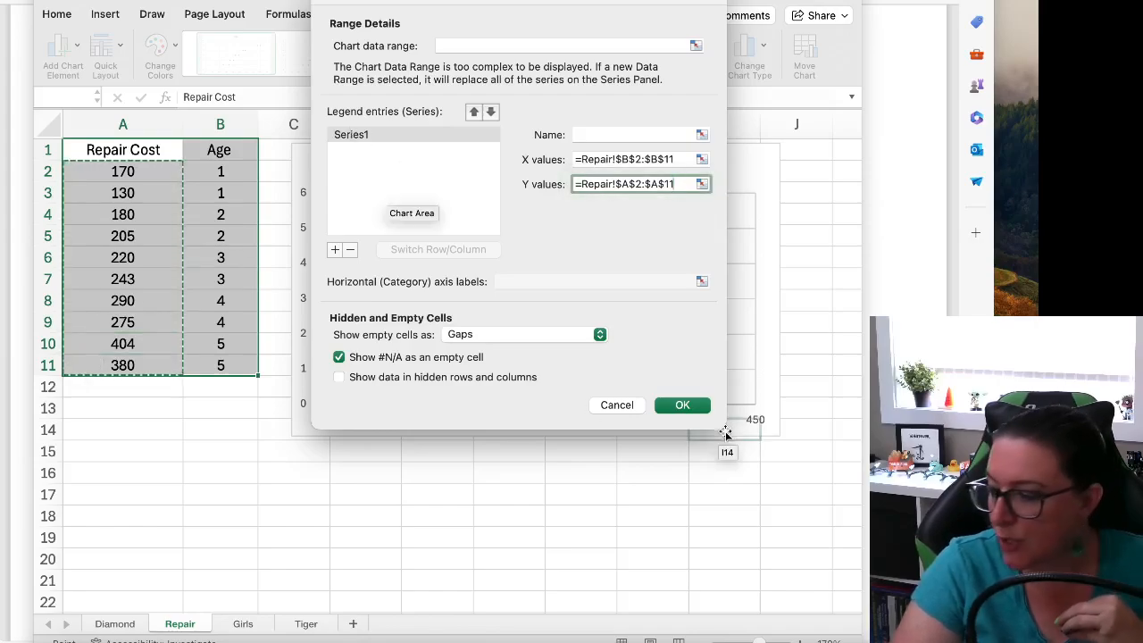
pyautogui.click(683, 406)
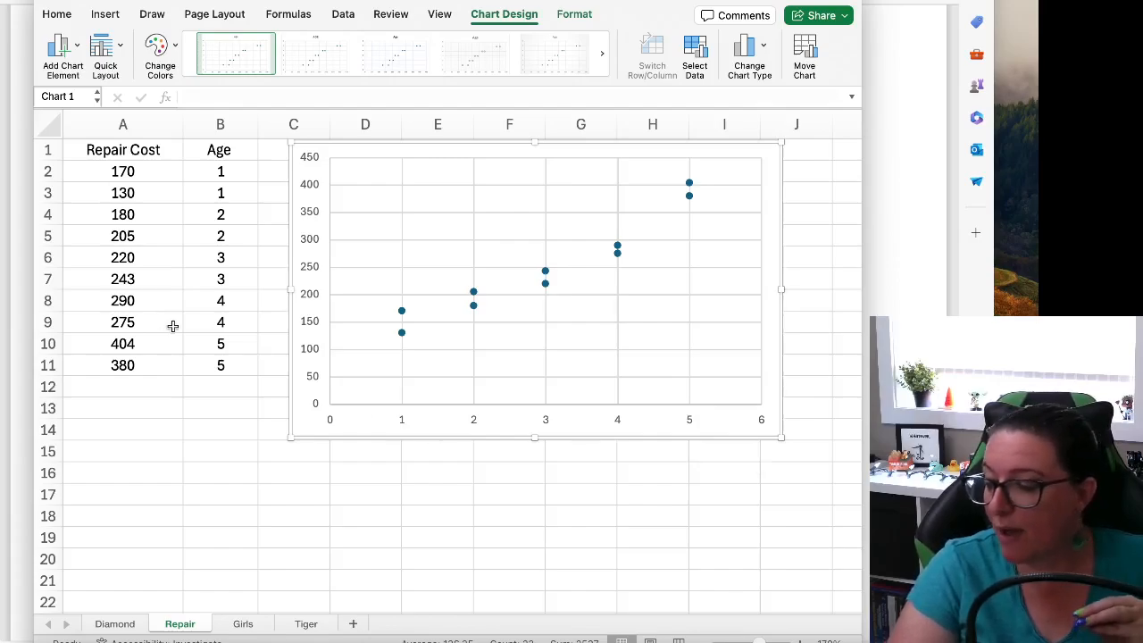
# Insert a blank column before the Repair Cost column
pyautogui.click(117, 124)
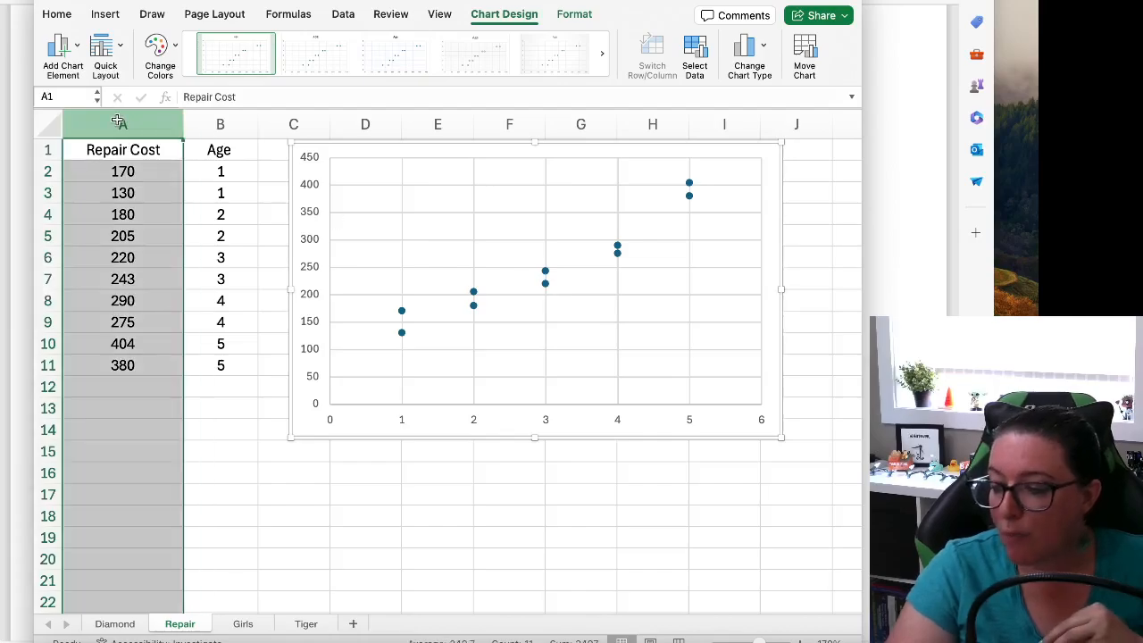
pyautogui.rightClick(117, 124)
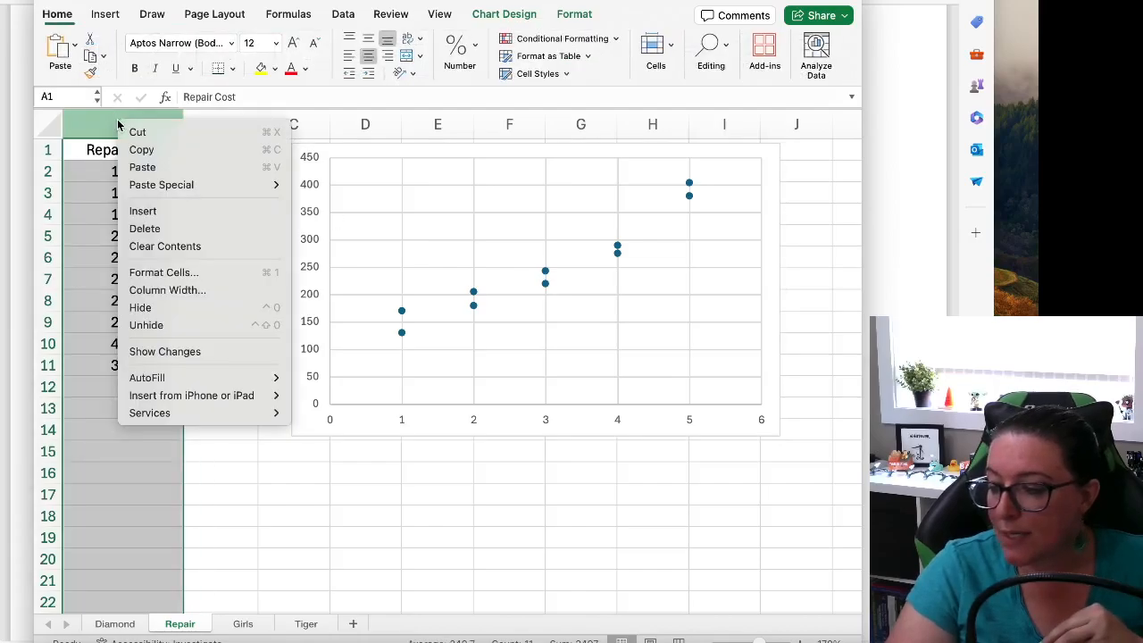
pyautogui.click(156, 210)
pyautogui.click(308, 125)
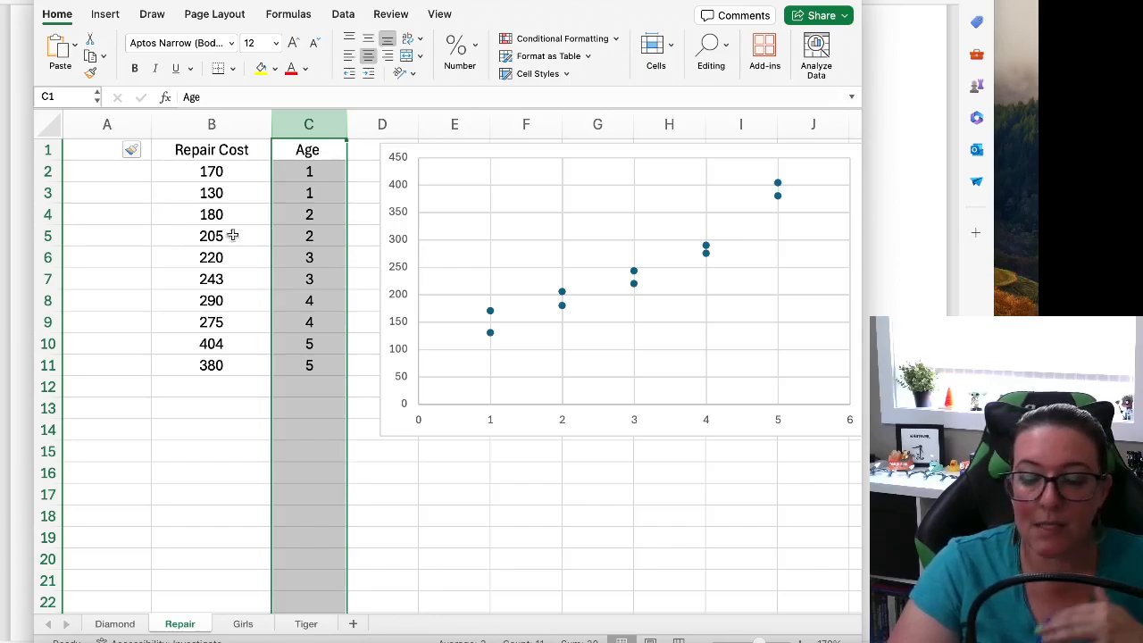
pyautogui.rightClick(531, 234)
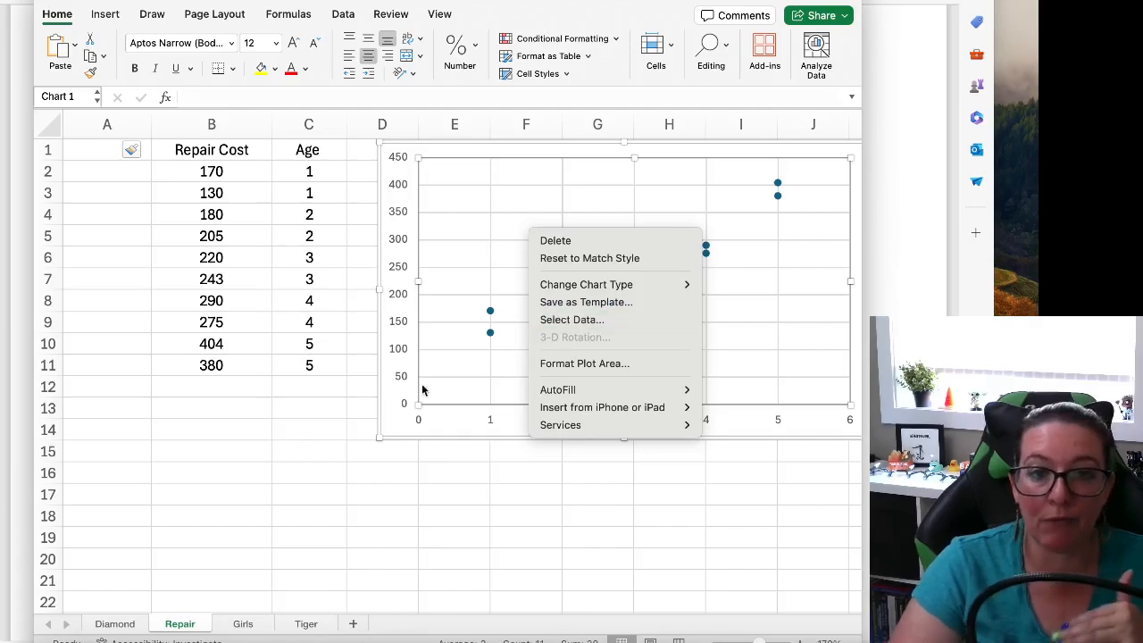
pyautogui.click(317, 420)
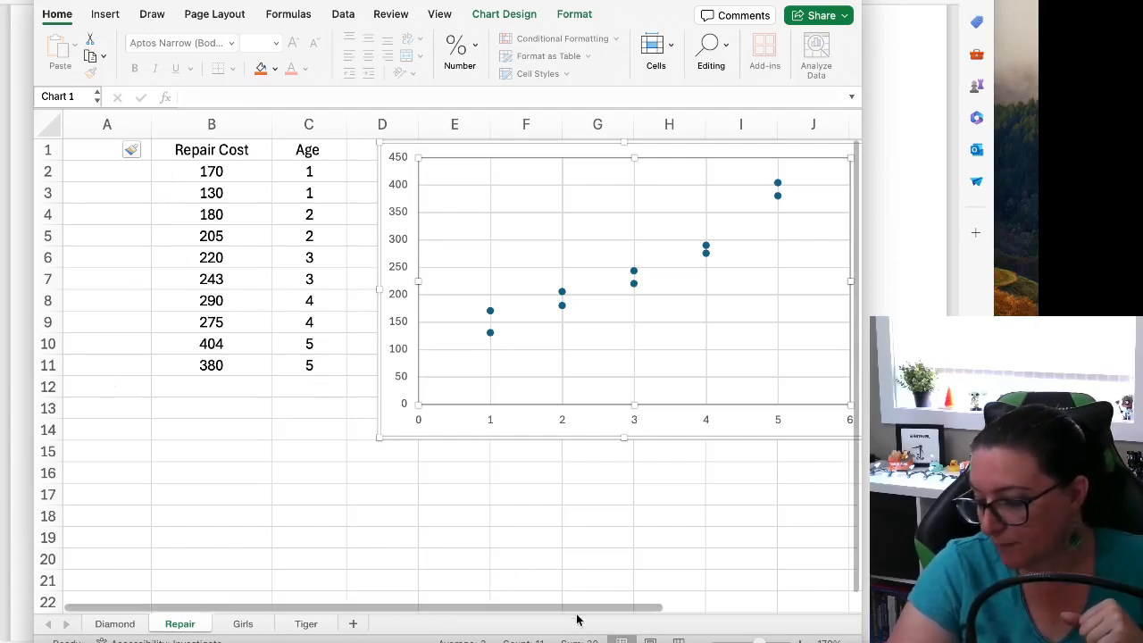
pyautogui.moveTo(265, 607); pyautogui.dragTo(340, 609)
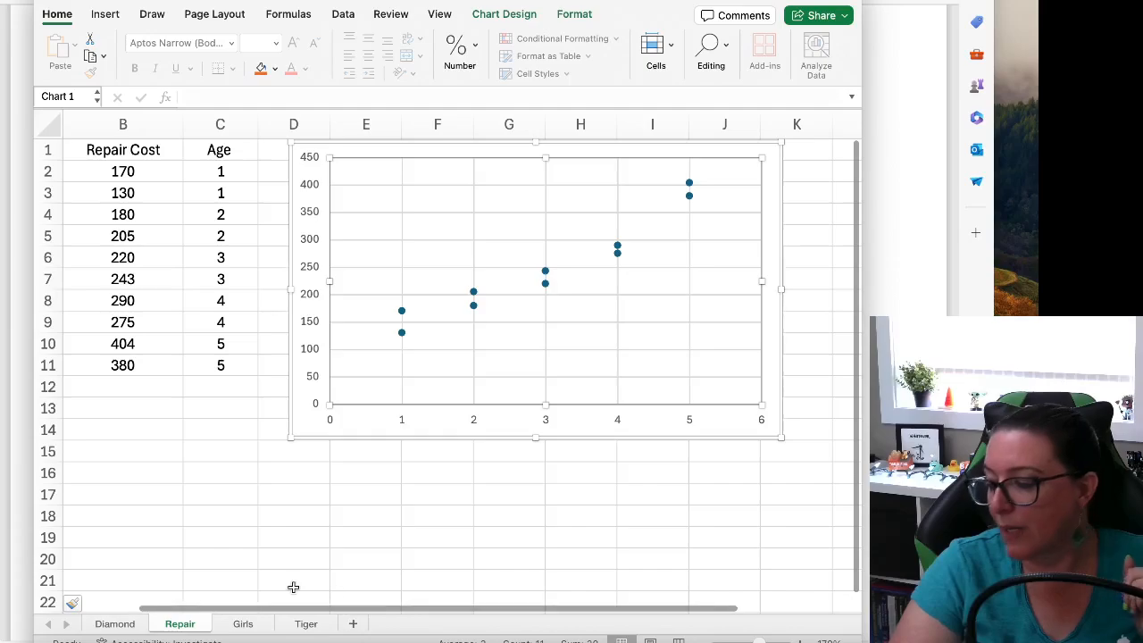
pyautogui.rightClick(427, 337)
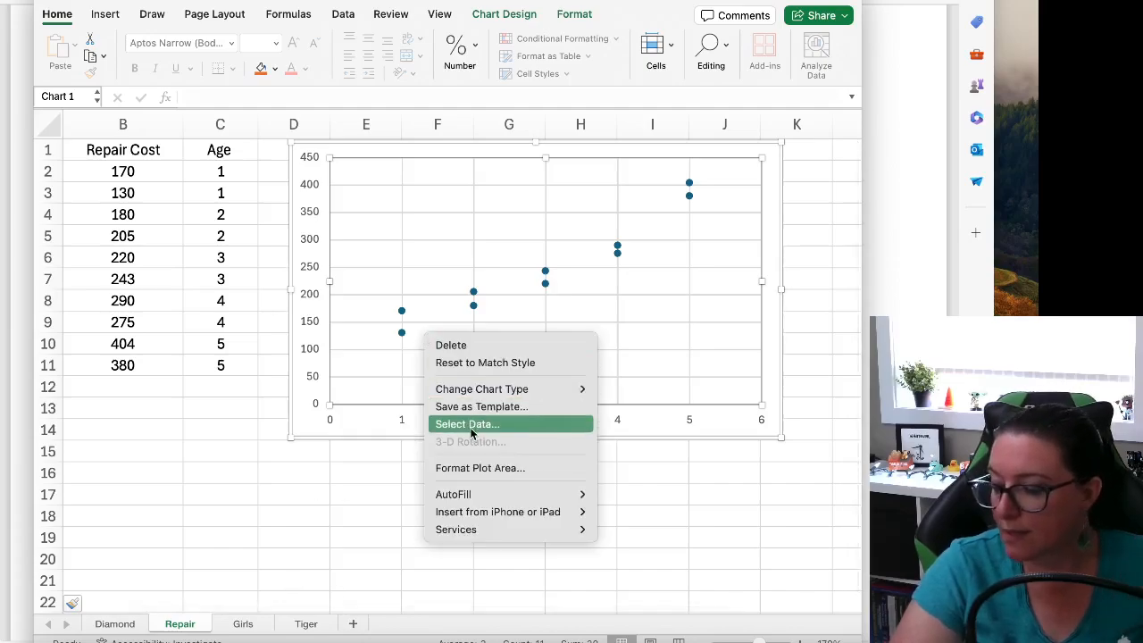
pyautogui.click(365, 431)
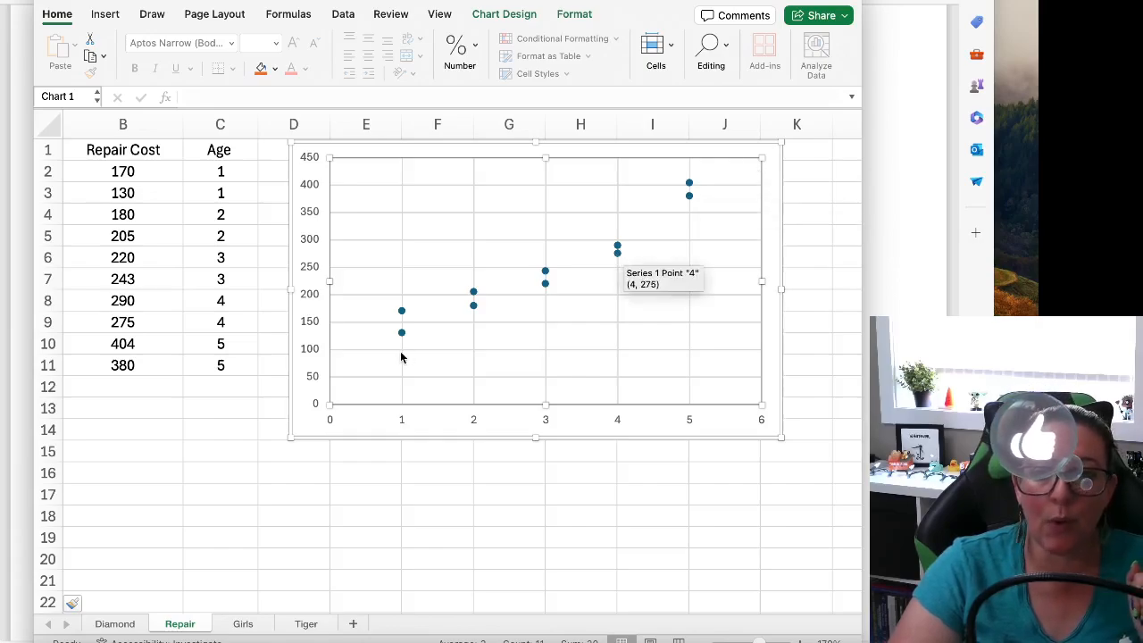
# Calculate the Pearson correlation of repair costs B2:B11 and ages C2:C11 in cell F17 with the PEARSON function
pyautogui.click(409, 486)
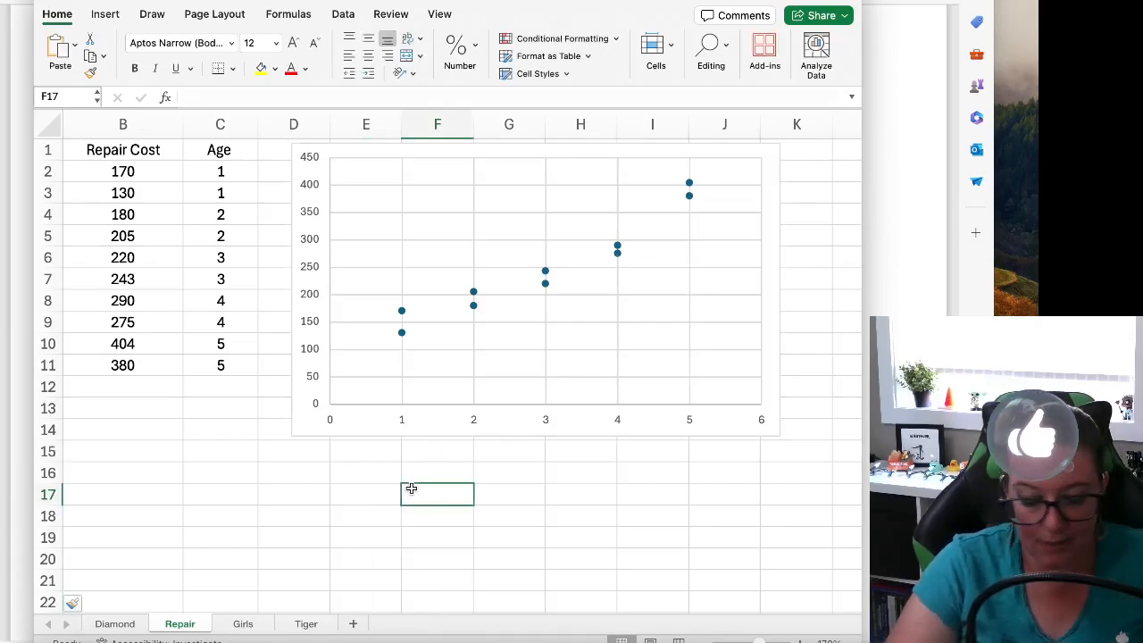
pyautogui.write('=')
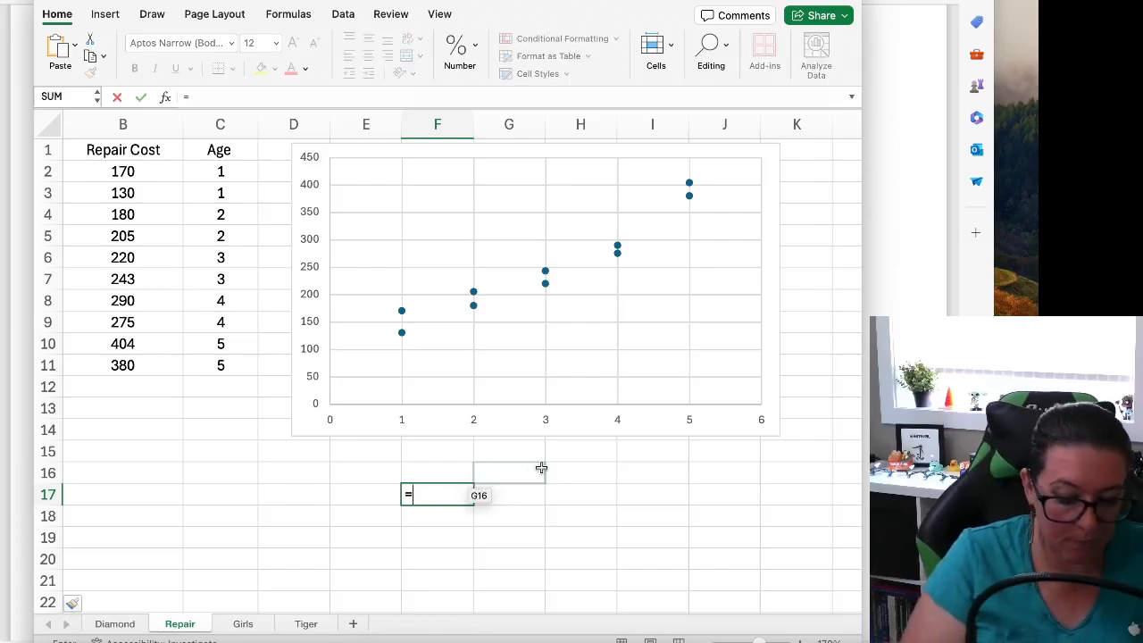
pyautogui.write('pearson(')
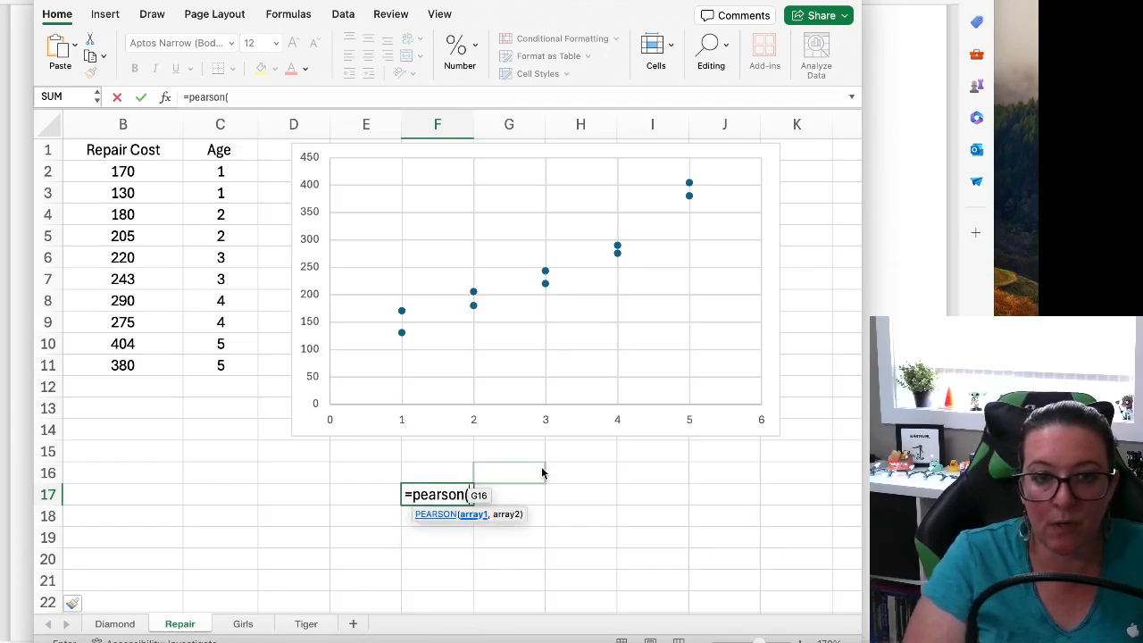
pyautogui.click(544, 423)
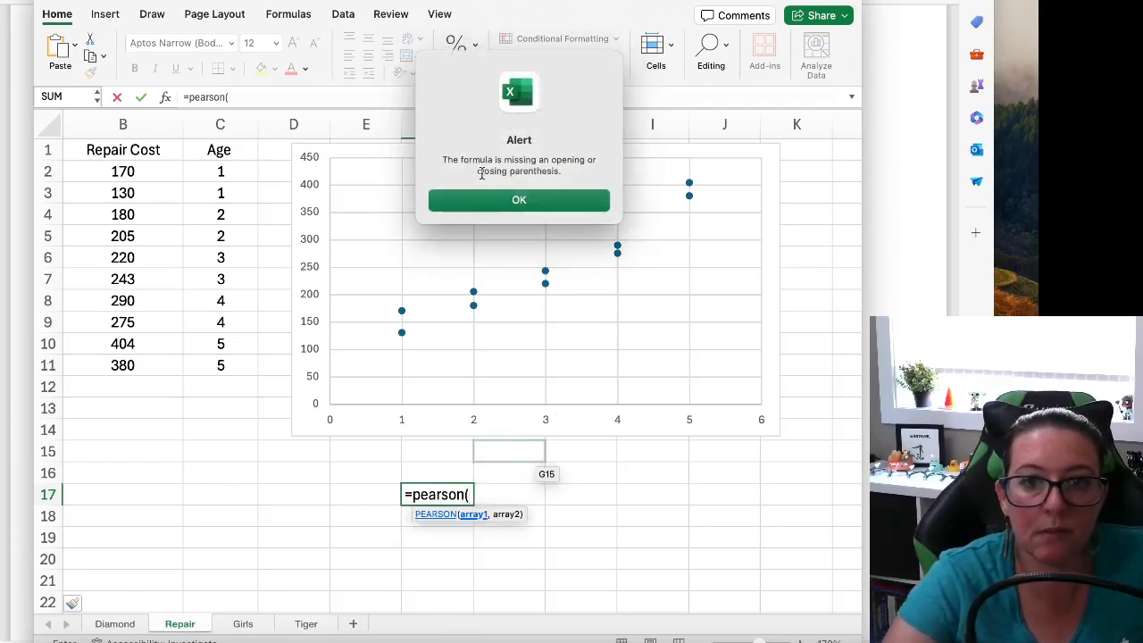
pyautogui.click(485, 196)
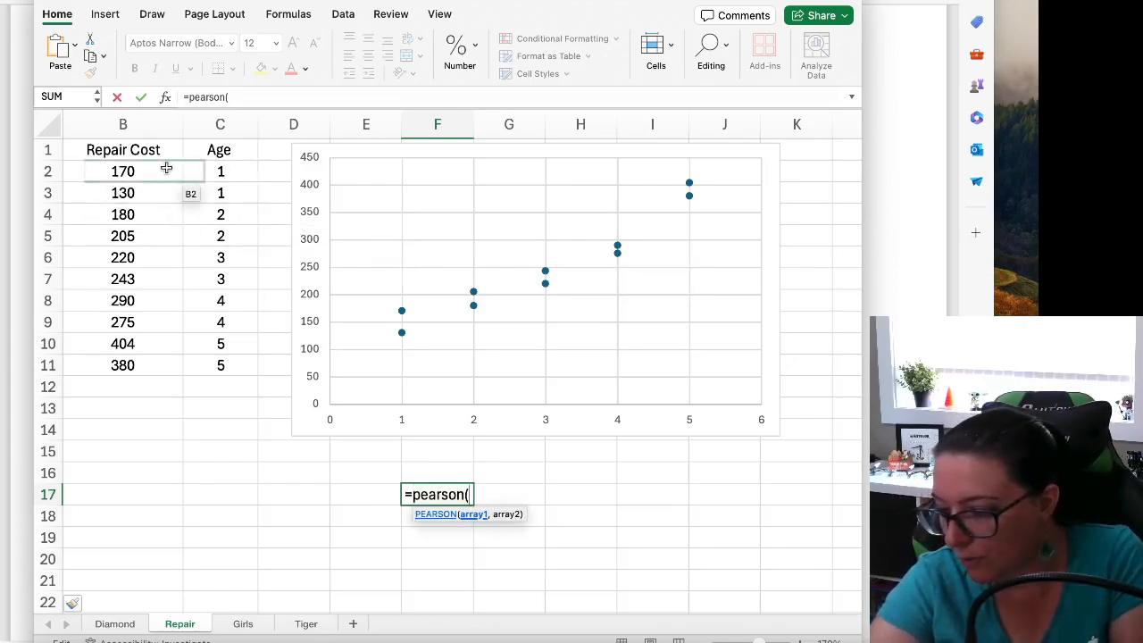
pyautogui.moveTo(127, 171); pyautogui.dragTo(127, 366)
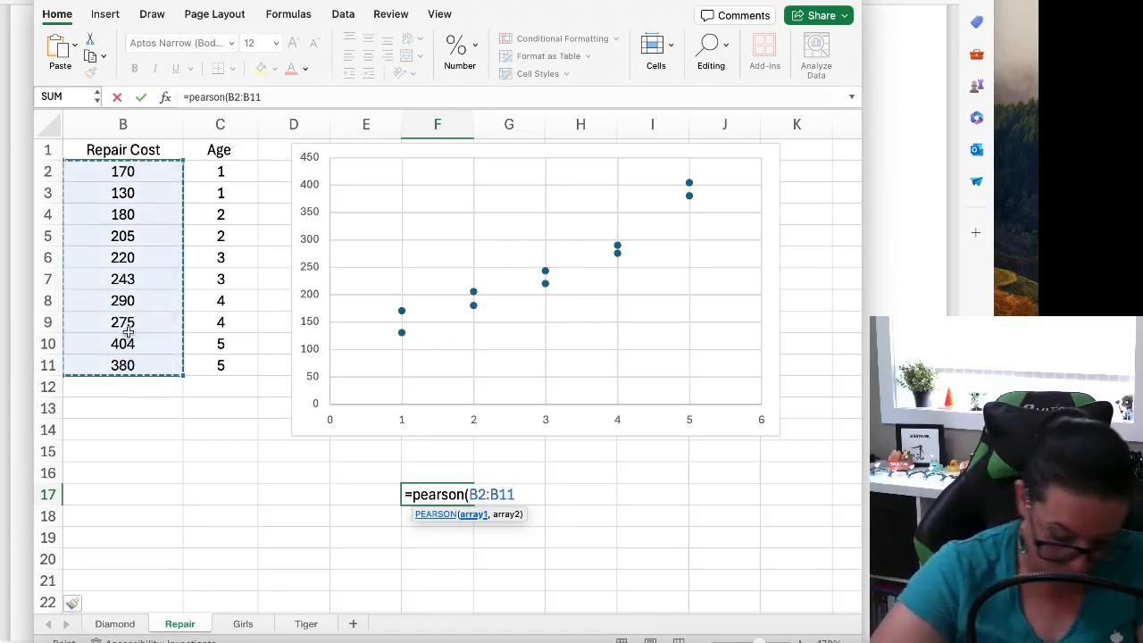
pyautogui.write(',')
pyautogui.moveTo(219, 177); pyautogui.dragTo(217, 360)
pyautogui.write(')')
pyautogui.press('Return')
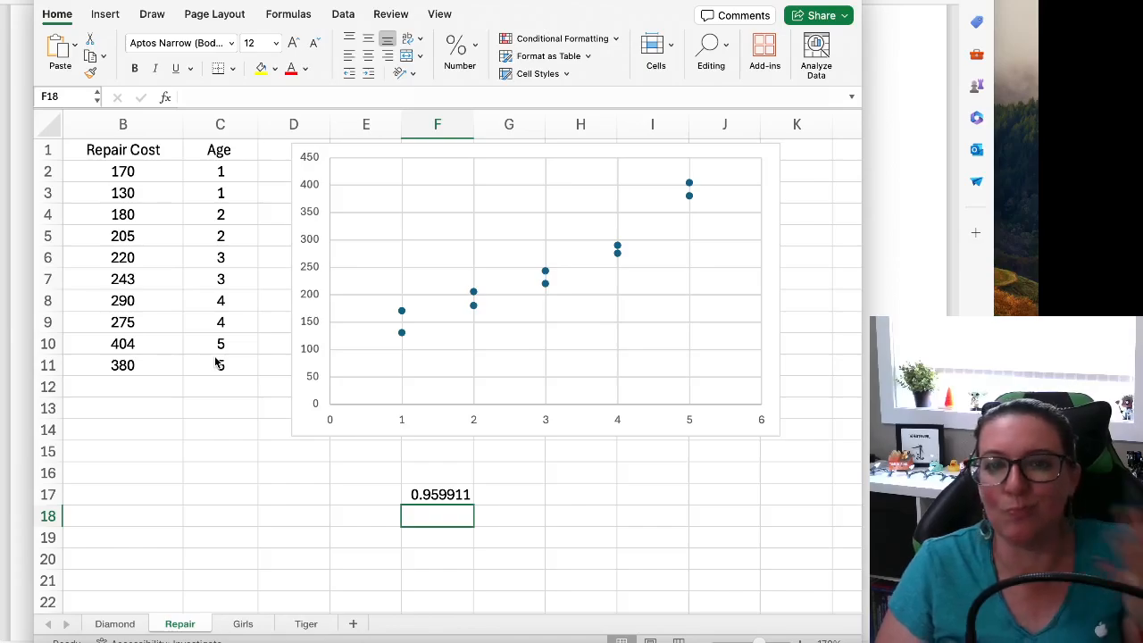
# Label the correlation result with "r" in cell E17
pyautogui.press('Up')
pyautogui.press('Left')
pyautogui.write('r')
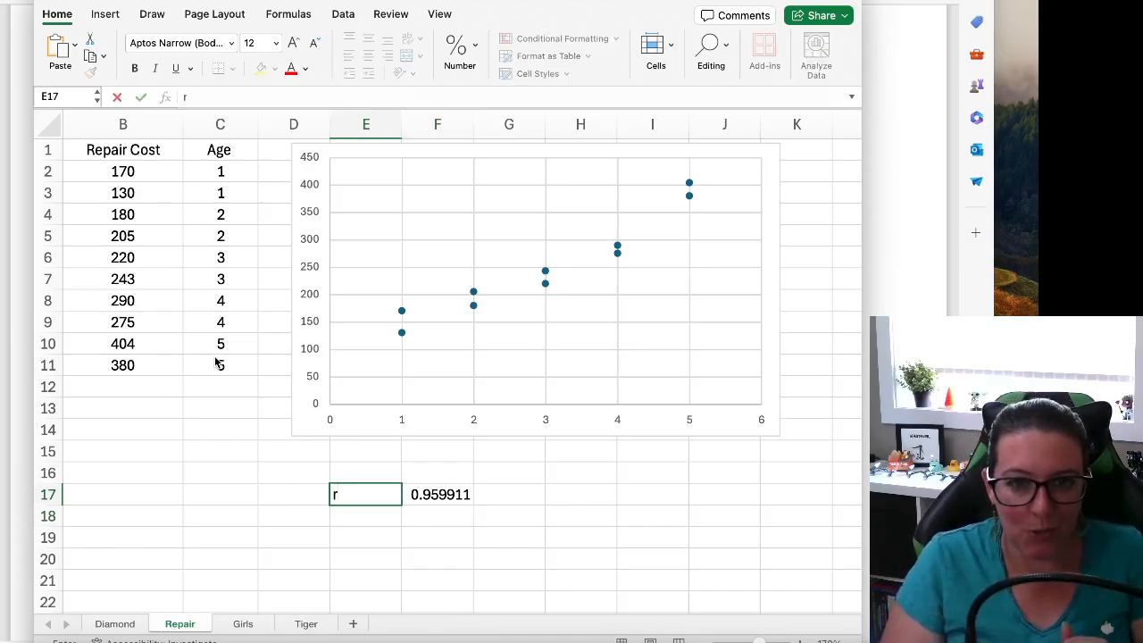
pyautogui.press('Return')
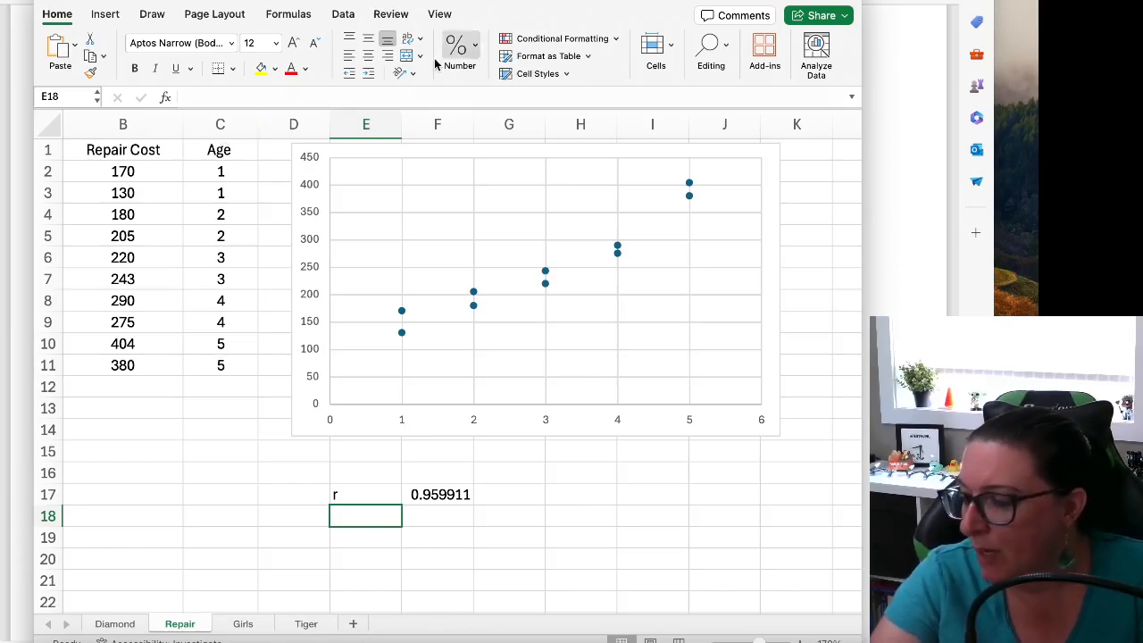
# Check in the add-ins settings whether the Analysis ToolPak and Solver Add-In are enabled
pyautogui.click(98, 15)
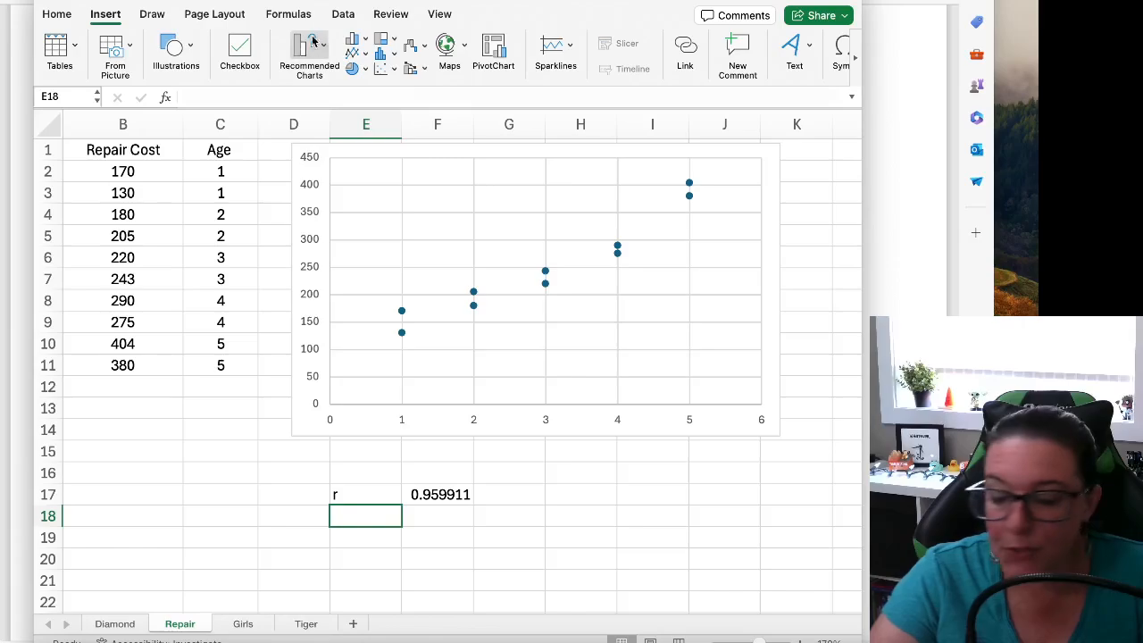
pyautogui.click(343, 14)
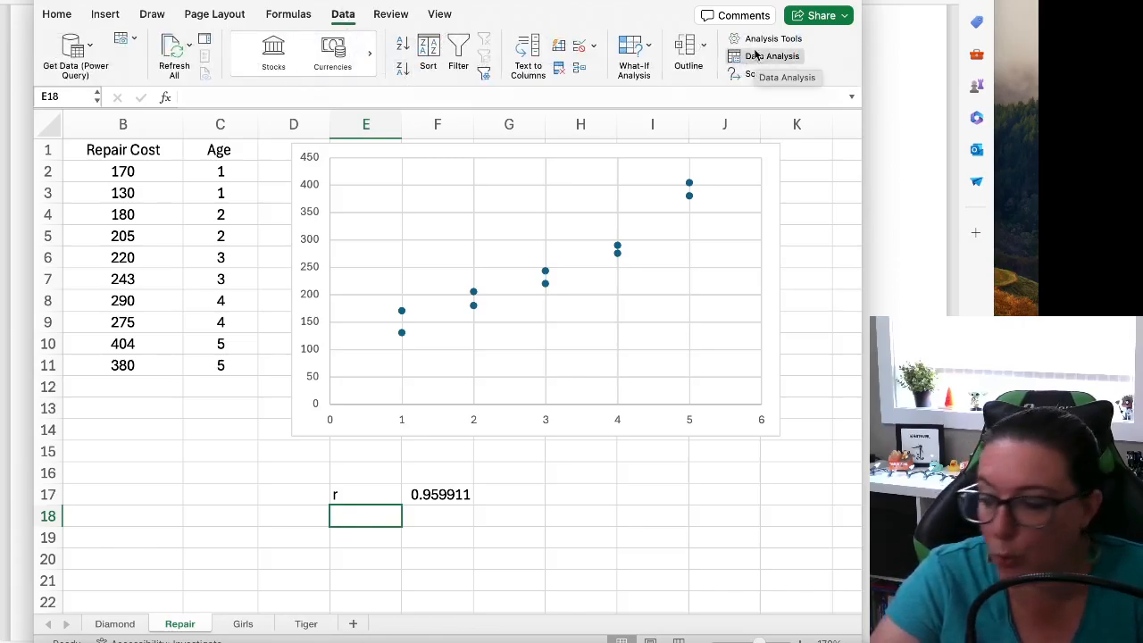
pyautogui.click(304, 0)
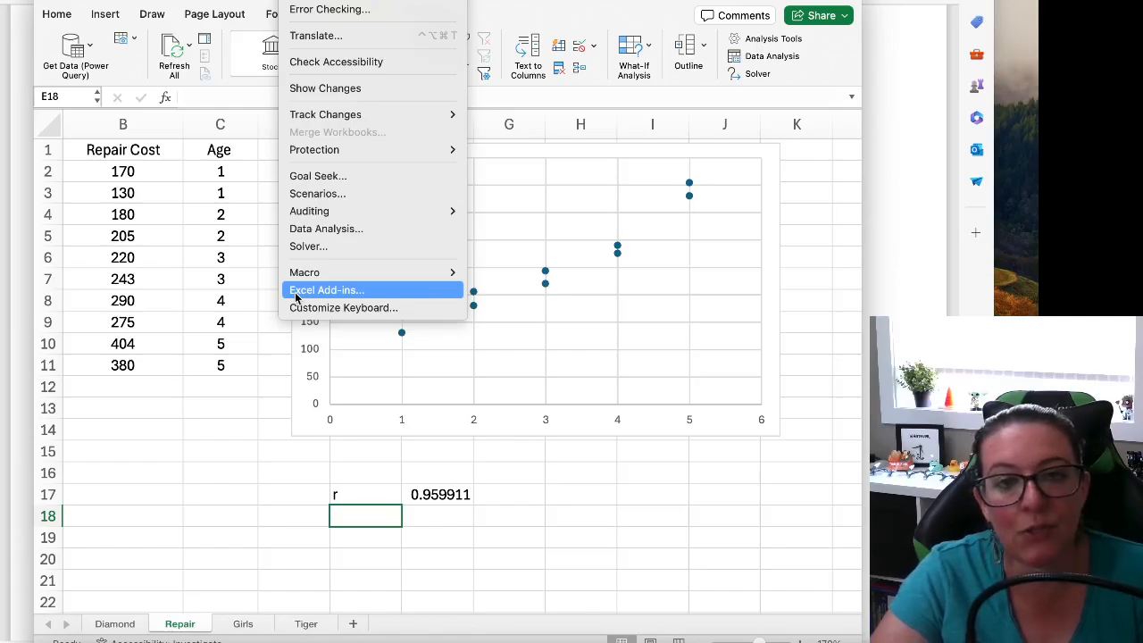
pyautogui.click(177, 435)
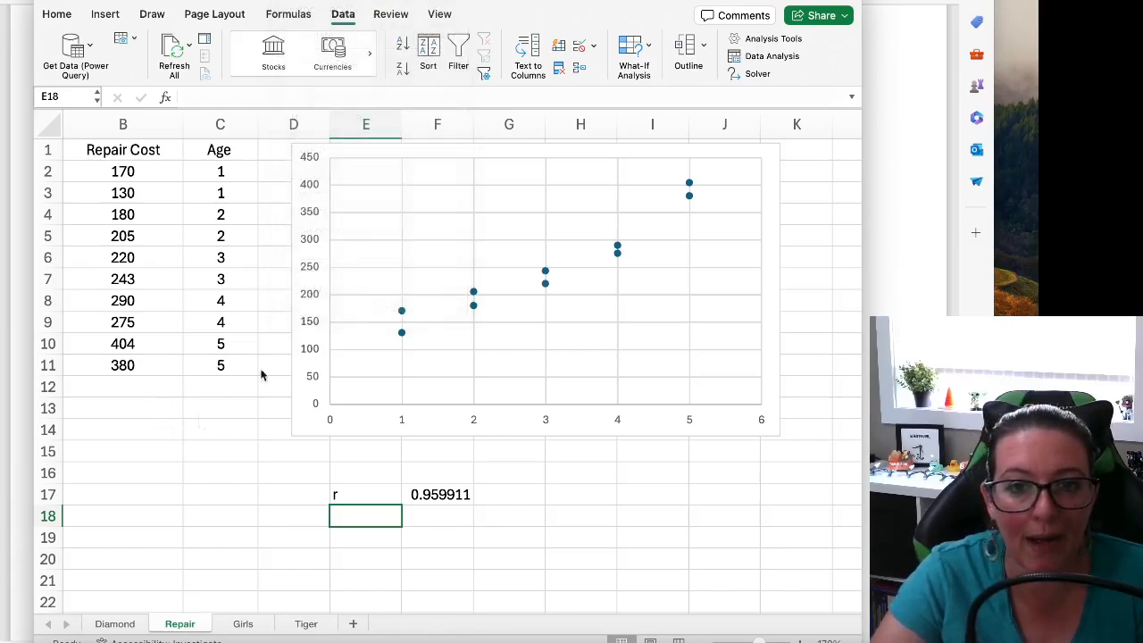
pyautogui.click(773, 40)
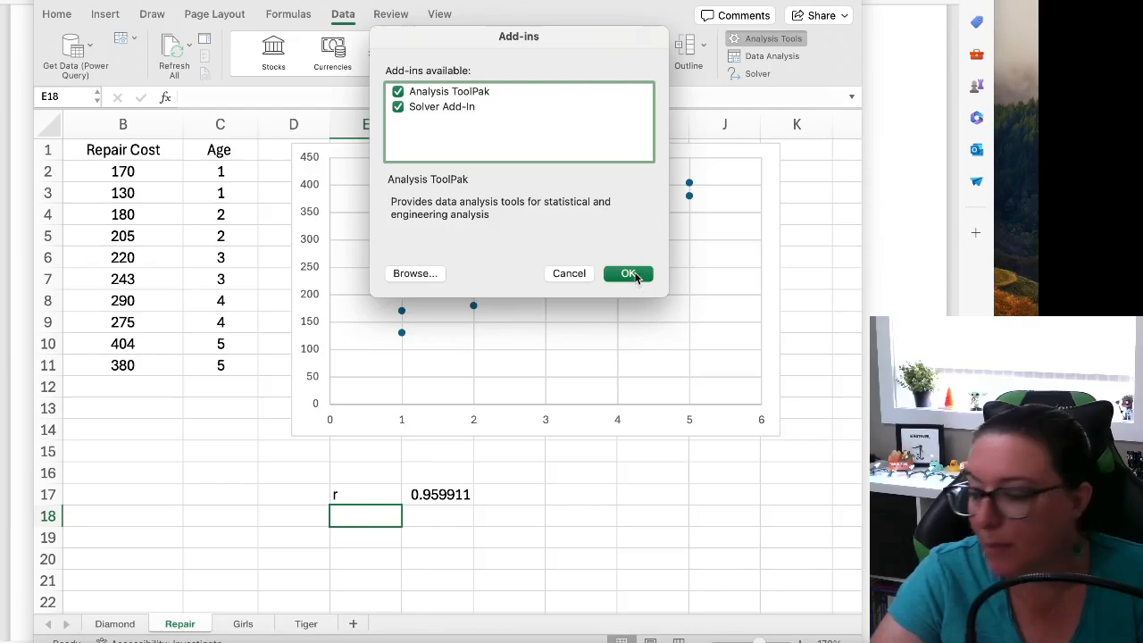
pyautogui.click(629, 274)
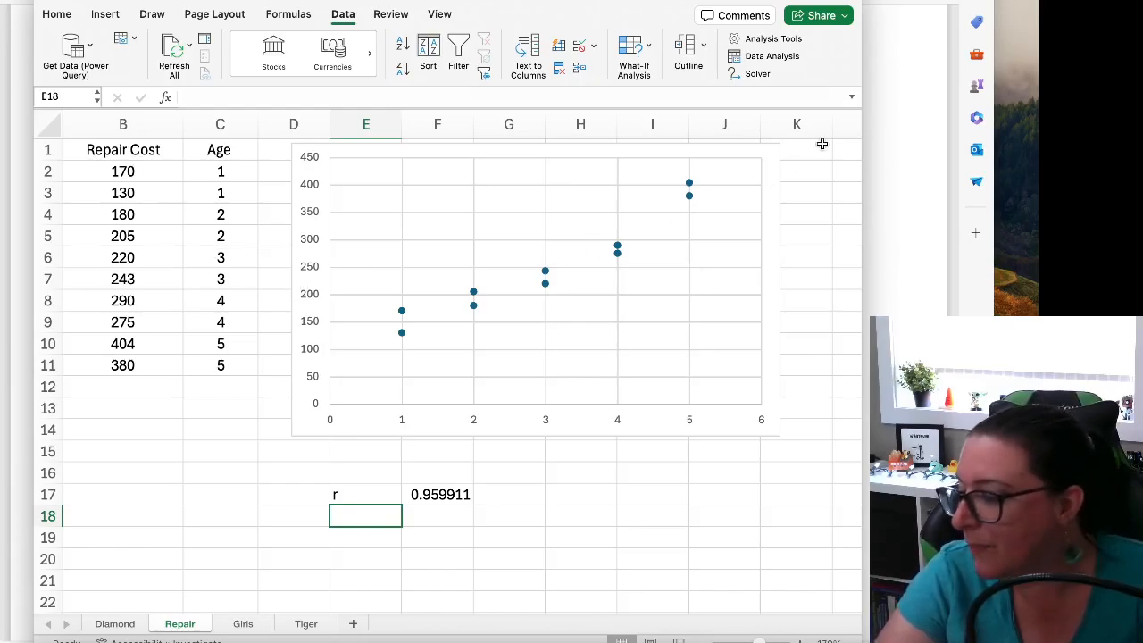
# Start a Regression from the data analysis tools with Y range B2:B11 and X range C2:C11
pyautogui.click(766, 58)
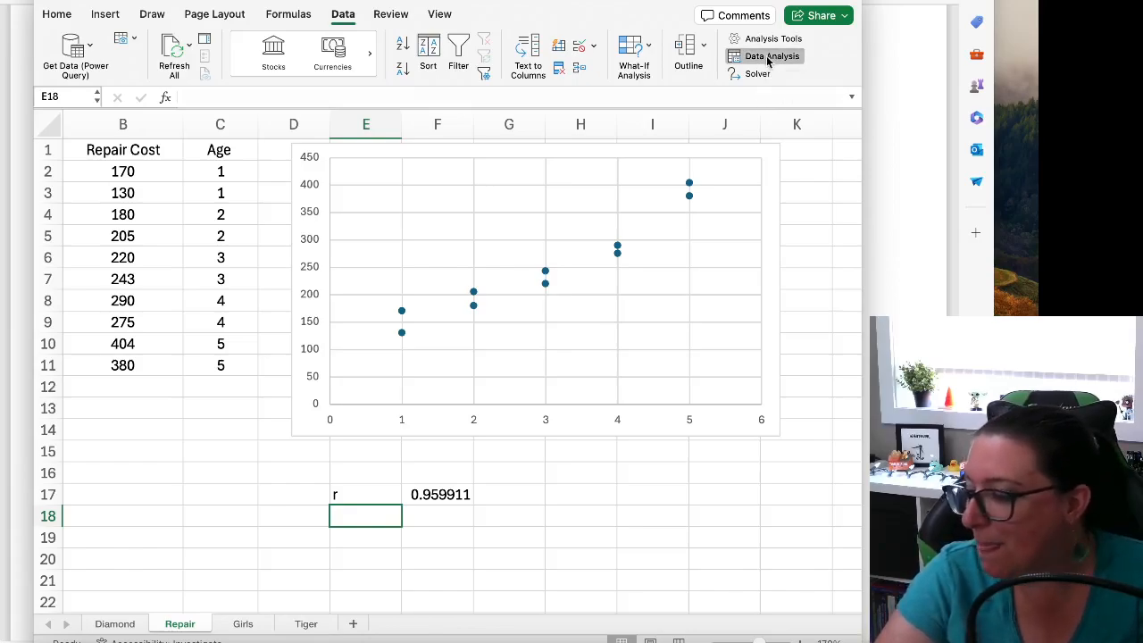
pyautogui.click(409, 130)
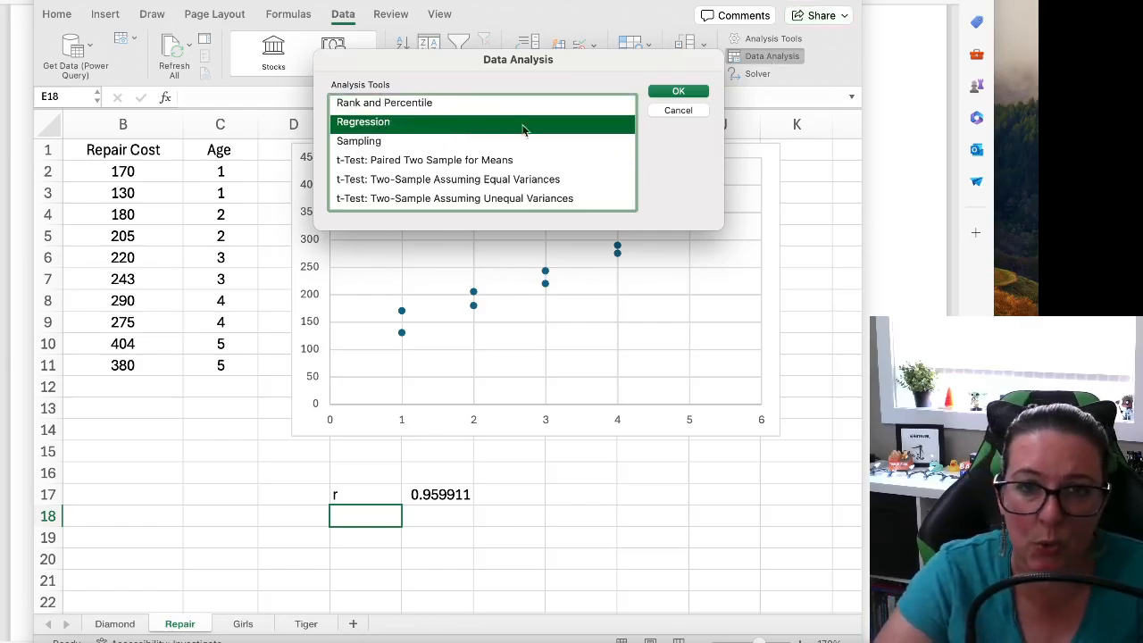
pyautogui.click(694, 90)
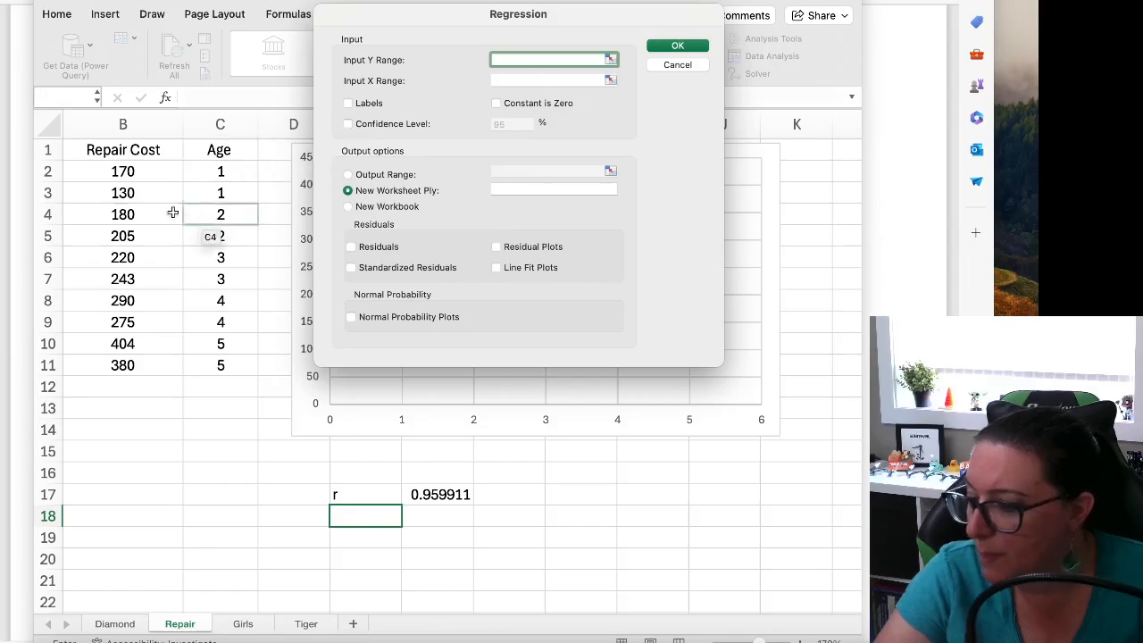
pyautogui.moveTo(124, 175); pyautogui.dragTo(122, 366)
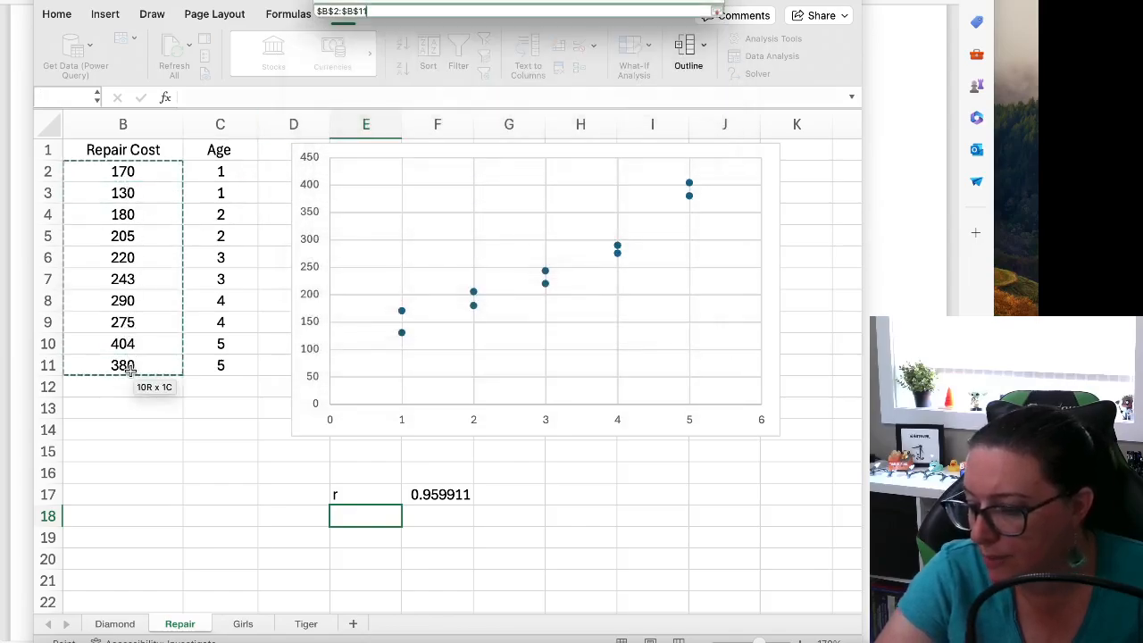
pyautogui.click(530, 81)
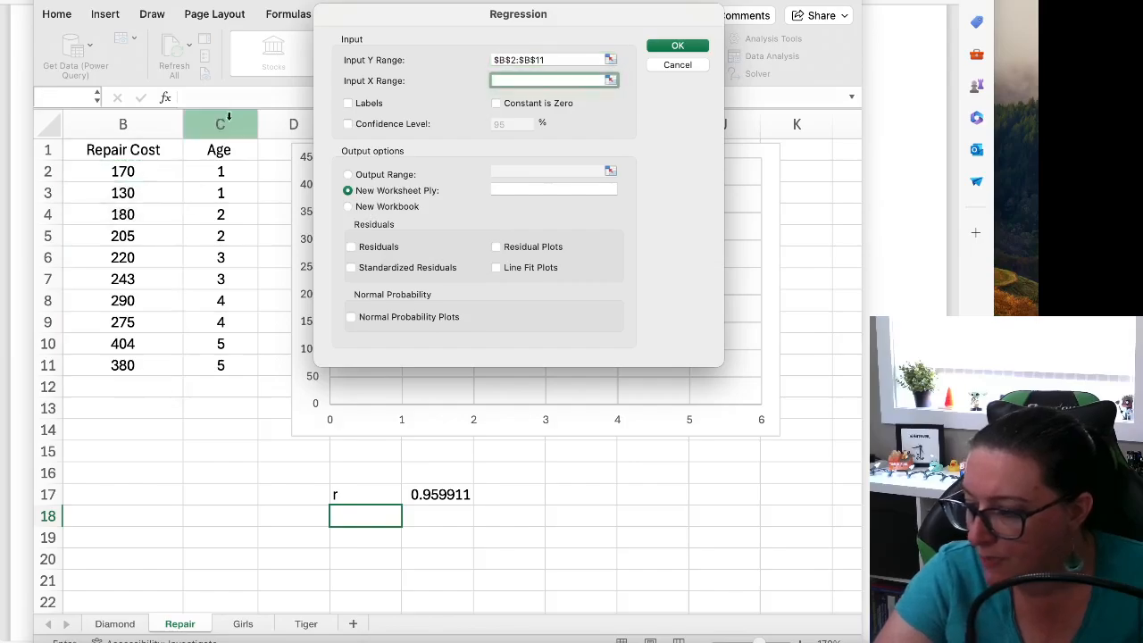
pyautogui.moveTo(222, 171); pyautogui.dragTo(195, 366)
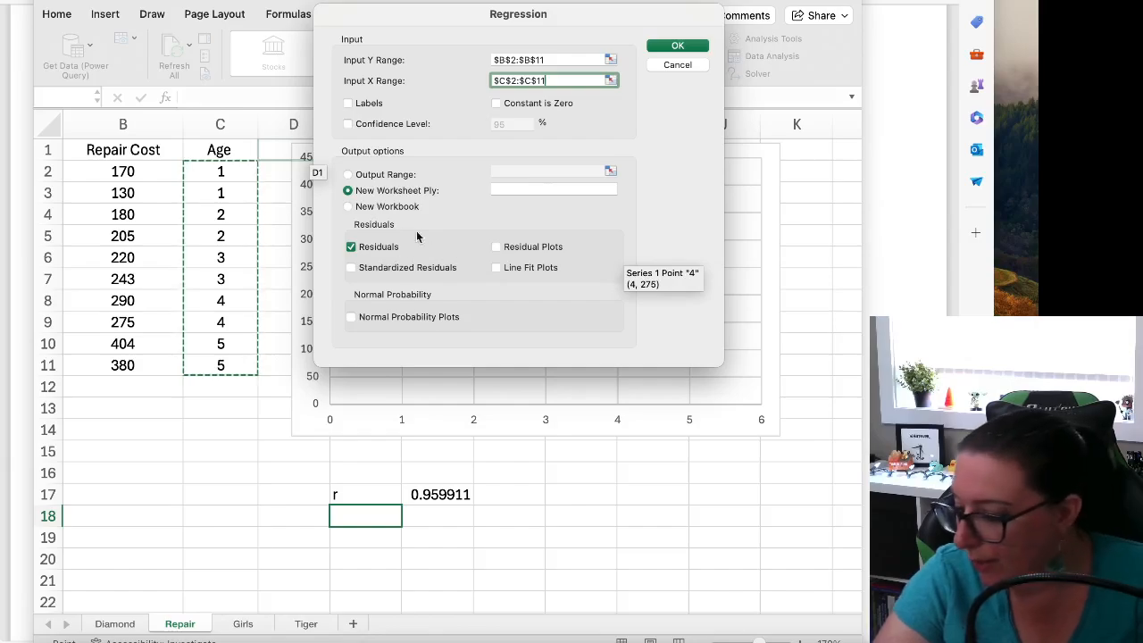
# Run the regression to a new worksheet with only residual and normal probability plots enabled, and place the normal probability plot below the residual plot
pyautogui.moveTo(400, 18); pyautogui.dragTo(405, 78)
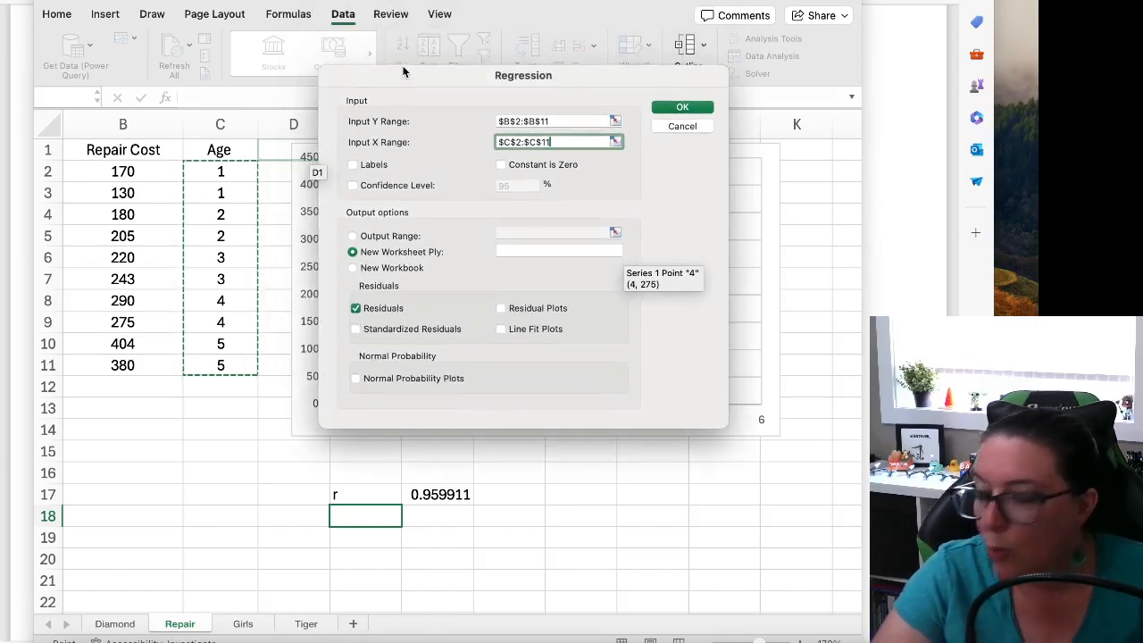
pyautogui.click(400, 380)
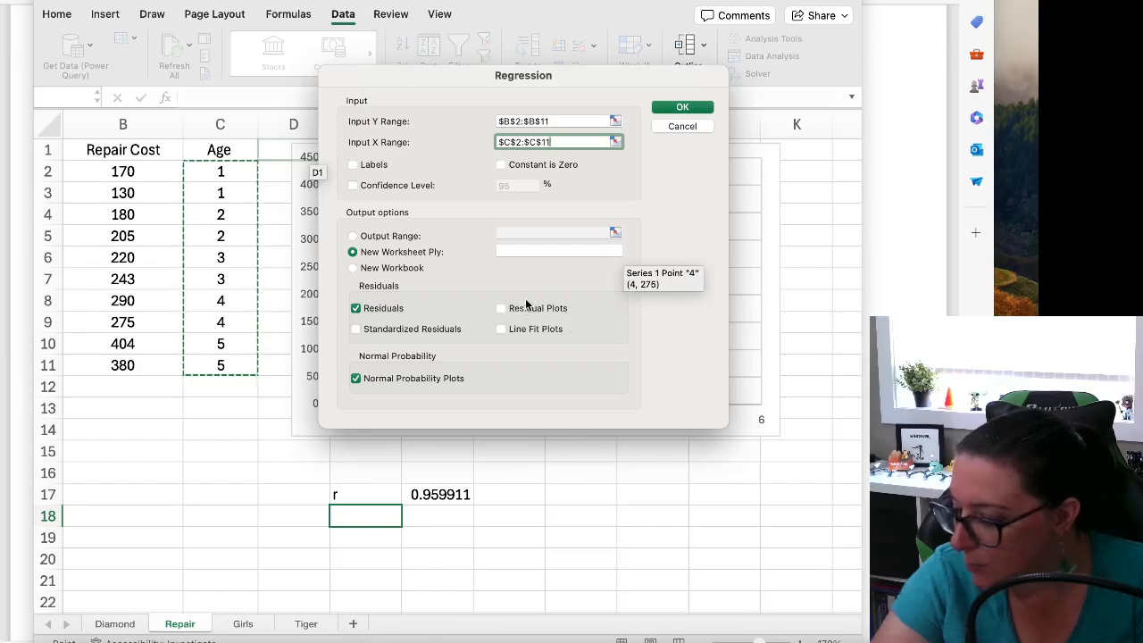
pyautogui.click(591, 316)
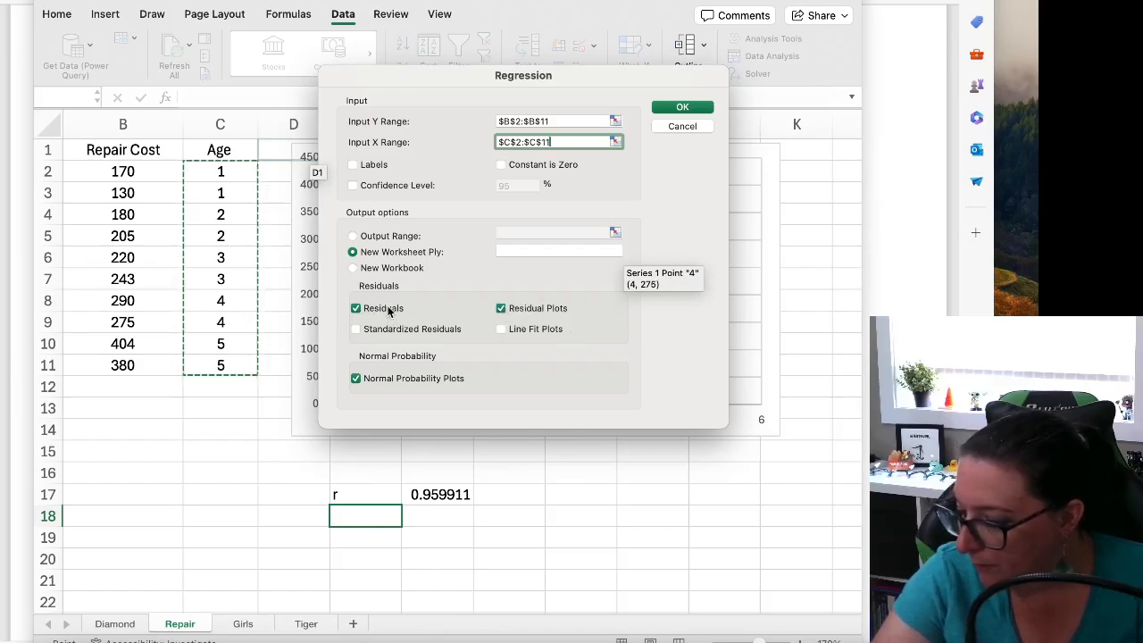
pyautogui.click(389, 310)
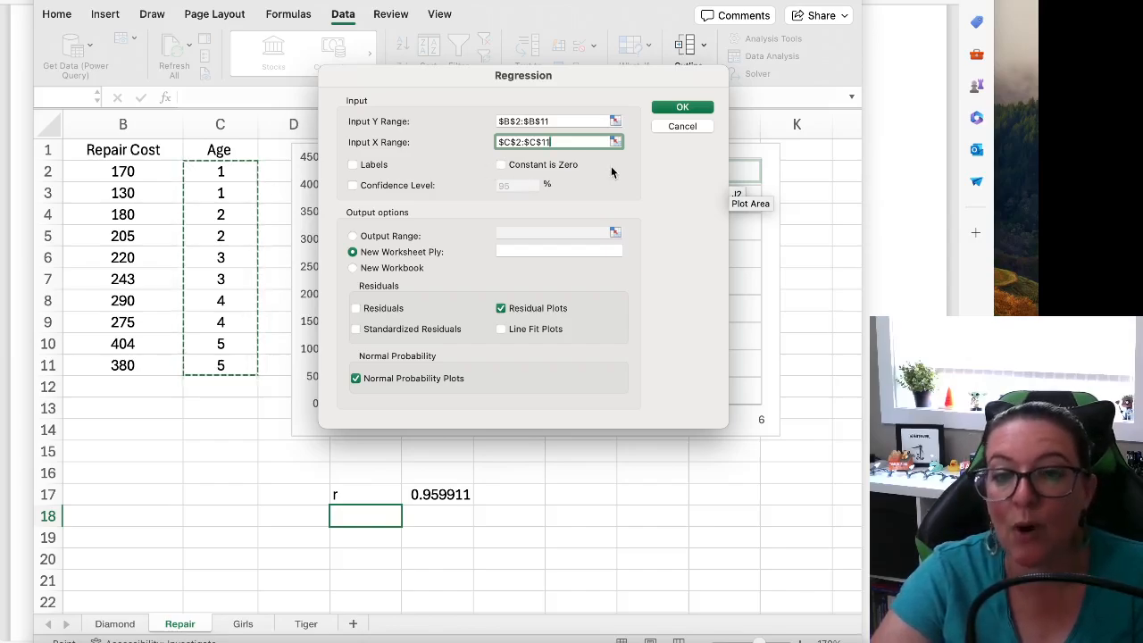
pyautogui.click(677, 108)
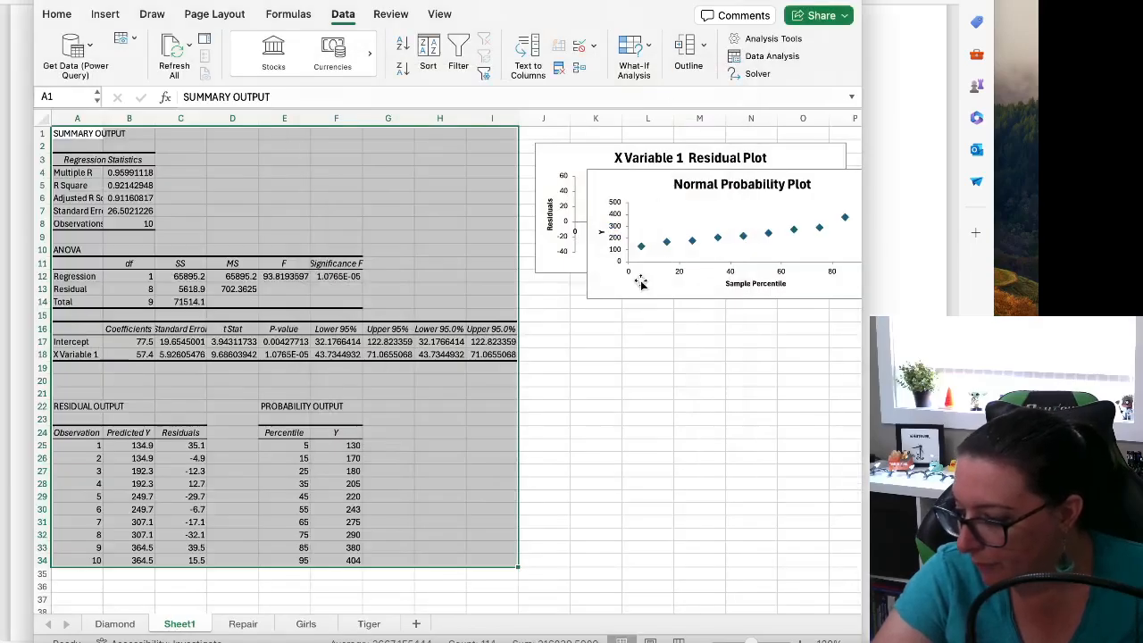
pyautogui.moveTo(640, 281); pyautogui.dragTo(581, 434)
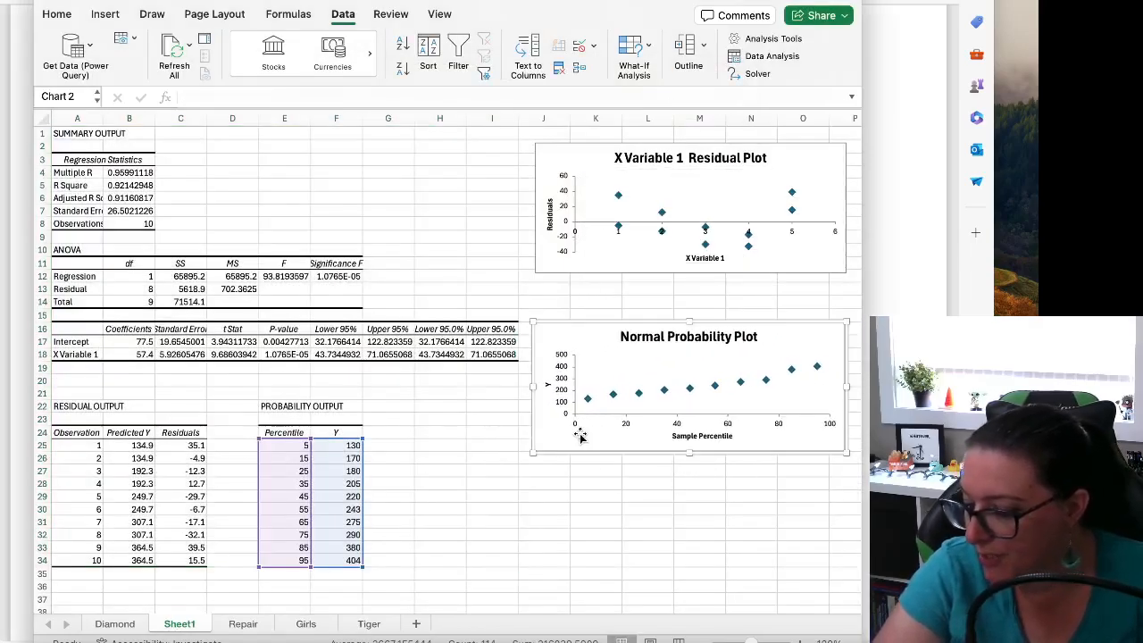
# Widen column A of the regression output so its labels fit, and select the R Square value in B5
pyautogui.click(477, 430)
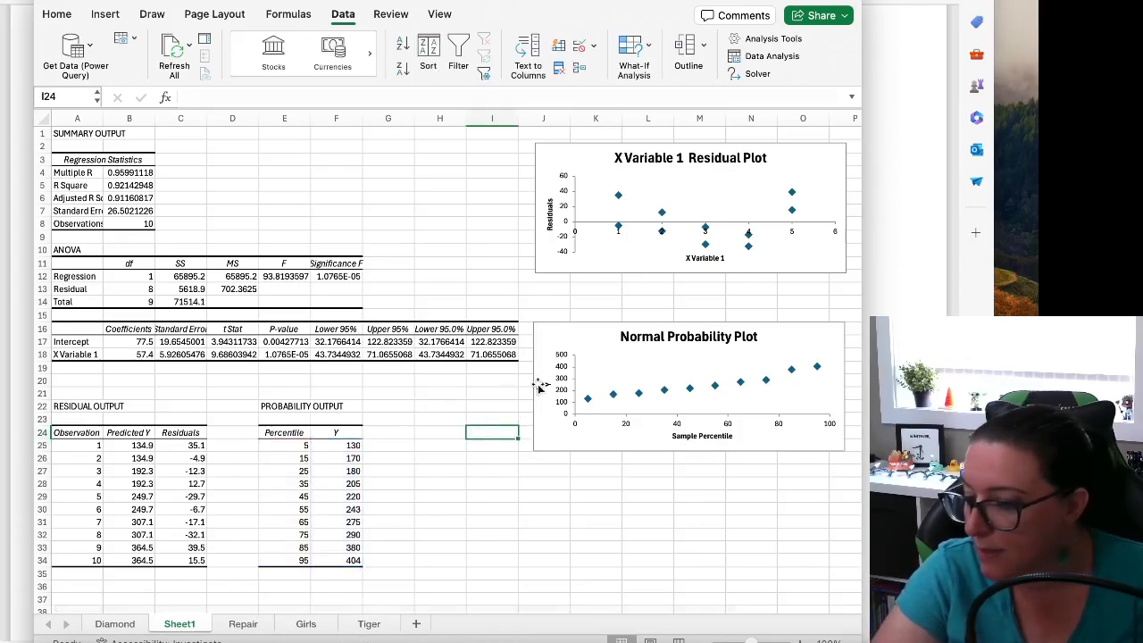
pyautogui.moveTo(103, 118); pyautogui.dragTo(153, 117)
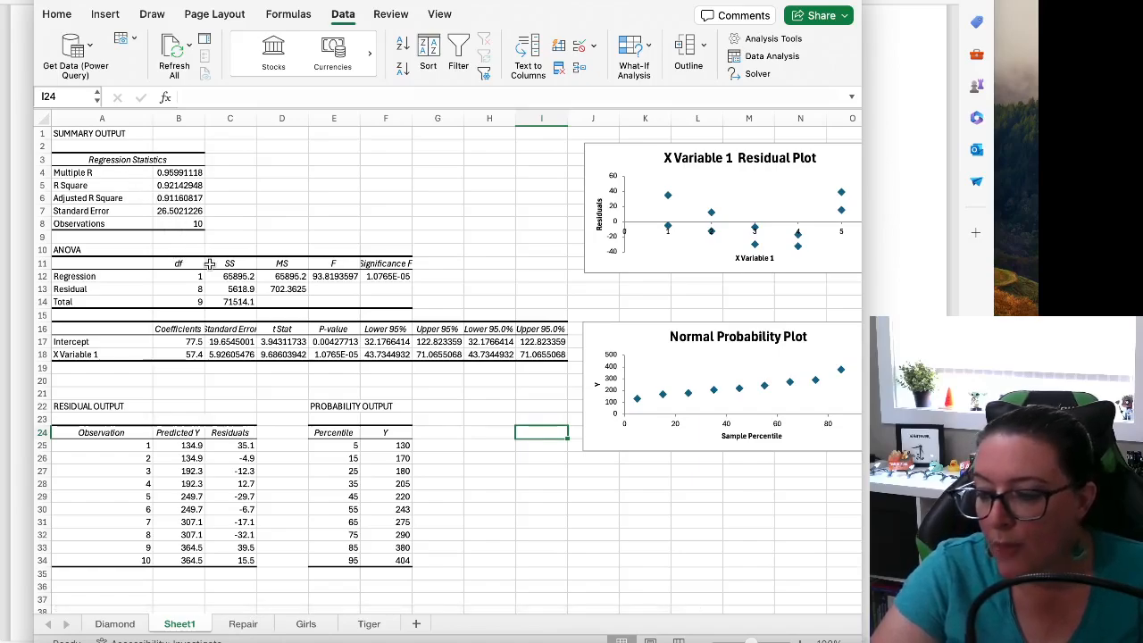
pyautogui.click(168, 184)
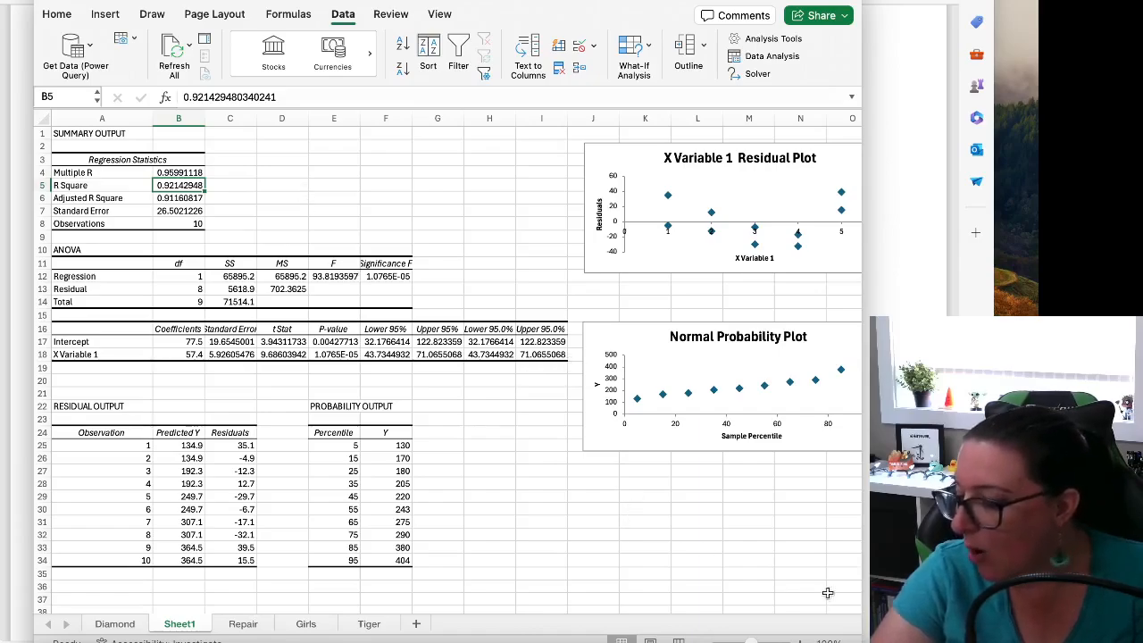
pyautogui.keyDown('ctrl'); pyautogui.scroll(2, 827, 593); pyautogui.keyUp('ctrl')
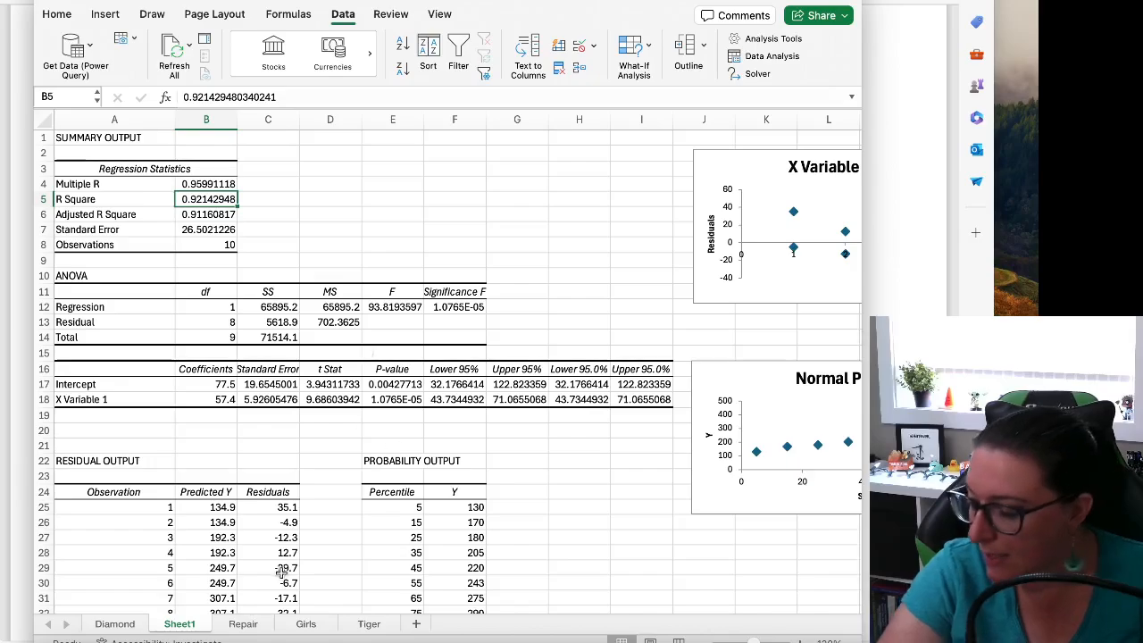
# Review the Repair sheet's correlation, and switch to the notes document to read the coefficient of determination section
pyautogui.click(243, 625)
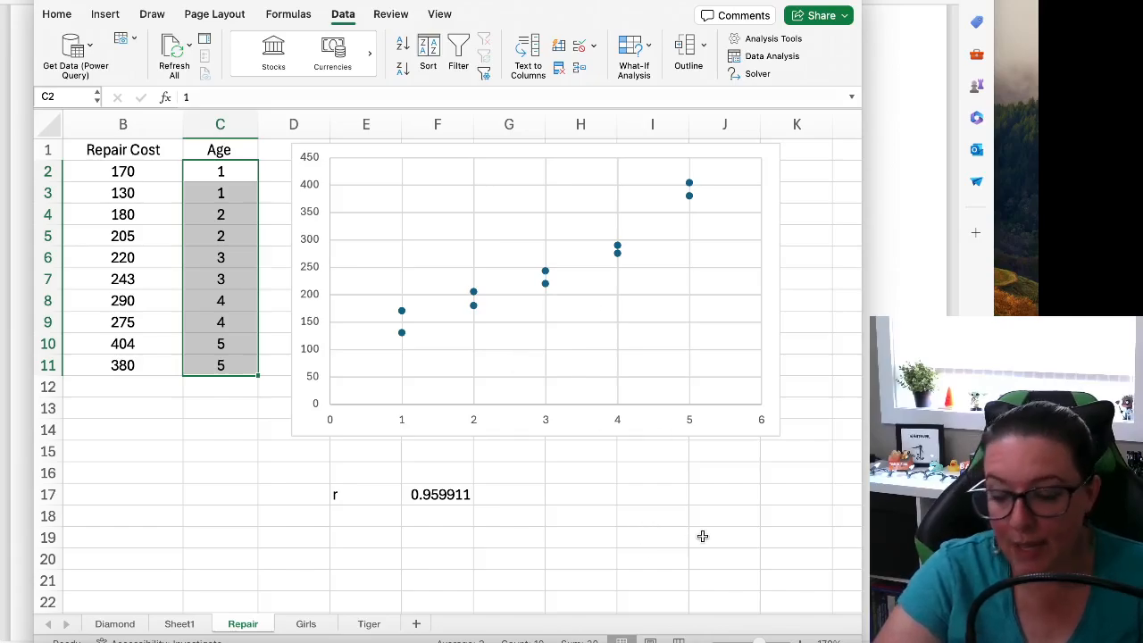
pyautogui.press('super+Tab')
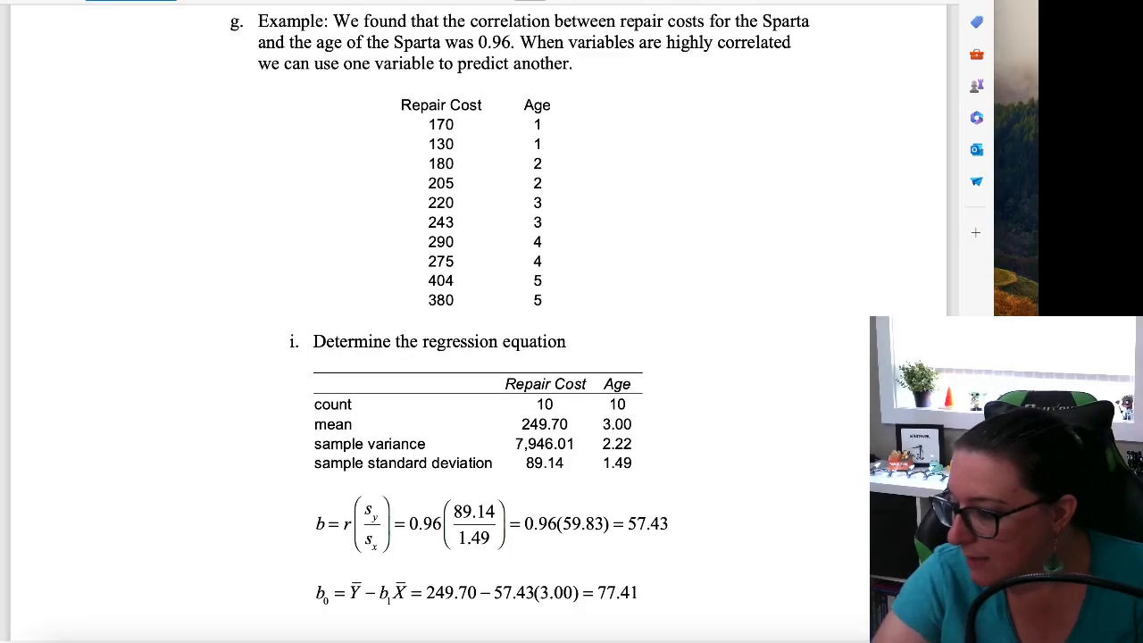
pyautogui.scroll(-6, 650, 497)
pyautogui.scroll(15, 653, 500)
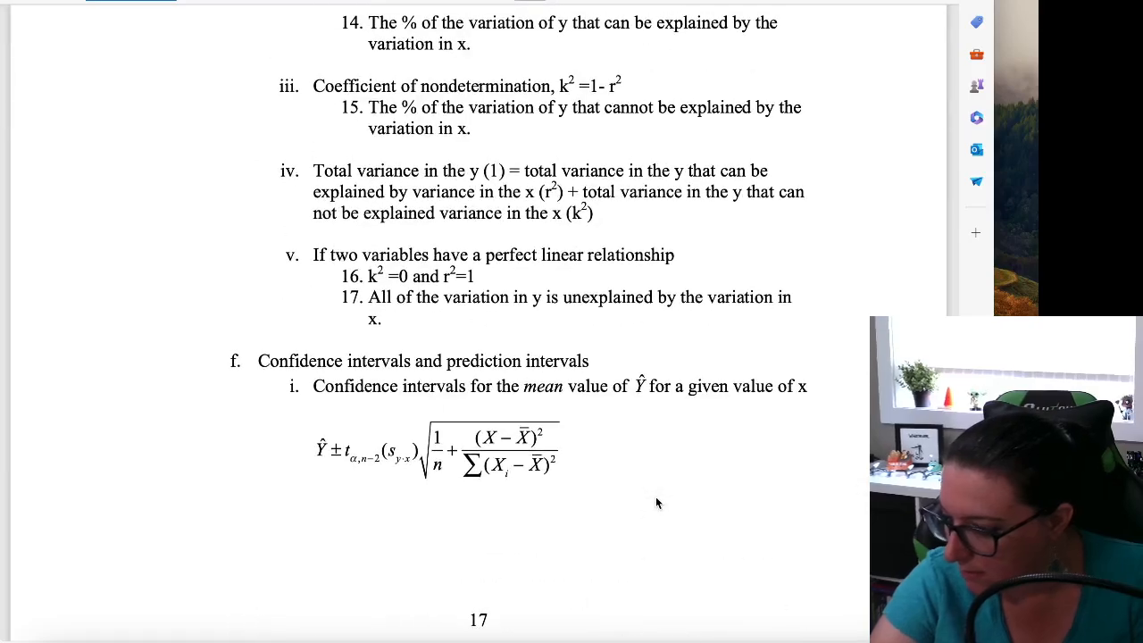
pyautogui.scroll(5, 655, 496)
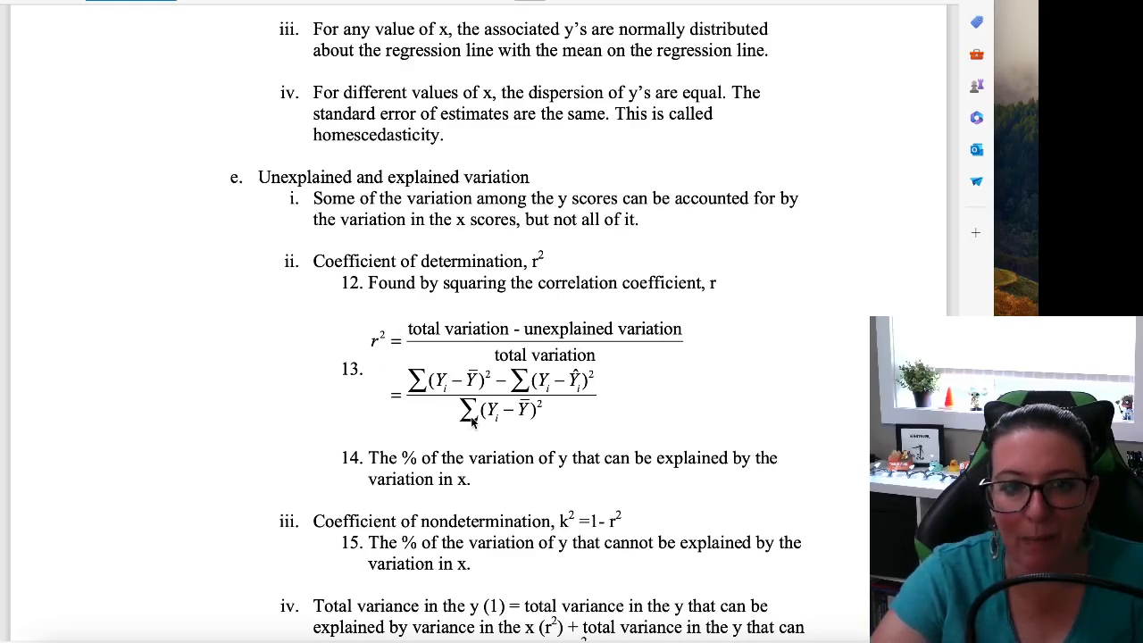
pyautogui.moveTo(406, 461); pyautogui.dragTo(576, 457)
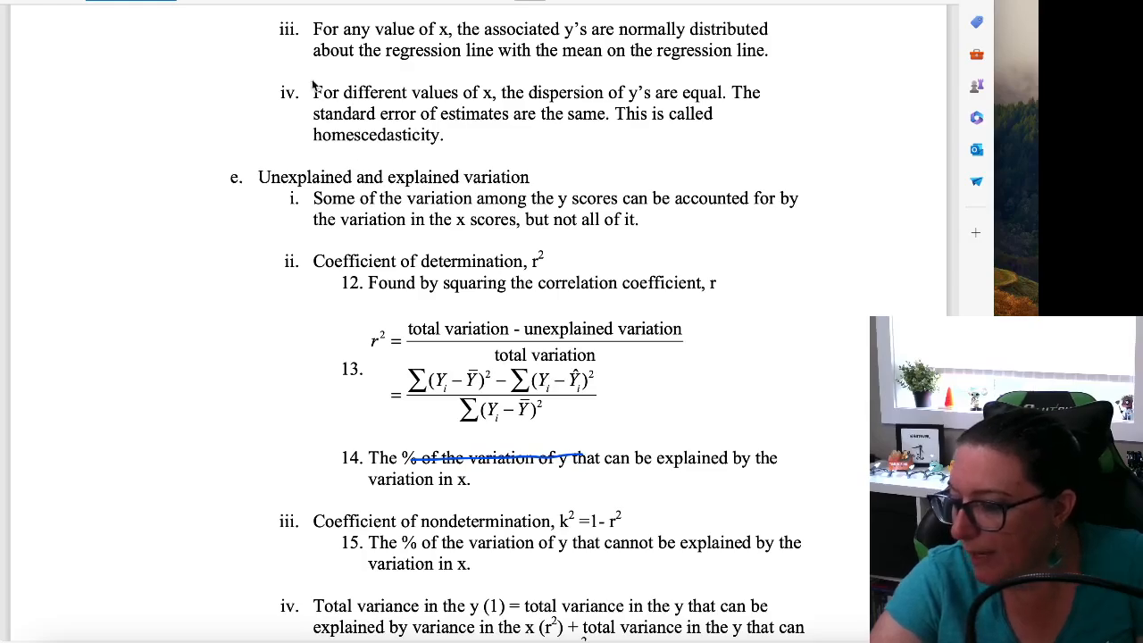
pyautogui.click(193, 1)
pyautogui.moveTo(574, 442); pyautogui.dragTo(416, 451)
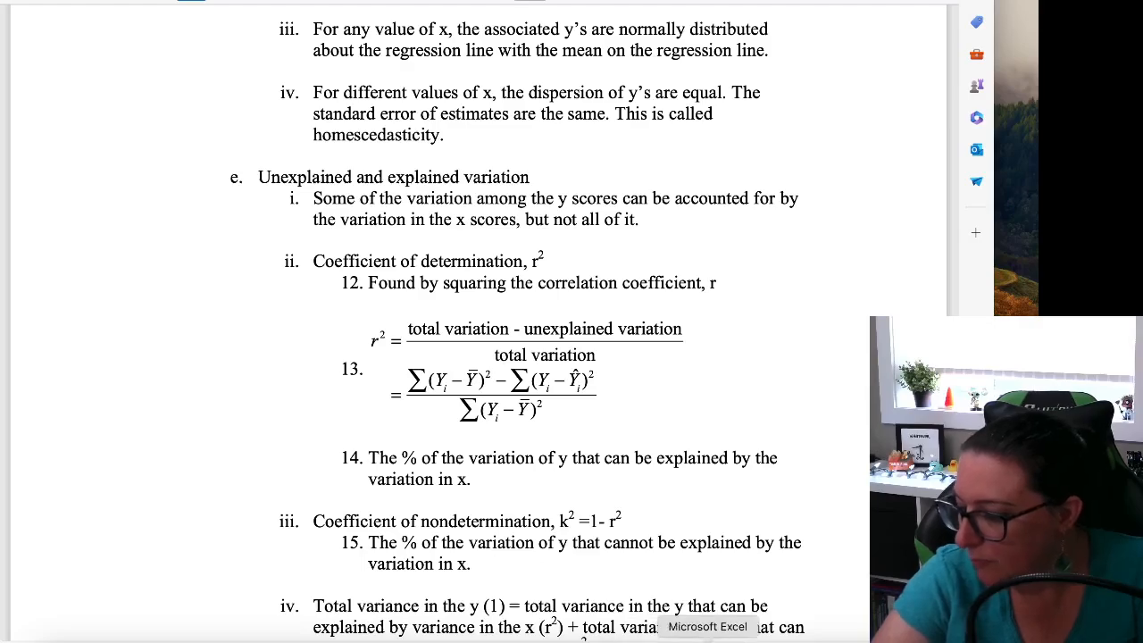
# Switch back to Excel and compute r squared in cell F18 of the Repair sheet with =F17^2
pyautogui.click(698, 638)
pyautogui.click(426, 517)
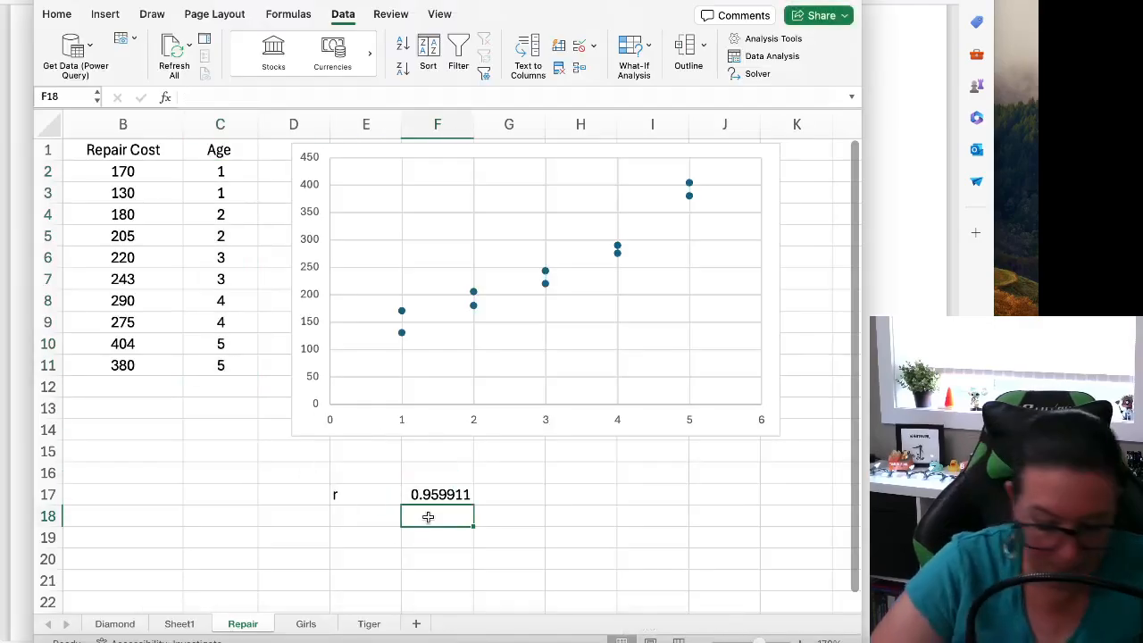
pyautogui.write('=')
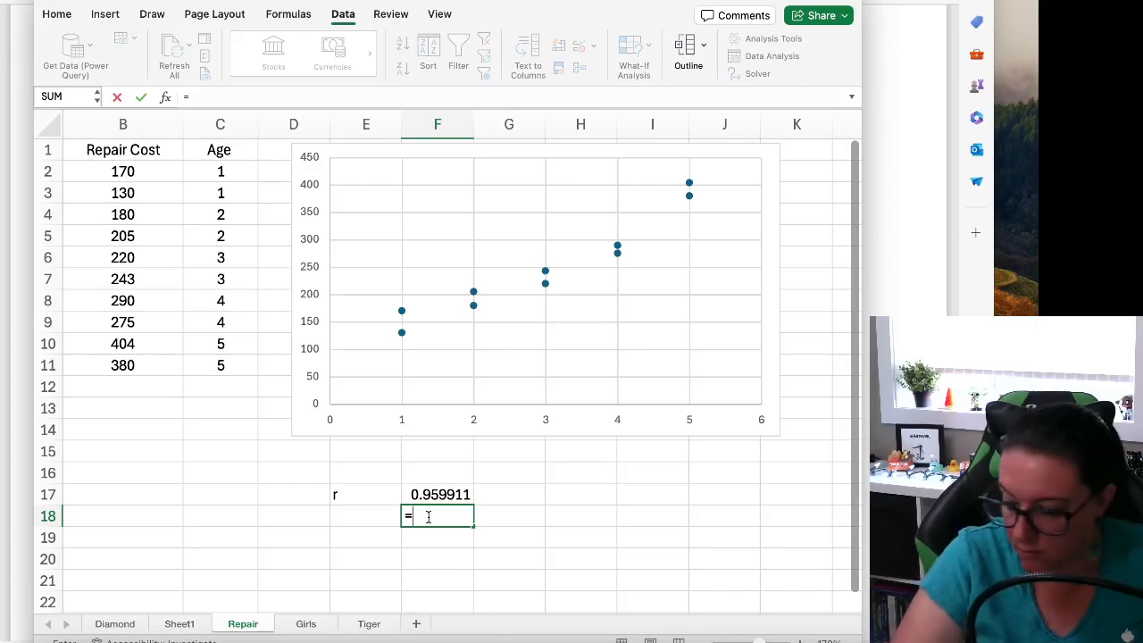
pyautogui.click(418, 491)
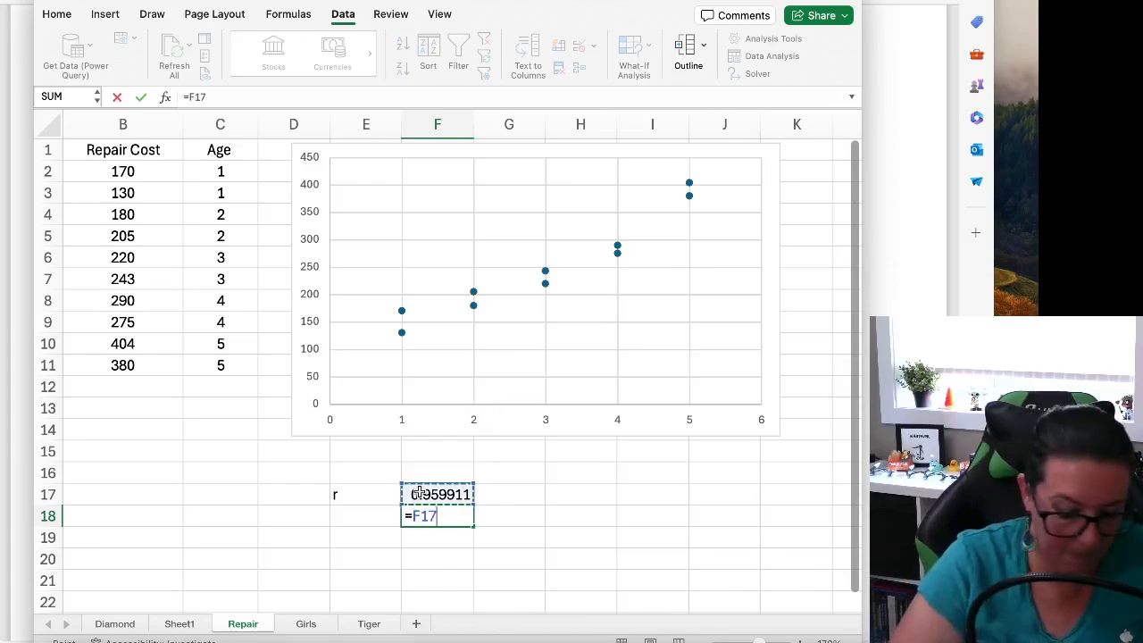
pyautogui.write('^2')
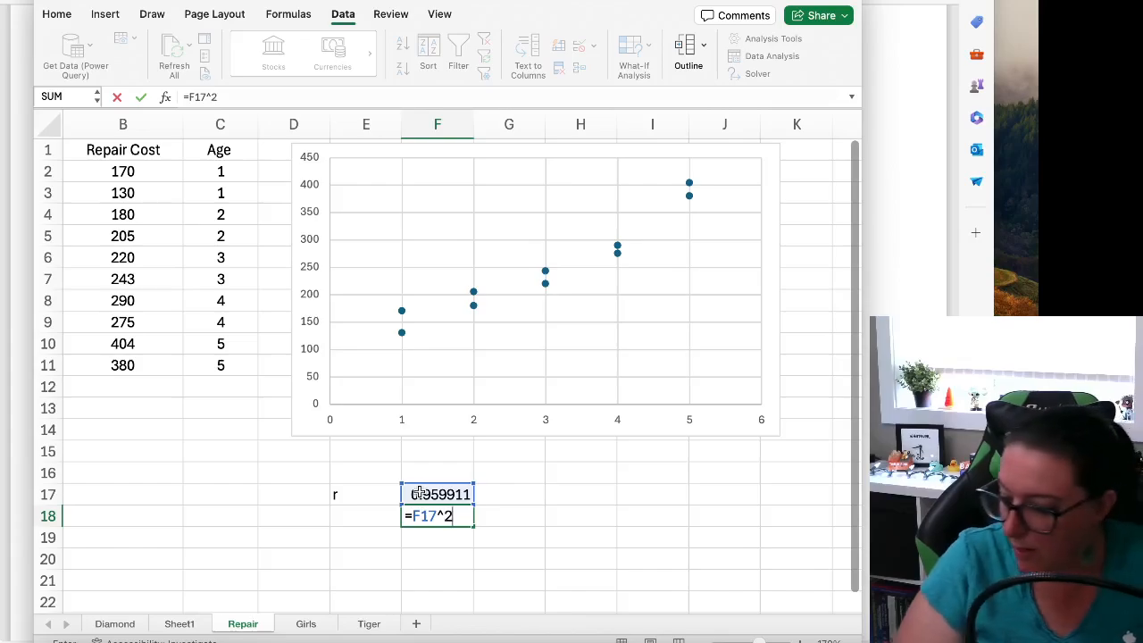
pyautogui.press('Return')
pyautogui.press('Up')
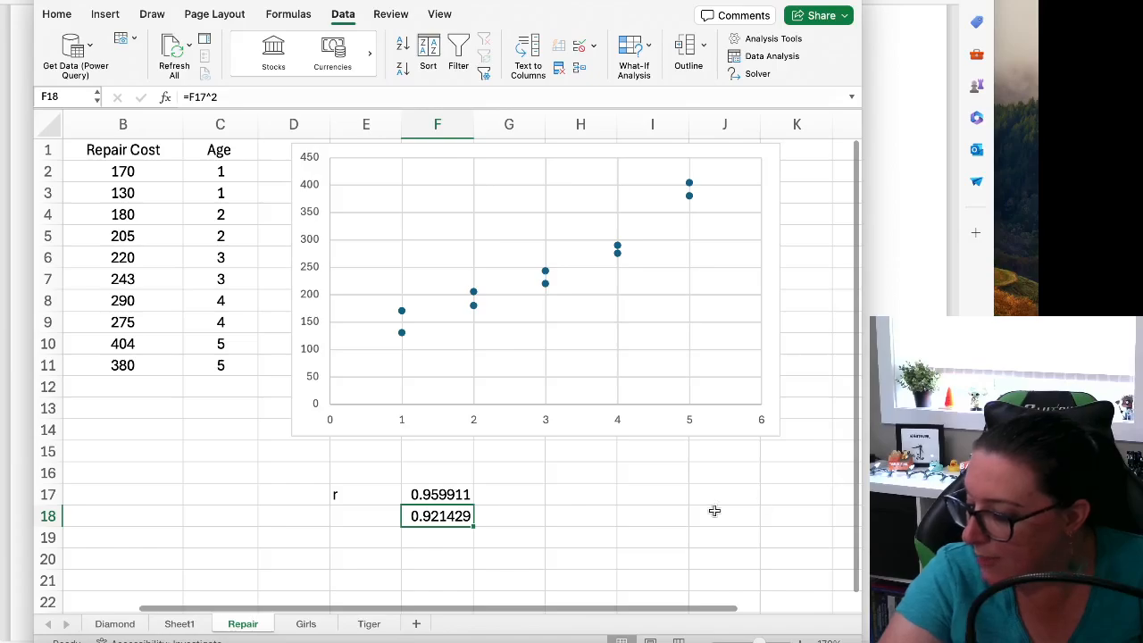
# Examine R Square on Sheet1, and the lower and upper 95% limits and P-value of X Variable 1
pyautogui.click(181, 624)
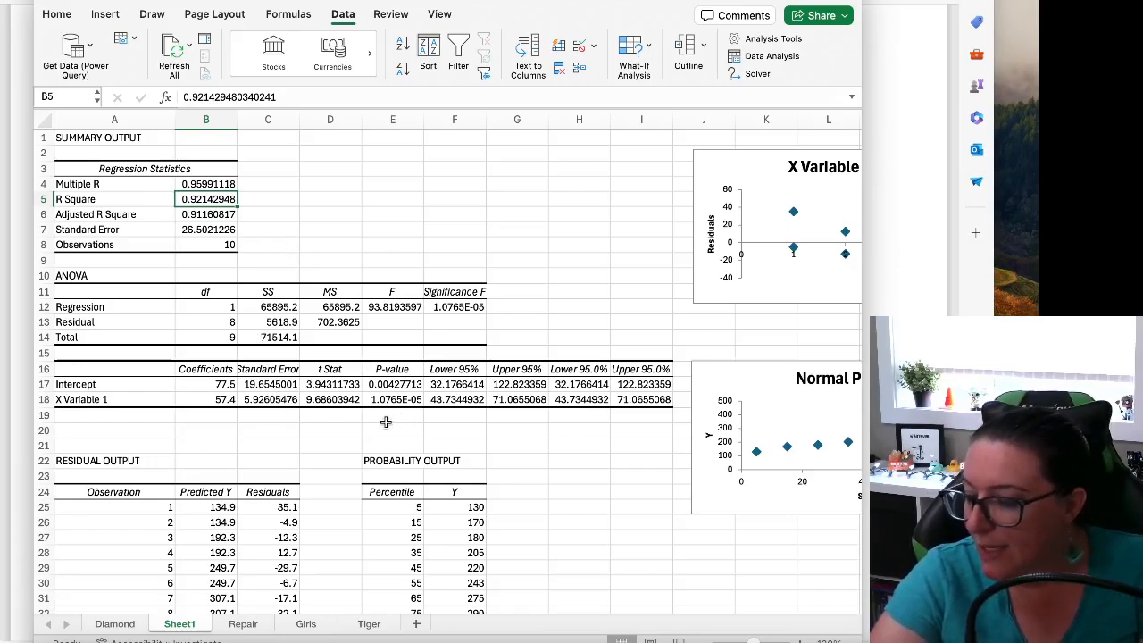
pyautogui.click(103, 398)
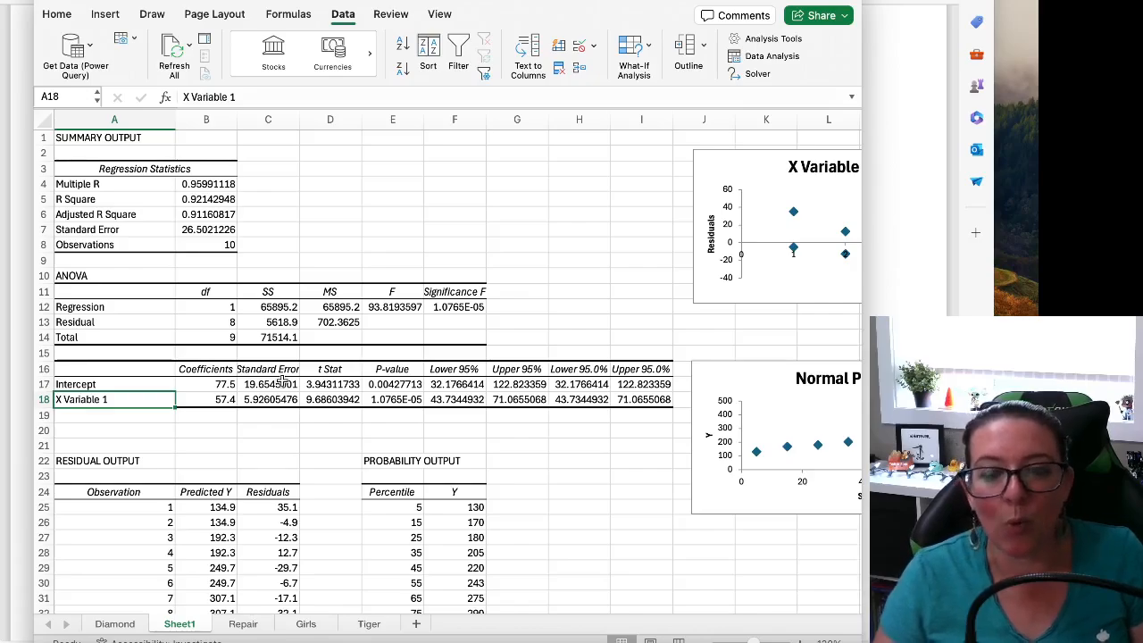
pyautogui.click(182, 202)
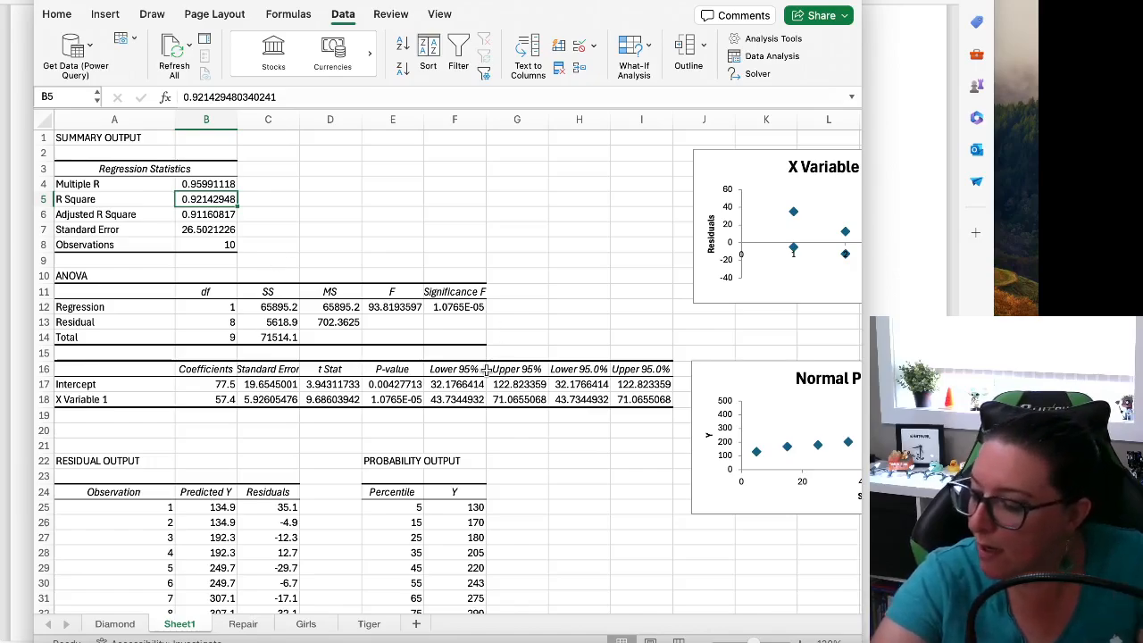
pyautogui.moveTo(451, 399); pyautogui.dragTo(522, 399)
pyautogui.click(525, 429)
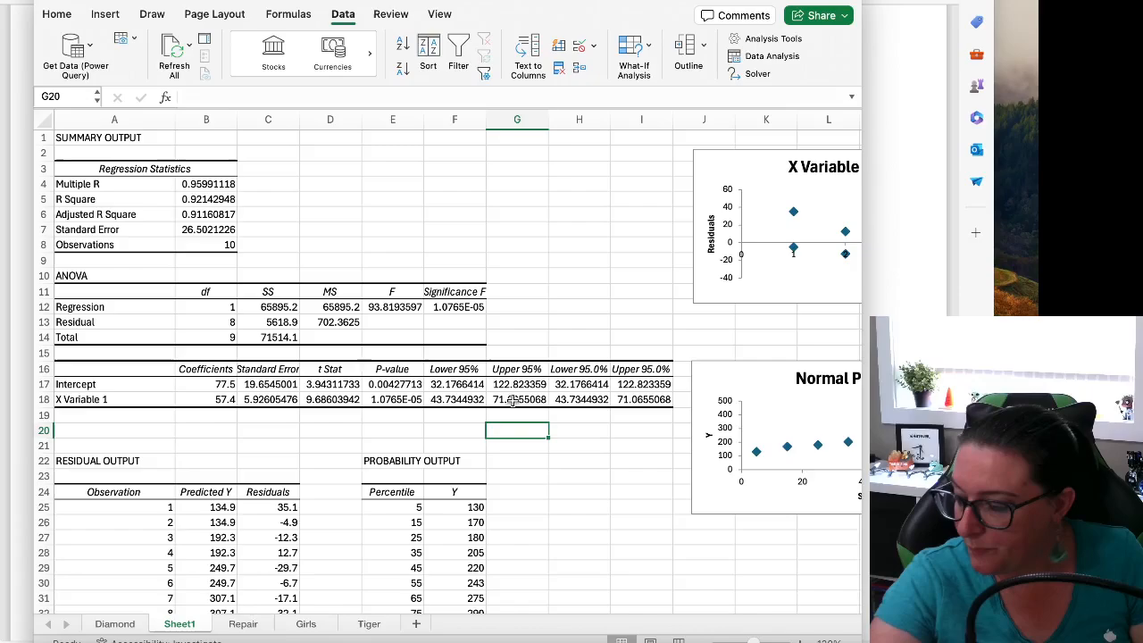
pyautogui.moveTo(500, 400); pyautogui.dragTo(595, 402)
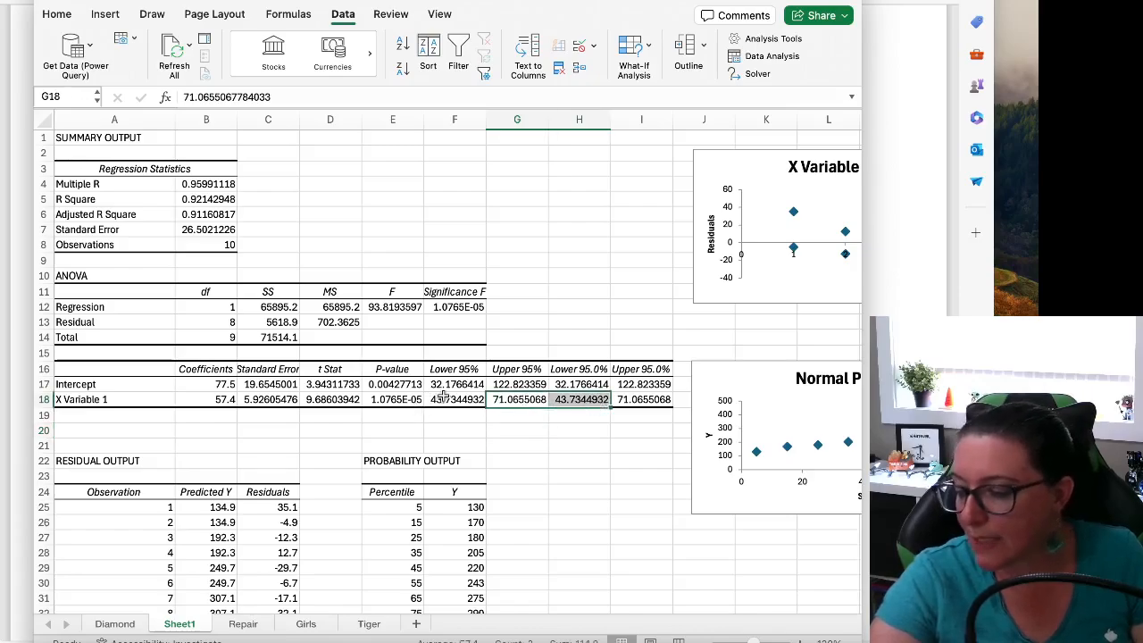
pyautogui.moveTo(443, 399); pyautogui.dragTo(501, 405)
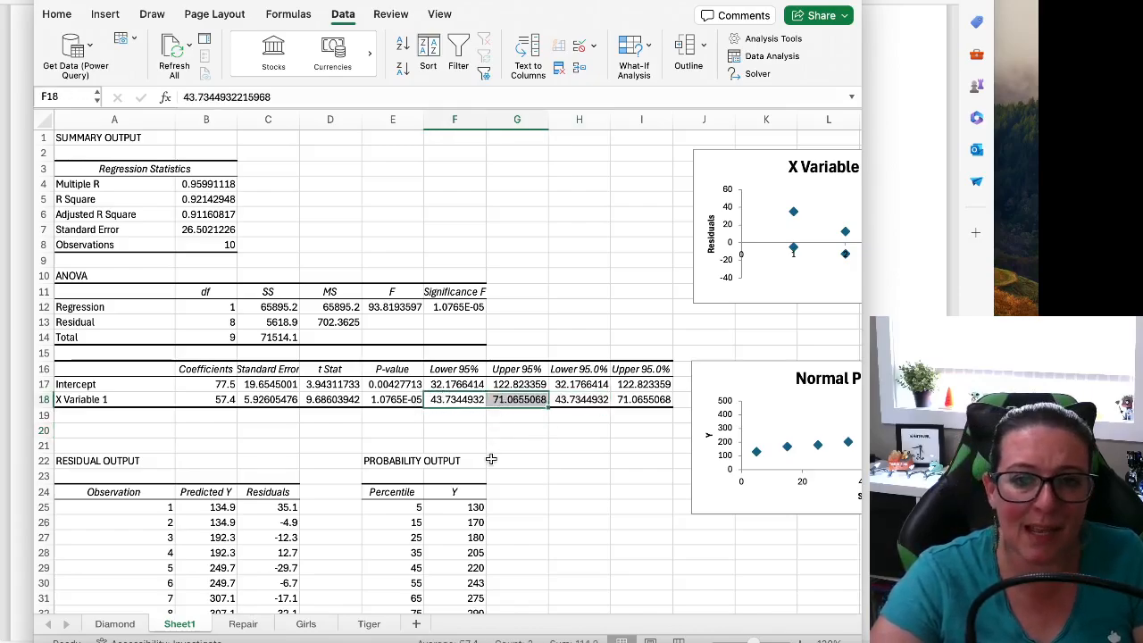
pyautogui.click(457, 402)
pyautogui.moveTo(457, 402); pyautogui.dragTo(514, 402)
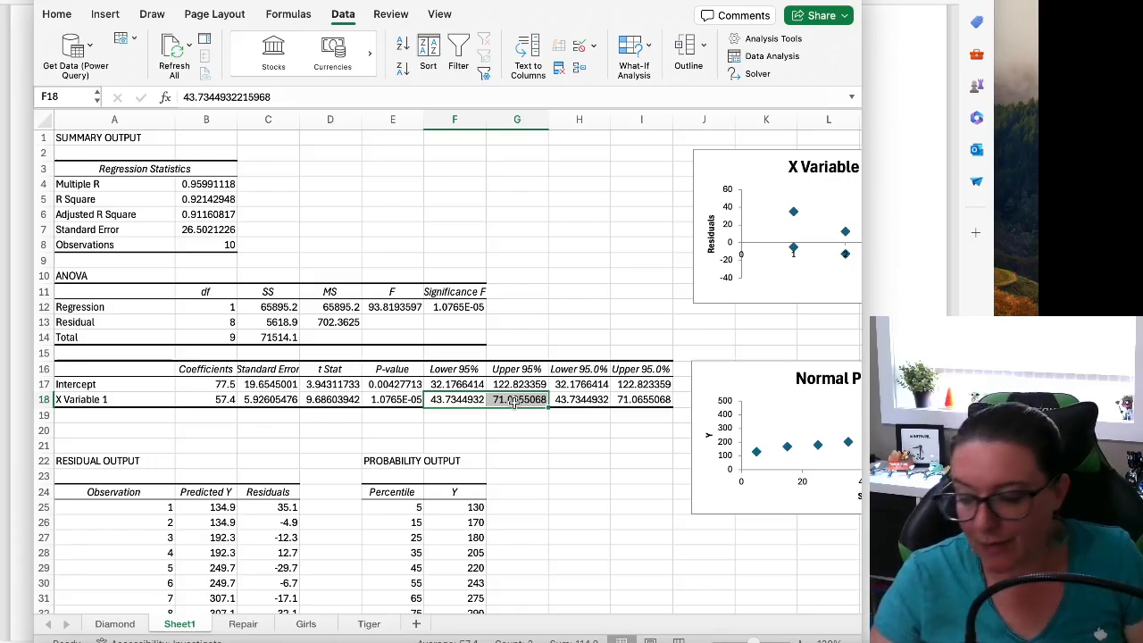
pyautogui.click(371, 402)
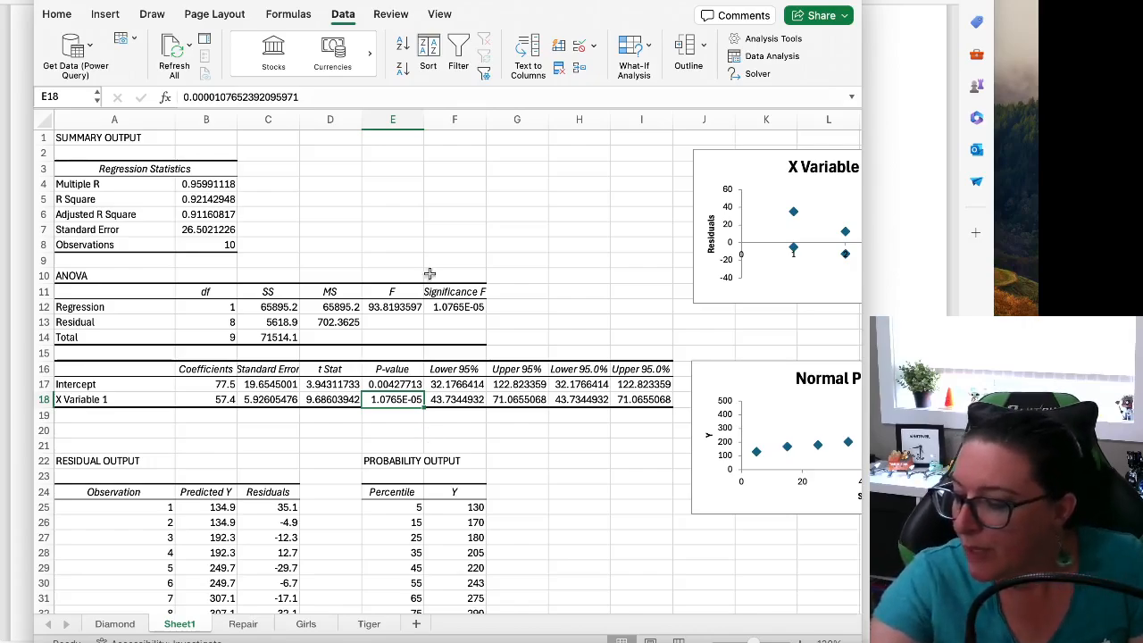
# Write the regression equation "Y = 77.5 + 57.4 * X" as text in cell E4 of Sheet1
pyautogui.click(378, 186)
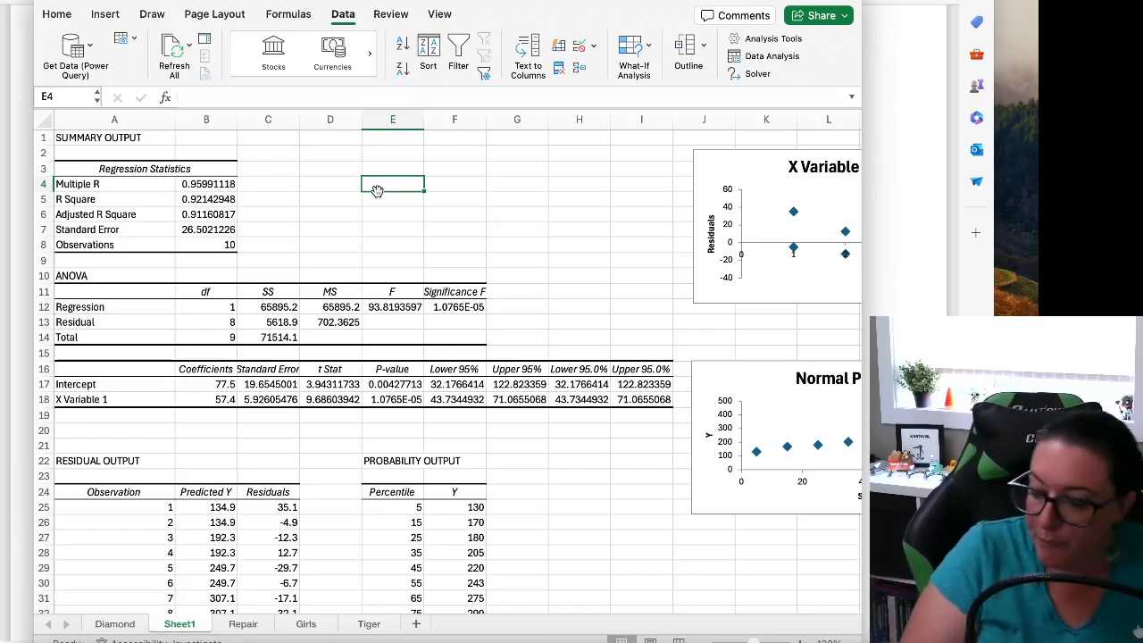
pyautogui.write('Y =')
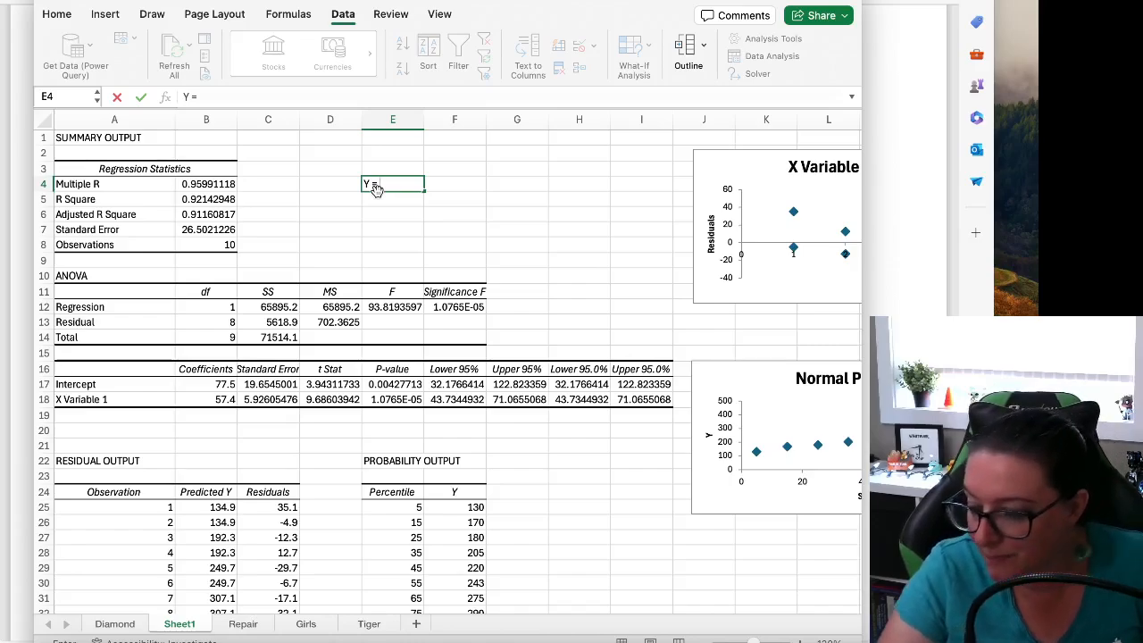
pyautogui.write('77')
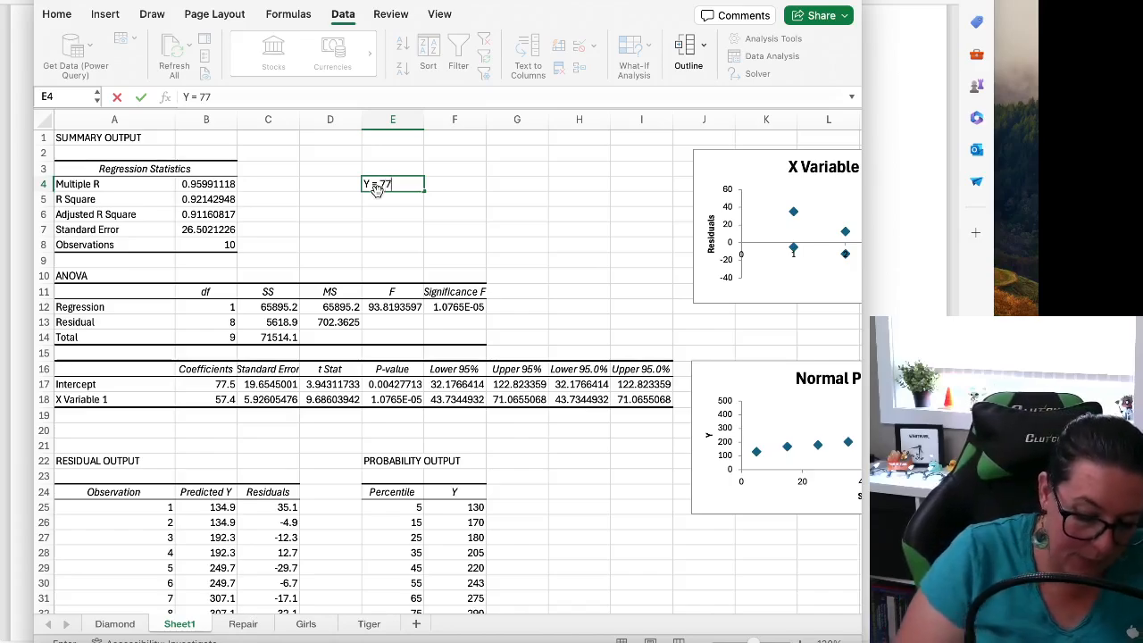
pyautogui.write('.5')
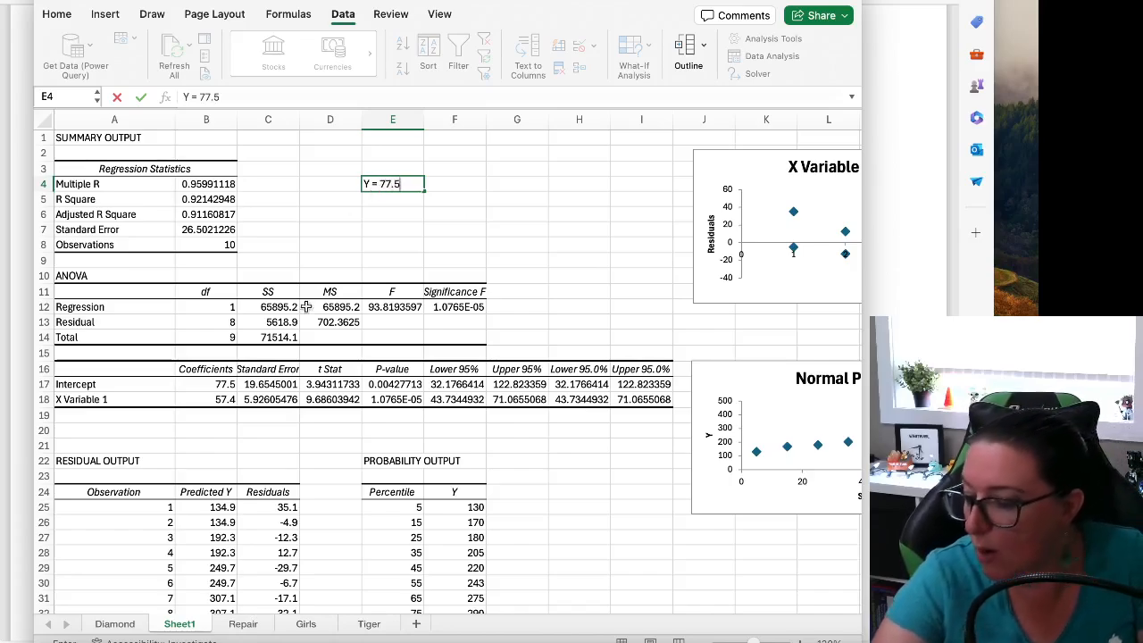
pyautogui.click(201, 384)
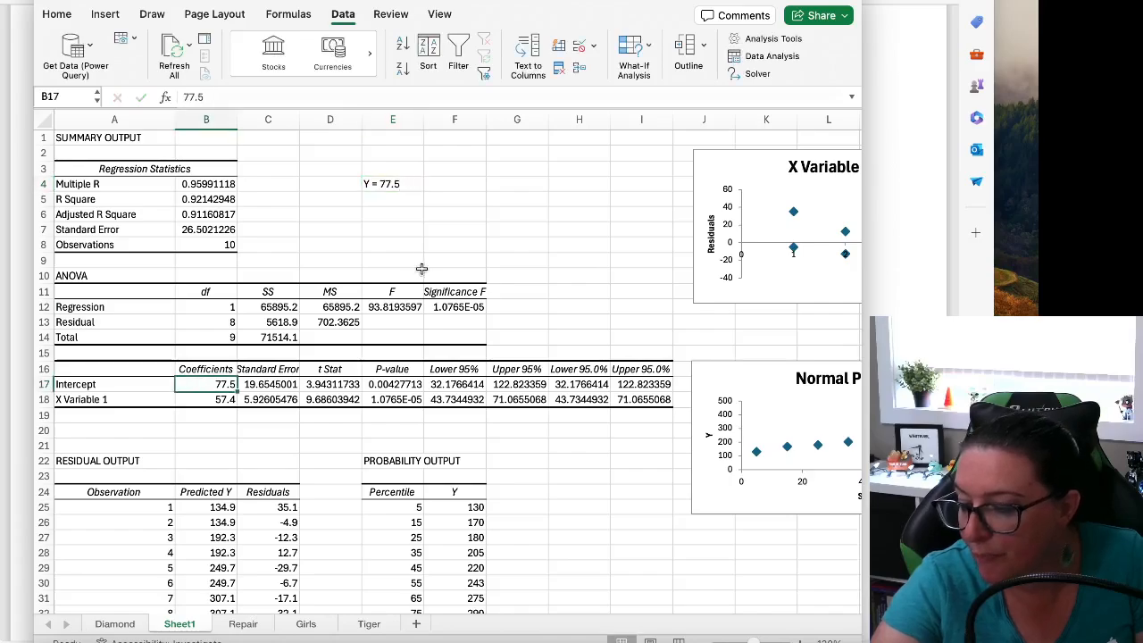
pyautogui.click(387, 187)
pyautogui.click(243, 97)
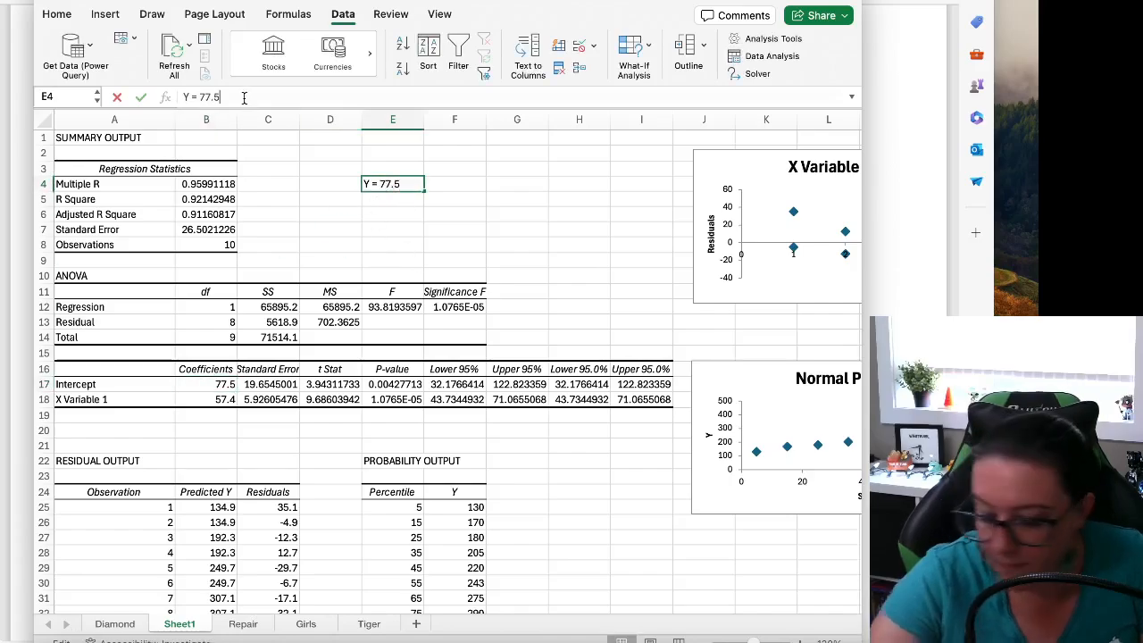
pyautogui.write('+ 55')
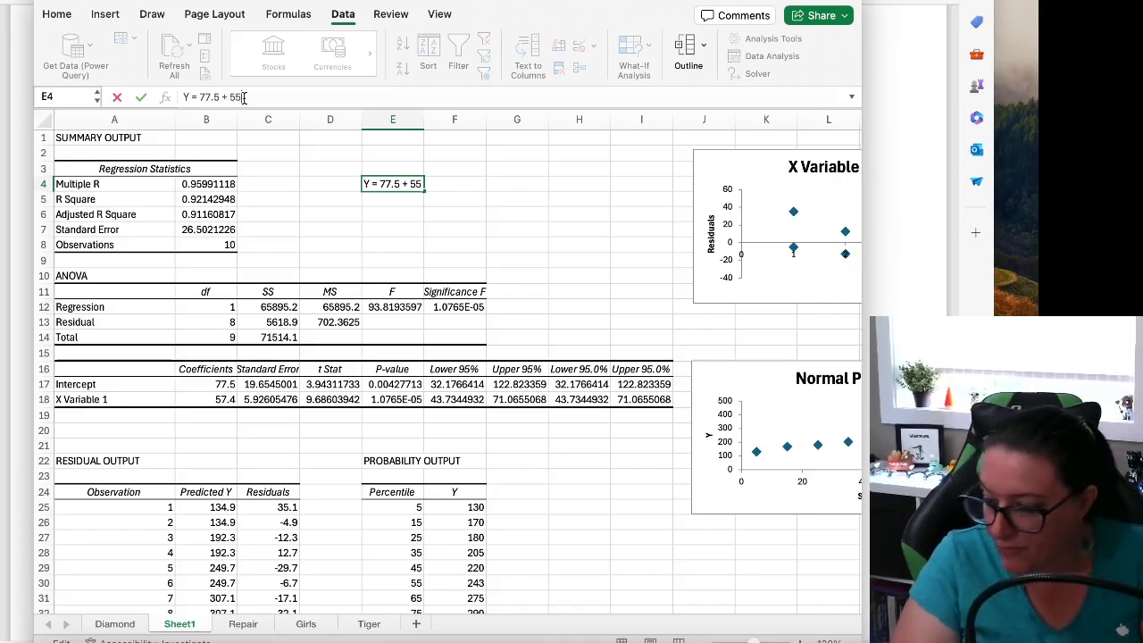
pyautogui.press('BackSpace')
pyautogui.write('7.4 * X')
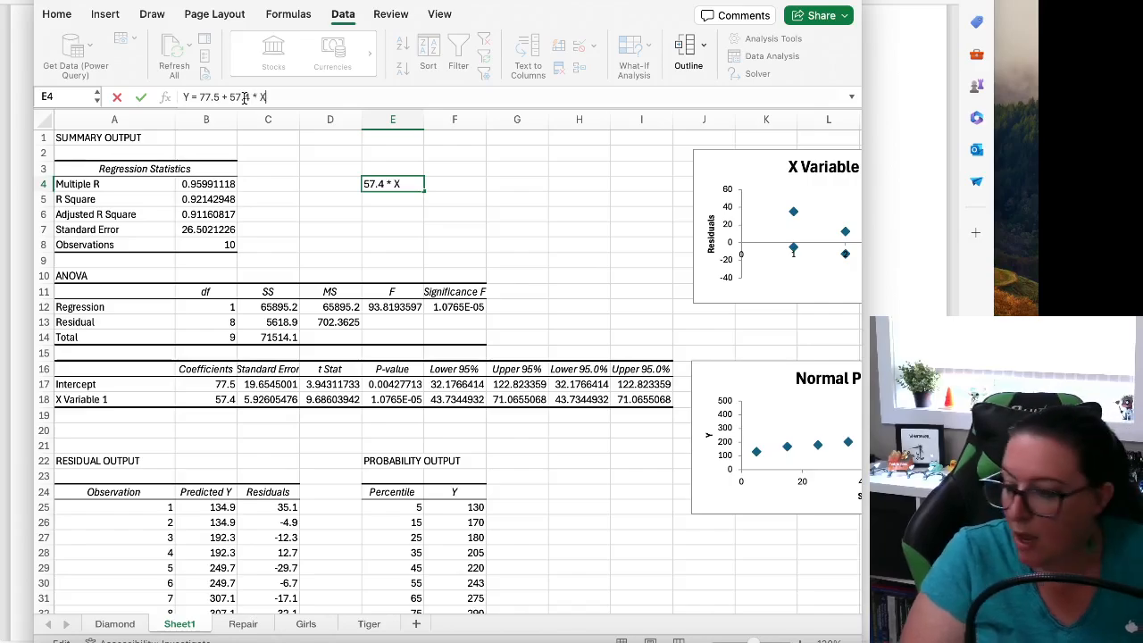
pyautogui.press('Return')
pyautogui.press('Up')
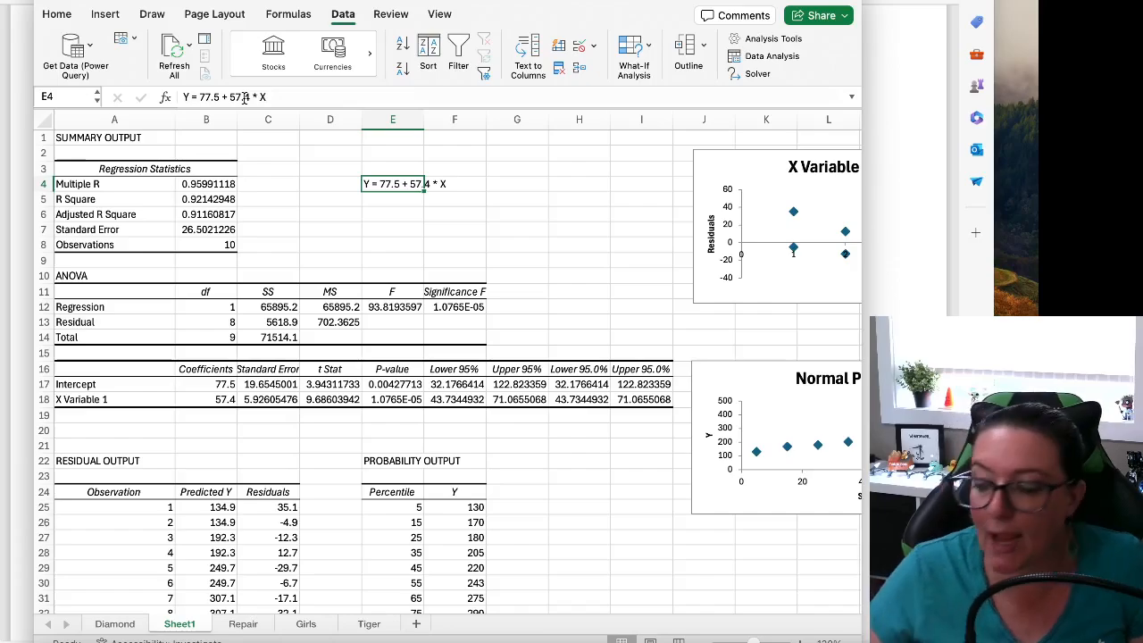
# Calculate the predicted repair cost for age 4 in cell E6 with the formula = 77.5 + 57.4*4
pyautogui.click(387, 212)
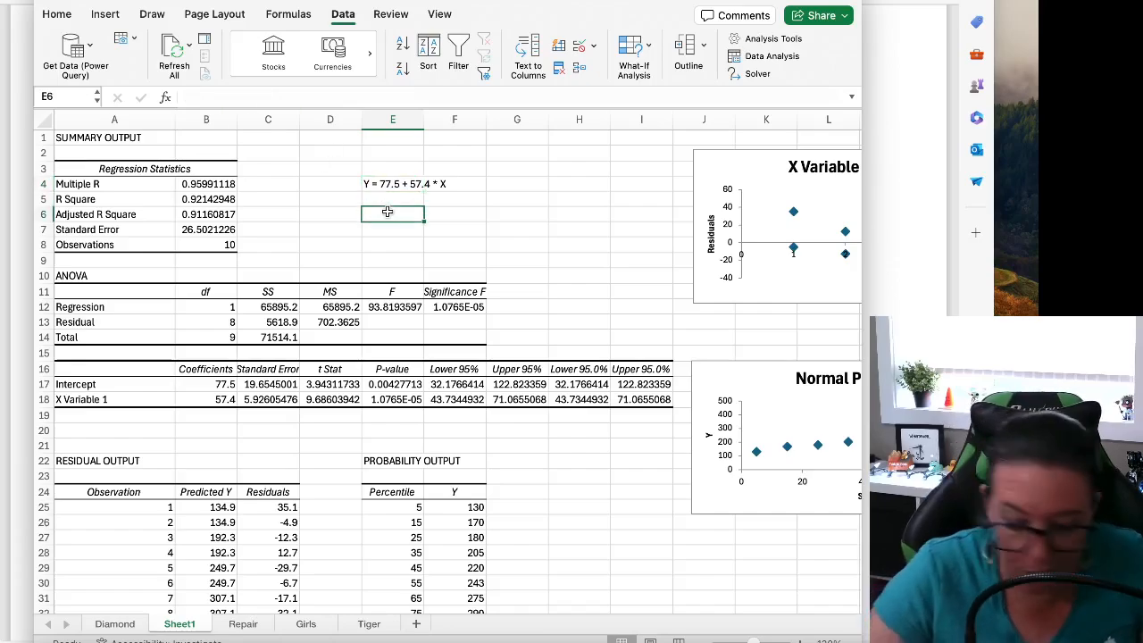
pyautogui.write('= 77.5 + 57.4*4')
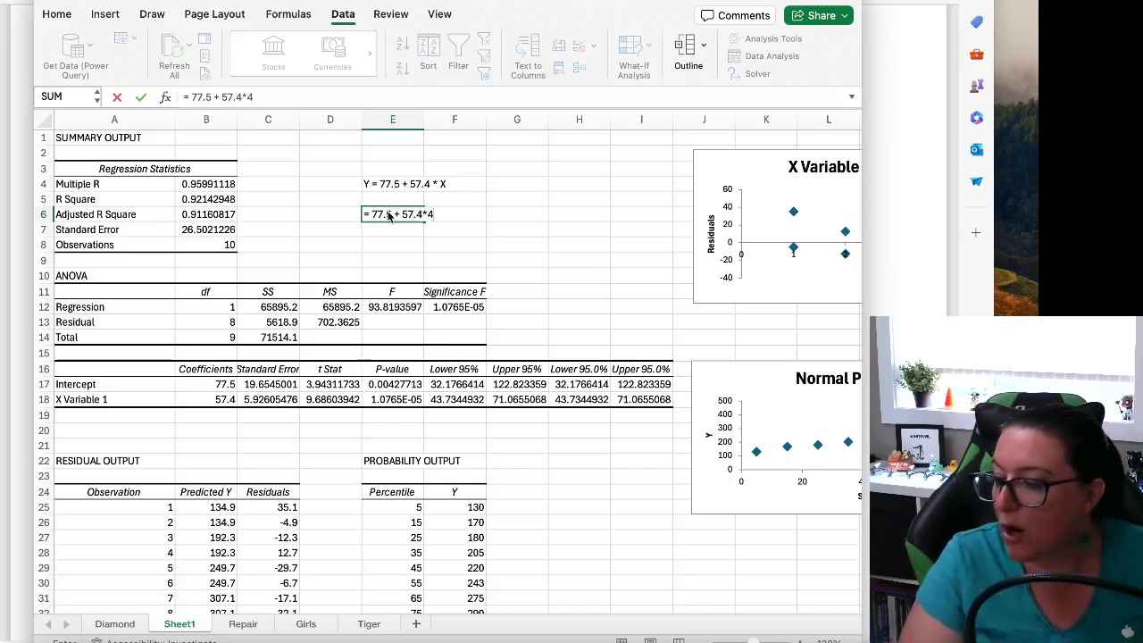
pyautogui.press('Return')
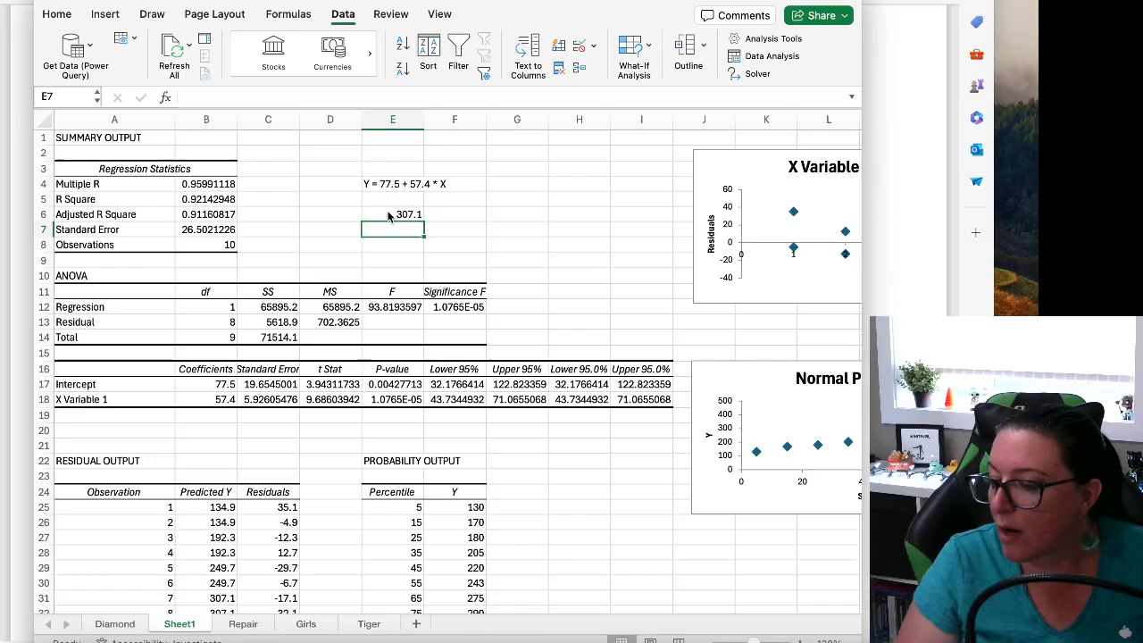
pyautogui.press('Up')
pyautogui.press('Left')
pyautogui.press('Down')
pyautogui.press('Right')
pyautogui.press('Up')
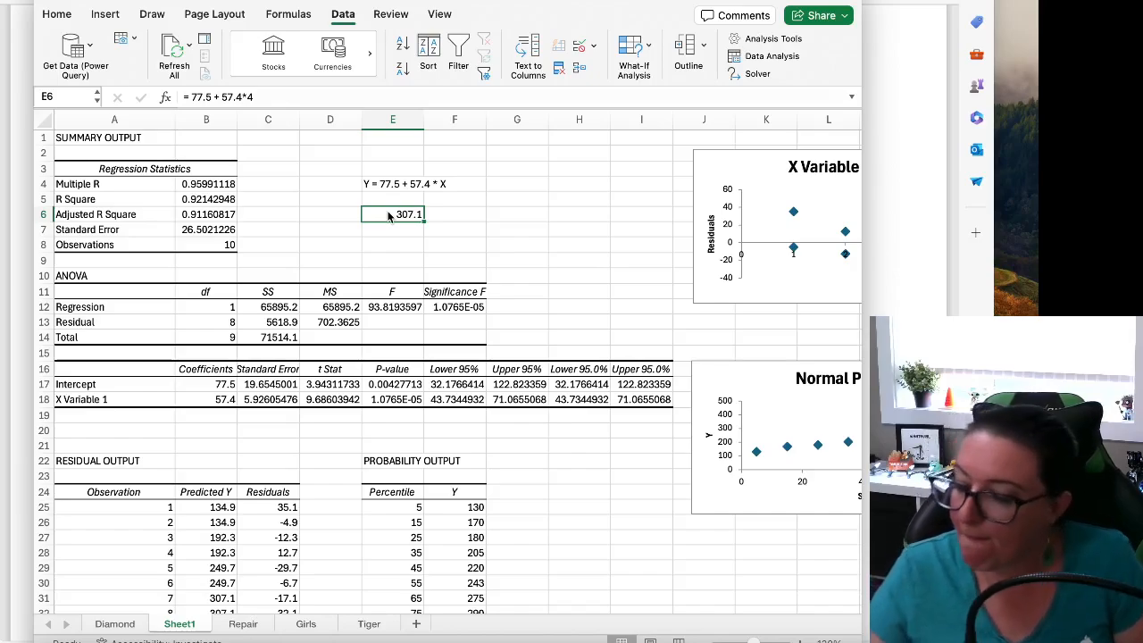
pyautogui.click(373, 184)
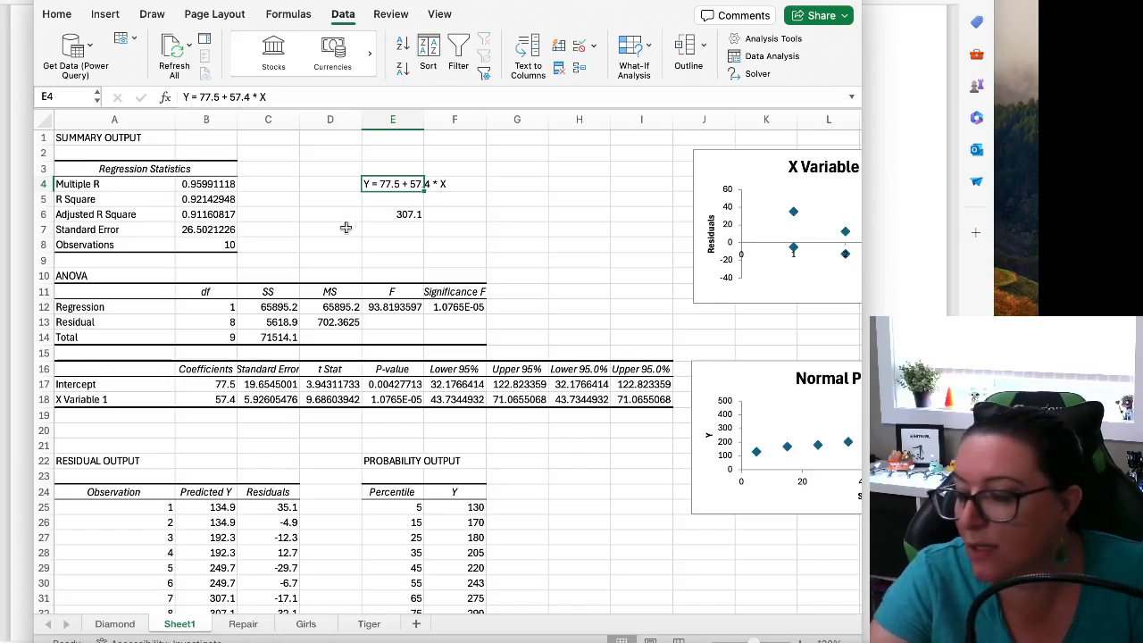
# Examine the Predicted Y and Residuals columns of the residual output, plus the X Variable 1 Residual Plot and Normal Probability Plot
pyautogui.scroll(-3, 393, 457)
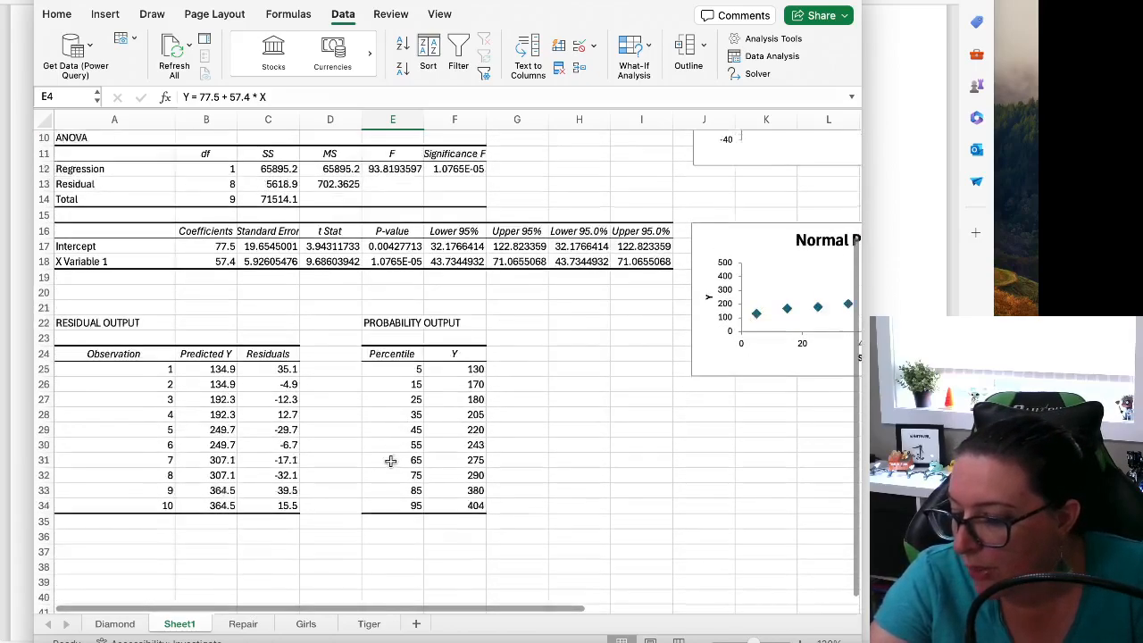
pyautogui.scroll(-1, 390, 460)
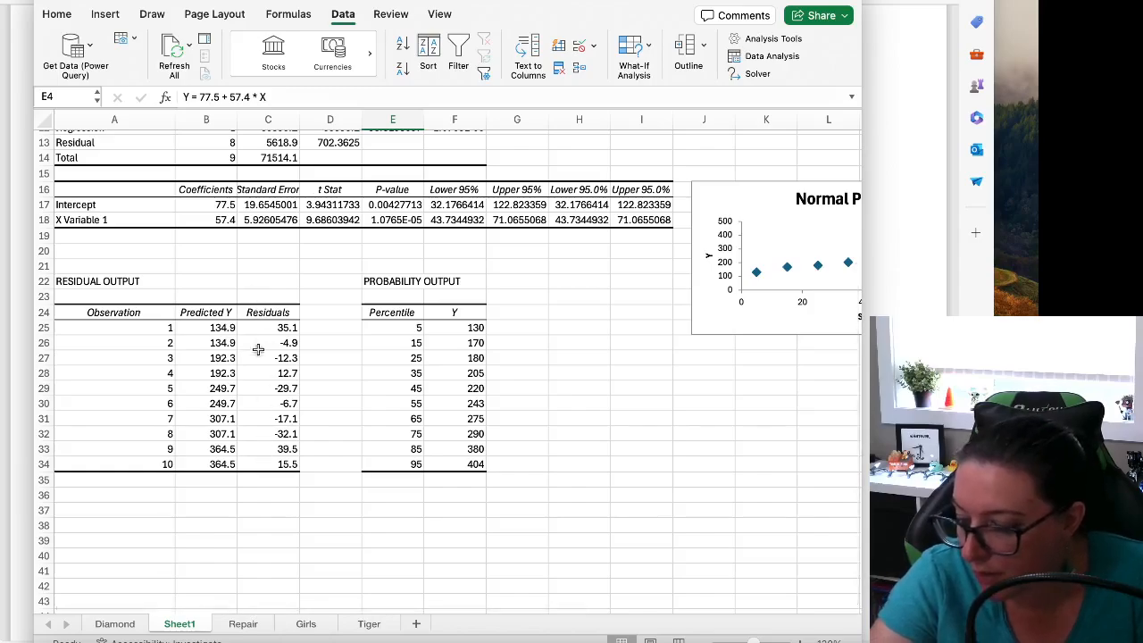
pyautogui.moveTo(262, 328); pyautogui.dragTo(270, 457)
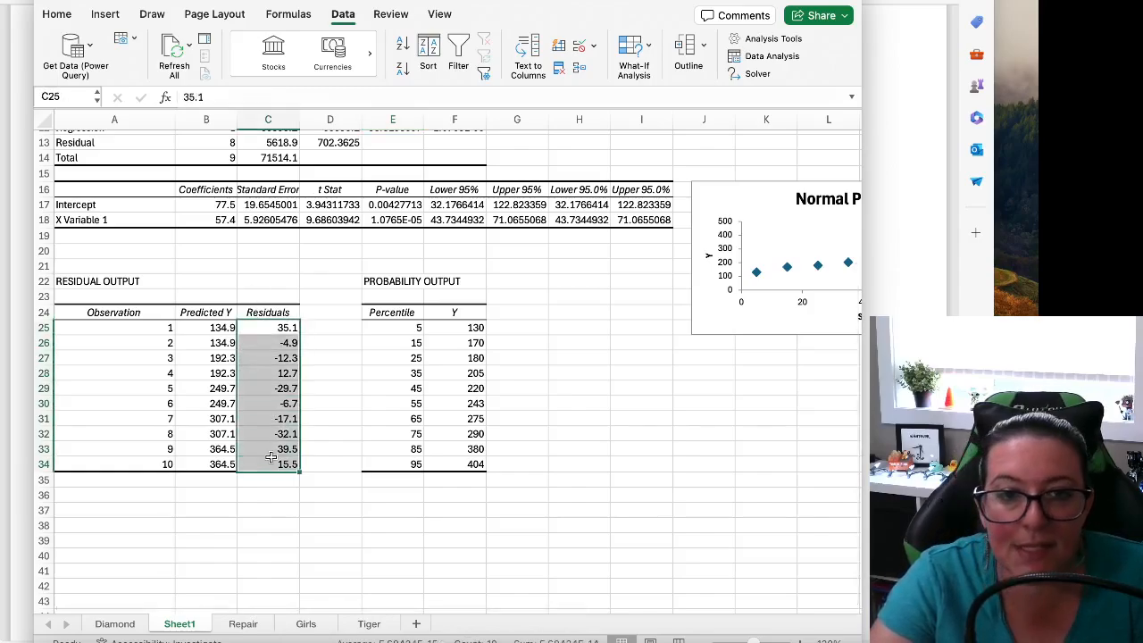
pyautogui.moveTo(190, 328); pyautogui.dragTo(204, 473)
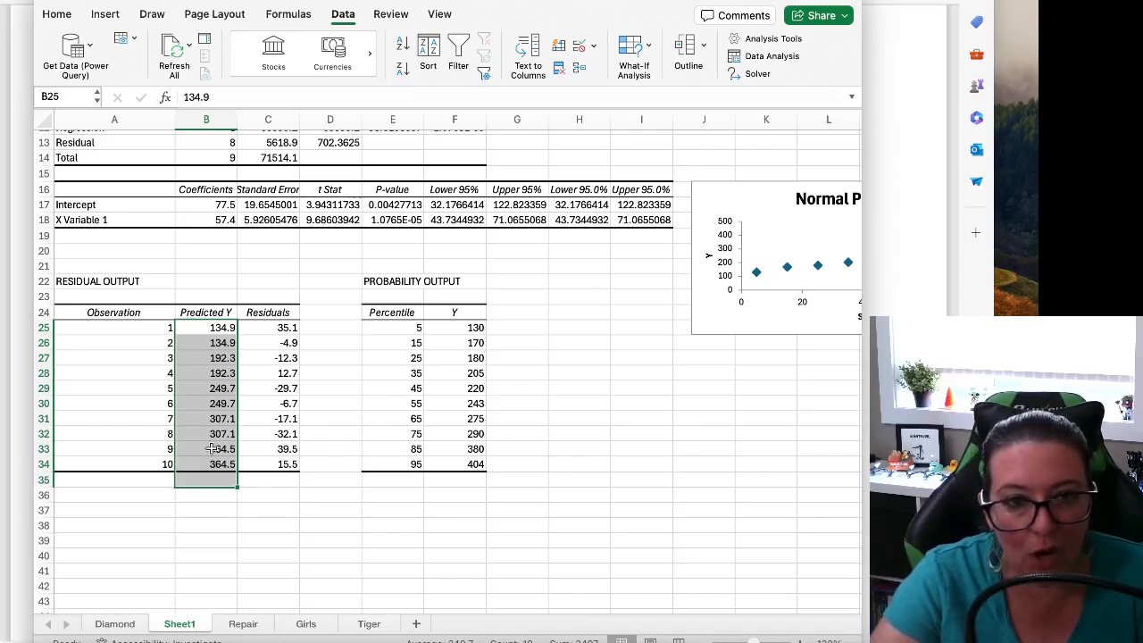
pyautogui.moveTo(261, 328); pyautogui.dragTo(284, 466)
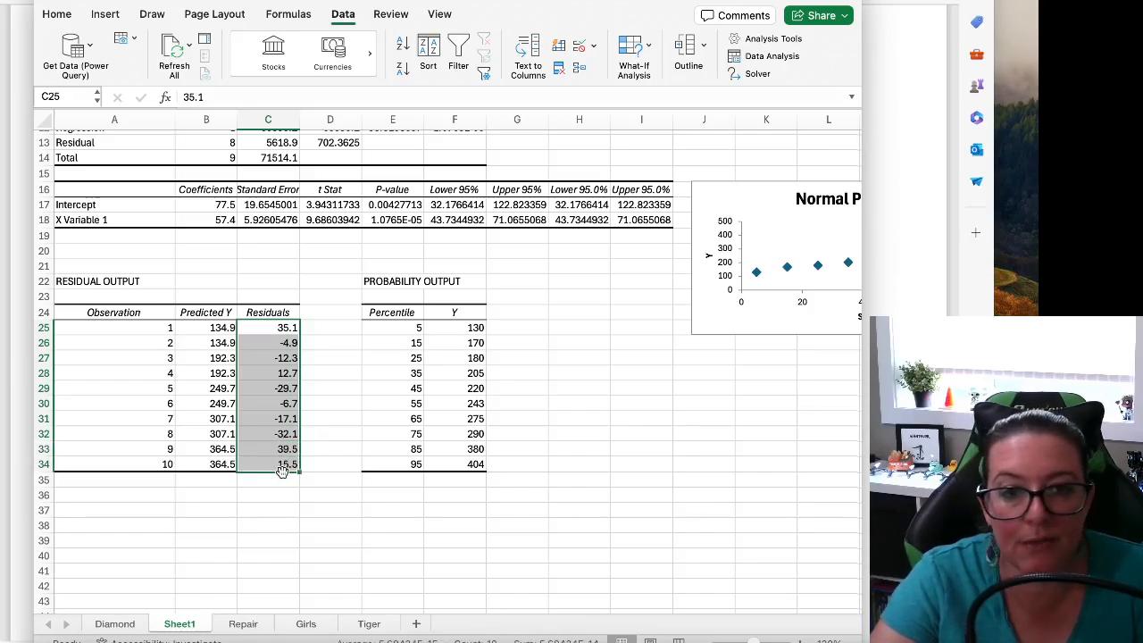
pyautogui.scroll(2, 321, 469)
pyautogui.hscroll(4, 523, 594)
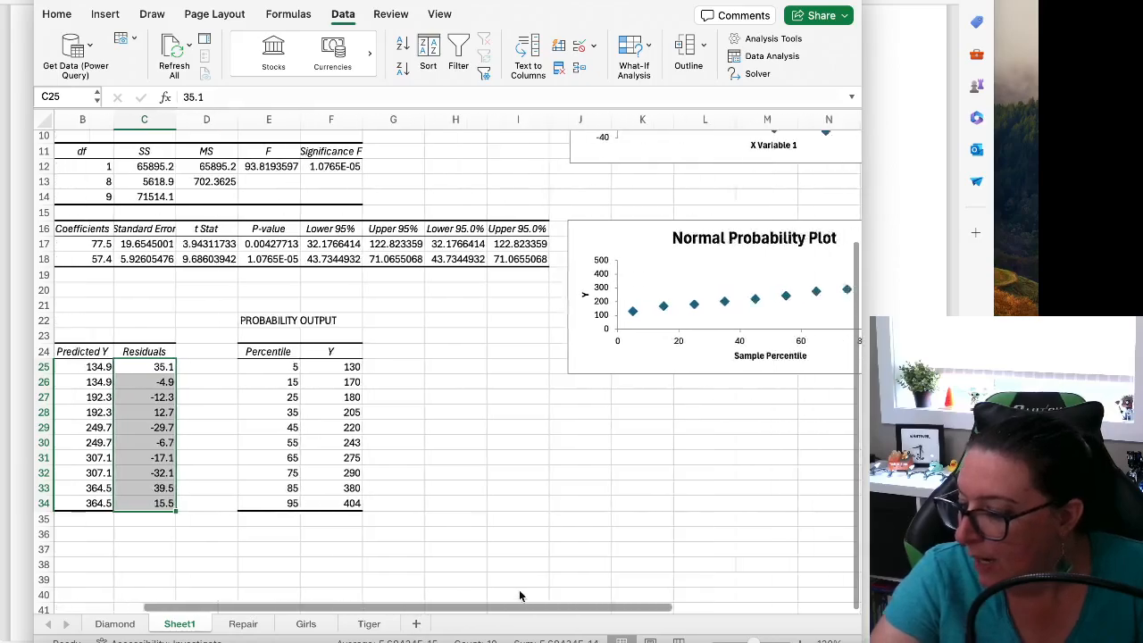
pyautogui.scroll(5, 571, 536)
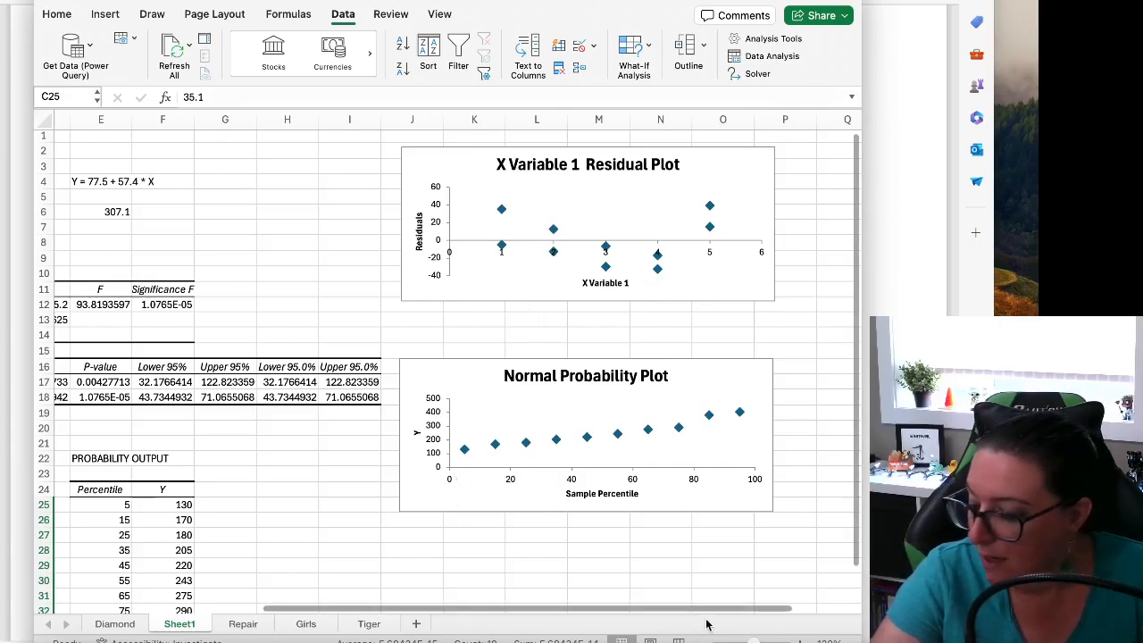
pyautogui.hscroll(-4, 532, 605)
pyautogui.moveTo(533, 605); pyautogui.dragTo(464, 595)
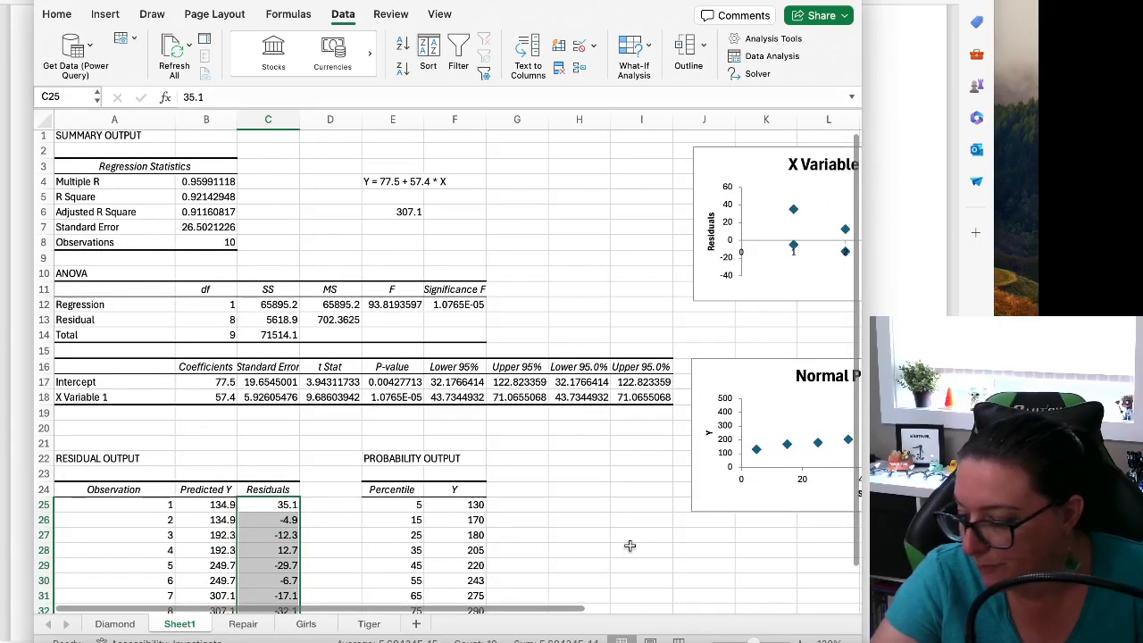
# Switch to the lecture notes document and review the regression derivations back to the residual definition and the principle of least squares
pyautogui.click(902, 459)
pyautogui.scroll(15, 657, 439)
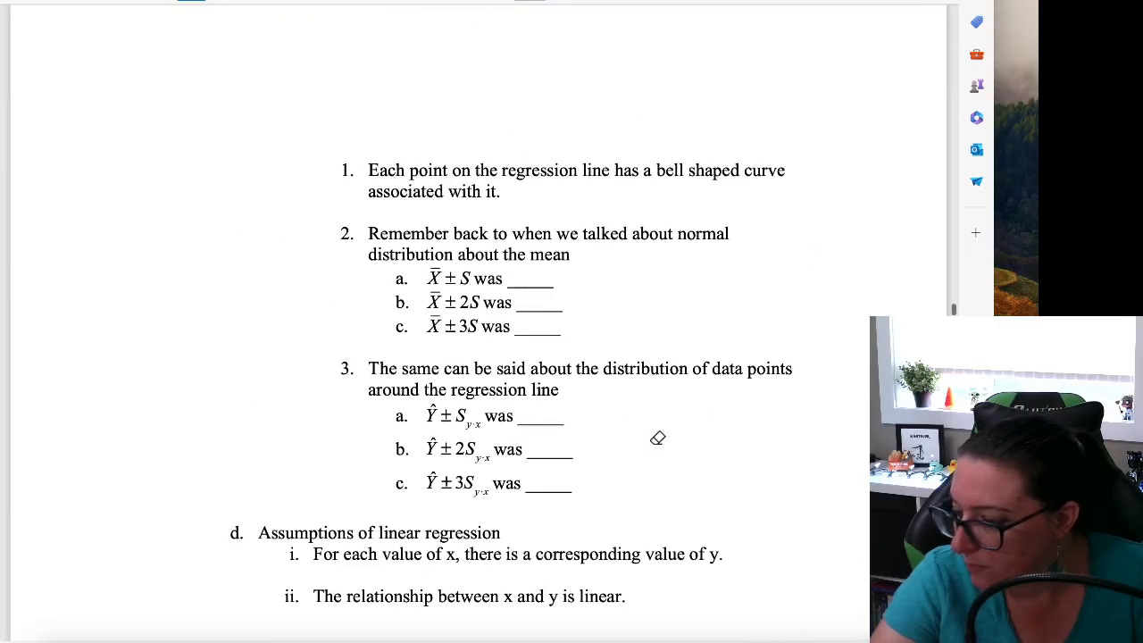
pyautogui.scroll(20, 664, 448)
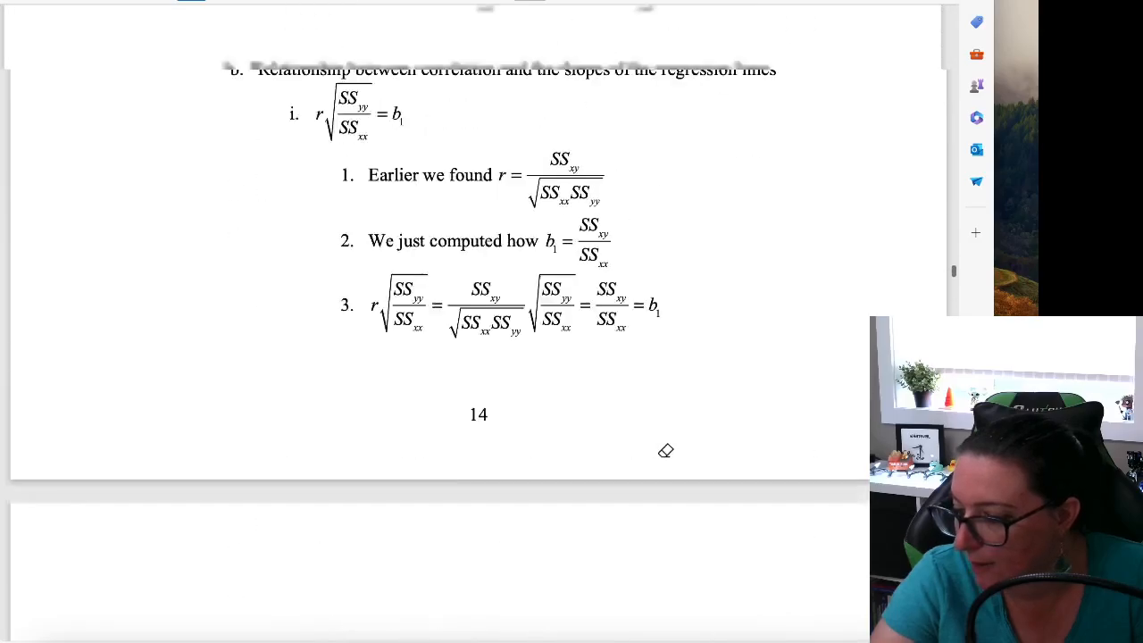
pyautogui.scroll(2, 665, 451)
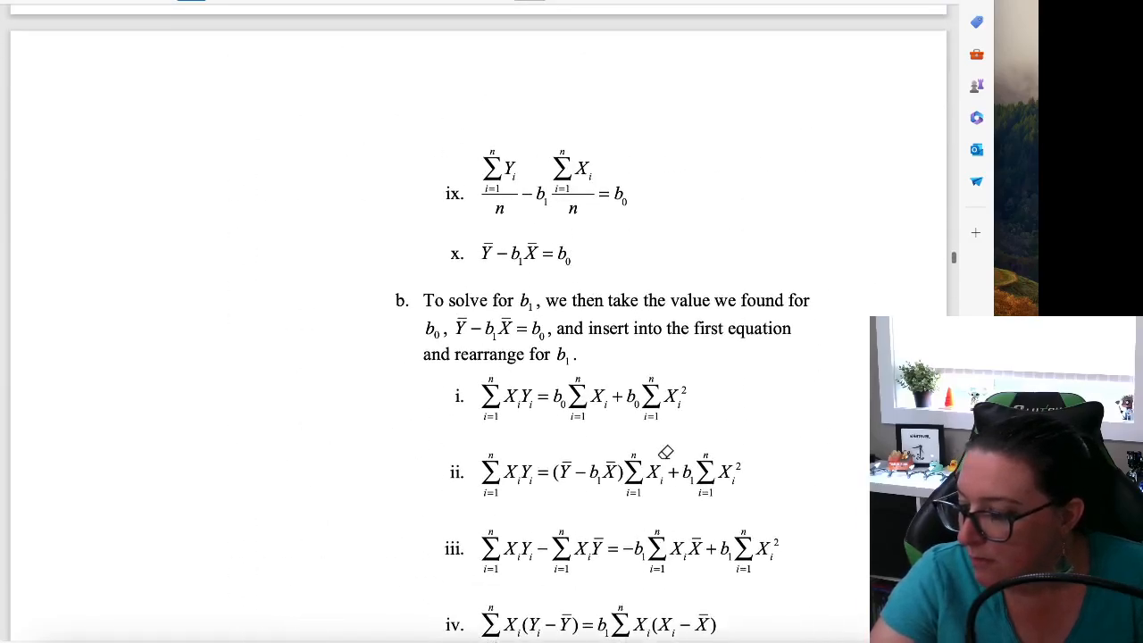
pyautogui.scroll(-6, 665, 451)
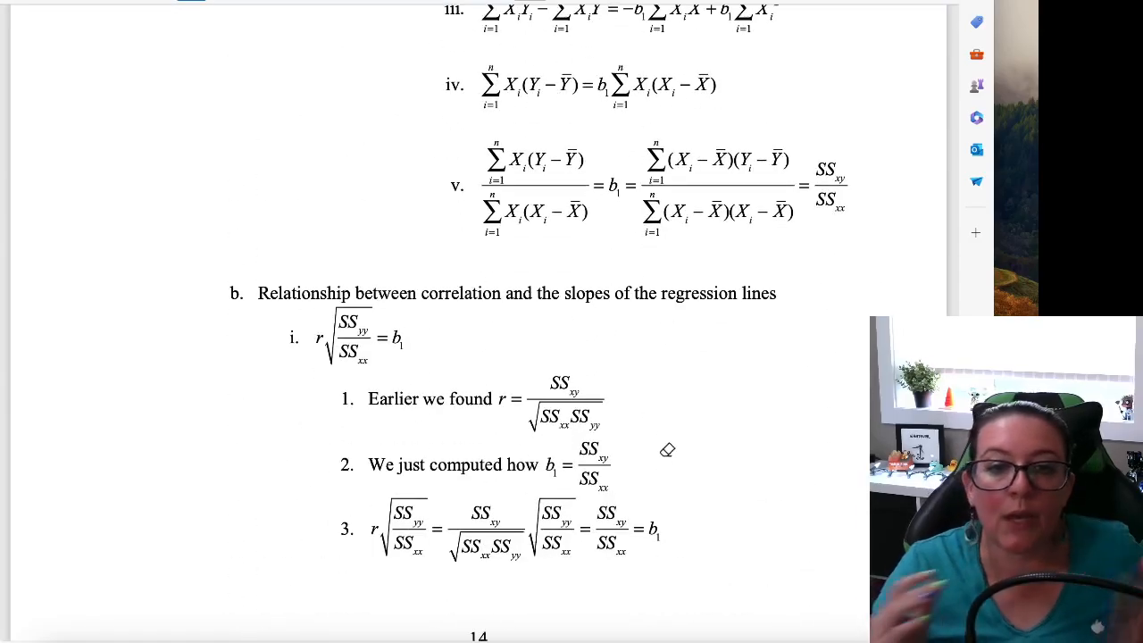
pyautogui.scroll(3, 719, 459)
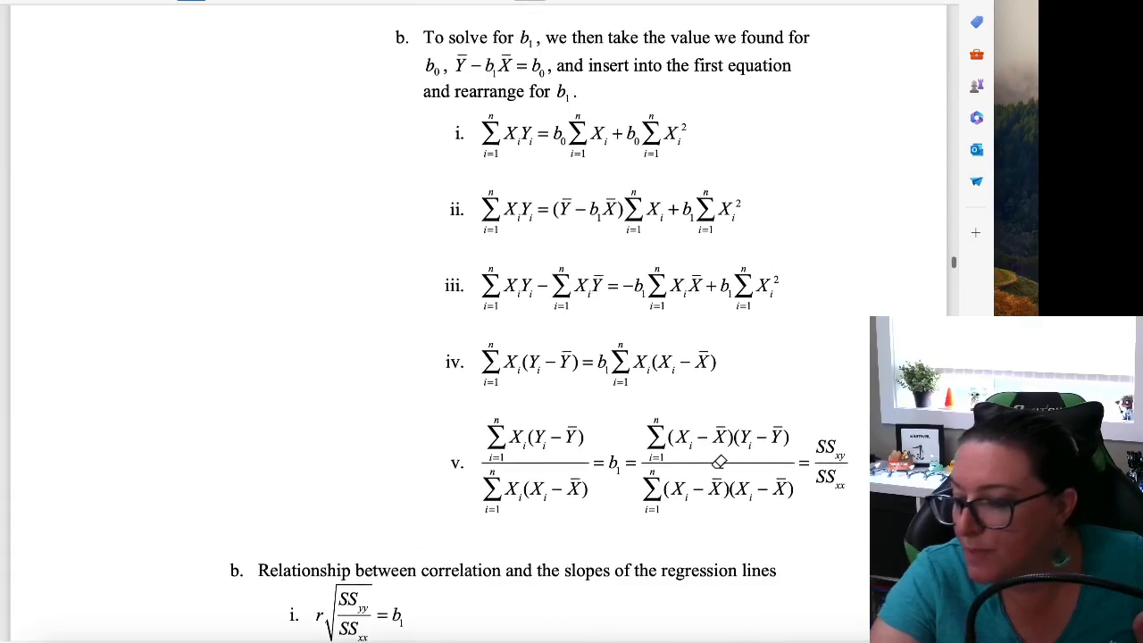
pyautogui.scroll(12, 719, 461)
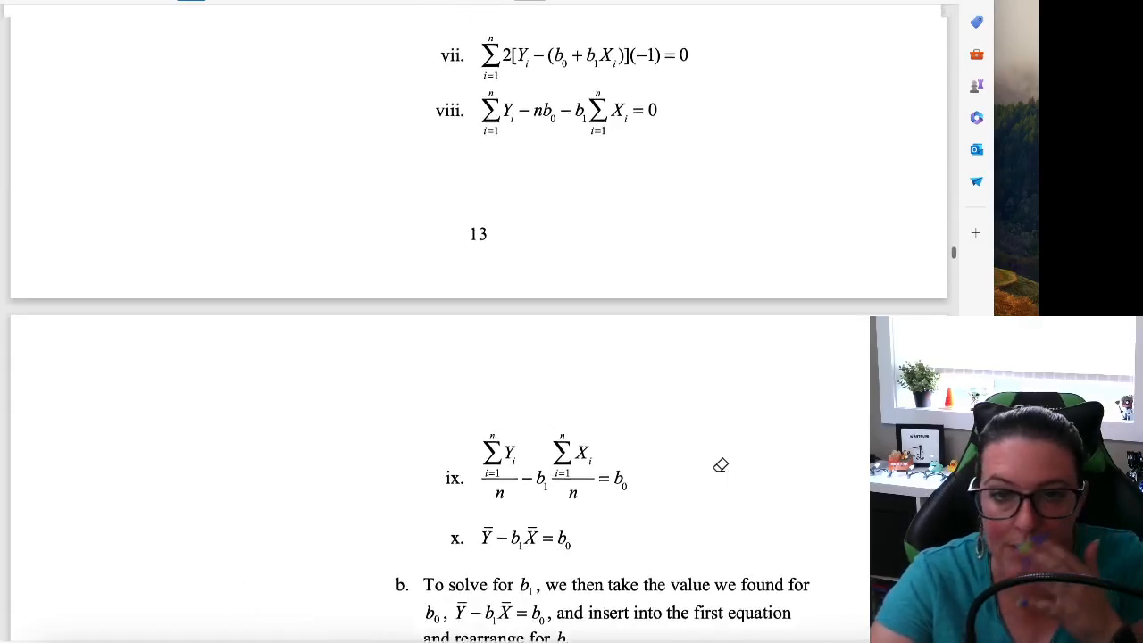
pyautogui.scroll(15, 722, 465)
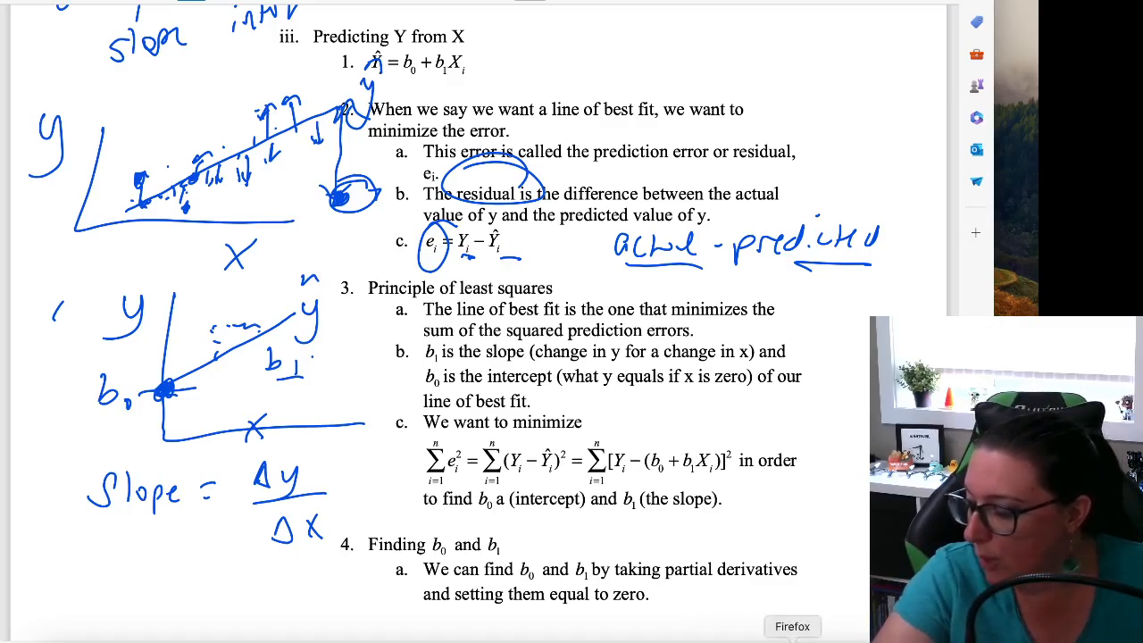
# Switch to Firefox, return to the BIA site and open the Regression notebook listed under Supplemental Materials
pyautogui.click(789, 641)
pyautogui.click(46, 19)
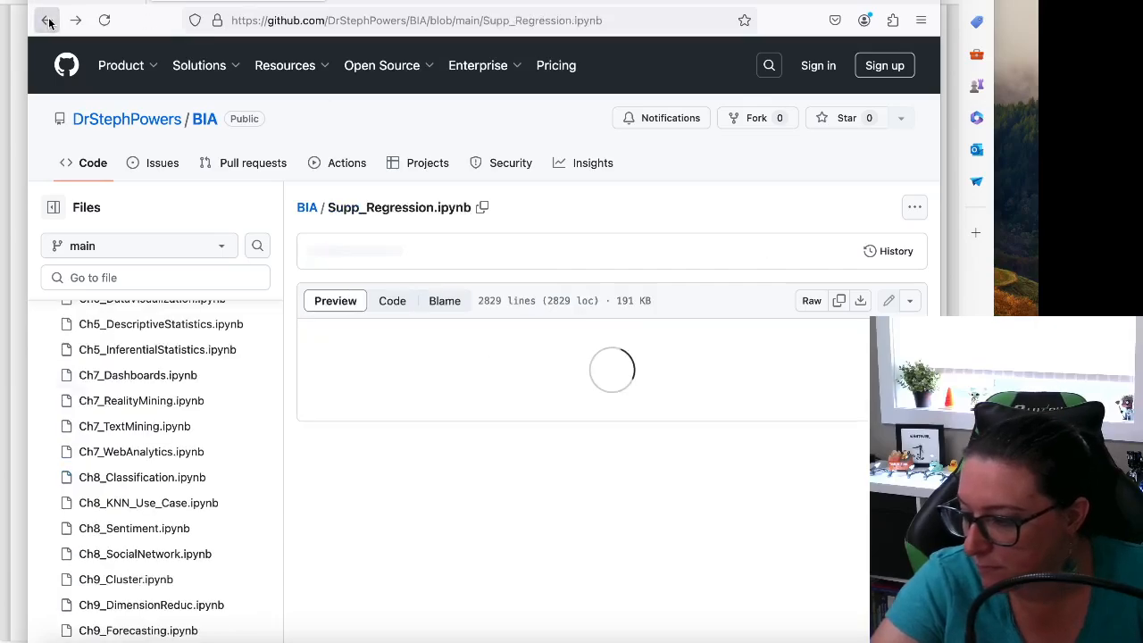
pyautogui.click(46, 19)
pyautogui.scroll(3, 371, 40)
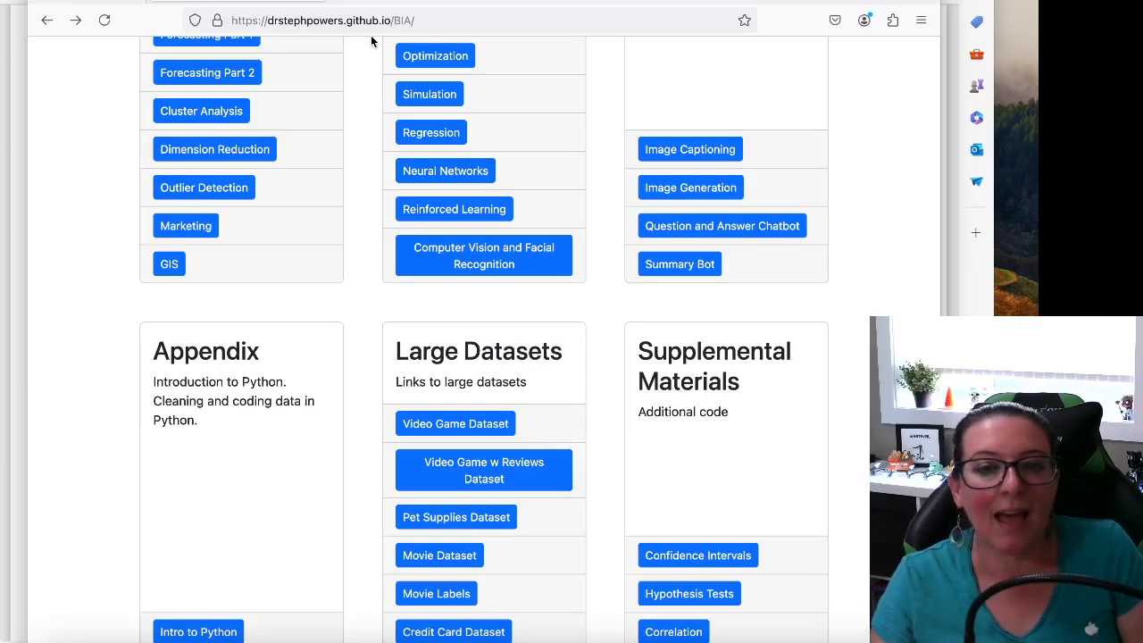
pyautogui.scroll(-3, 565, 132)
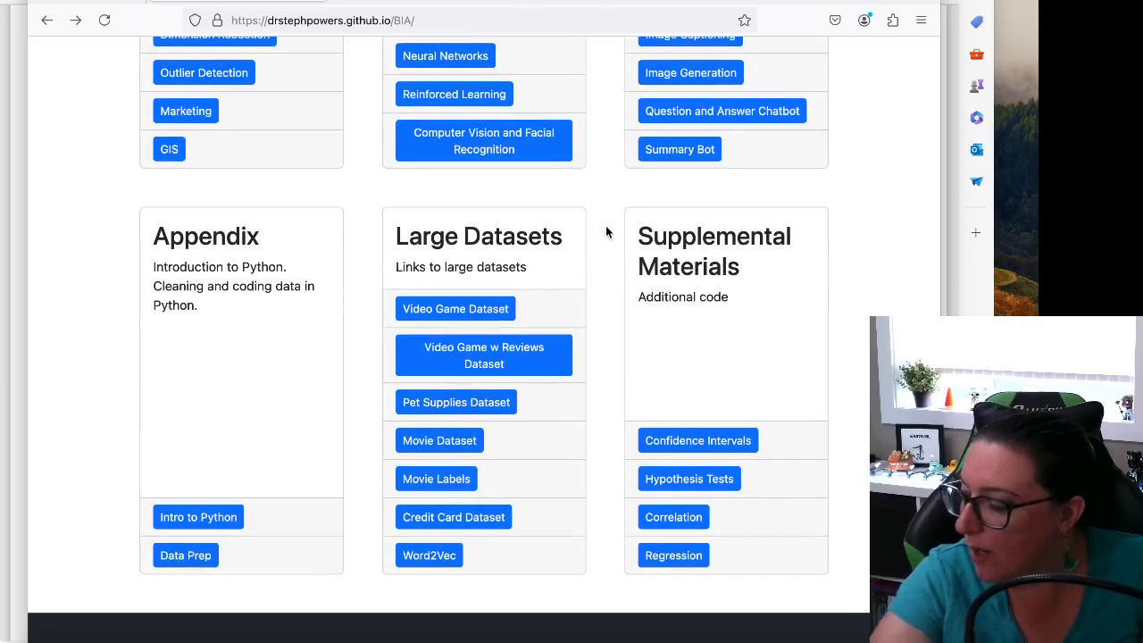
pyautogui.click(684, 560)
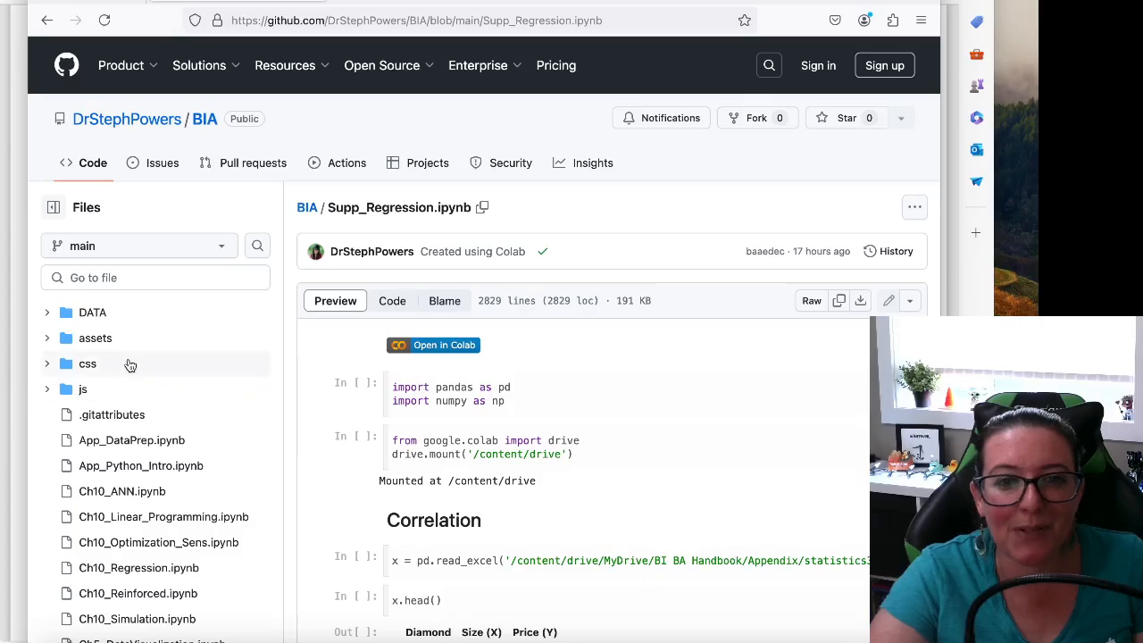
# Expand the repository's DATA folder and open the statistics3.xlsx file page
pyautogui.click(47, 312)
pyautogui.scroll(-15, 107, 384)
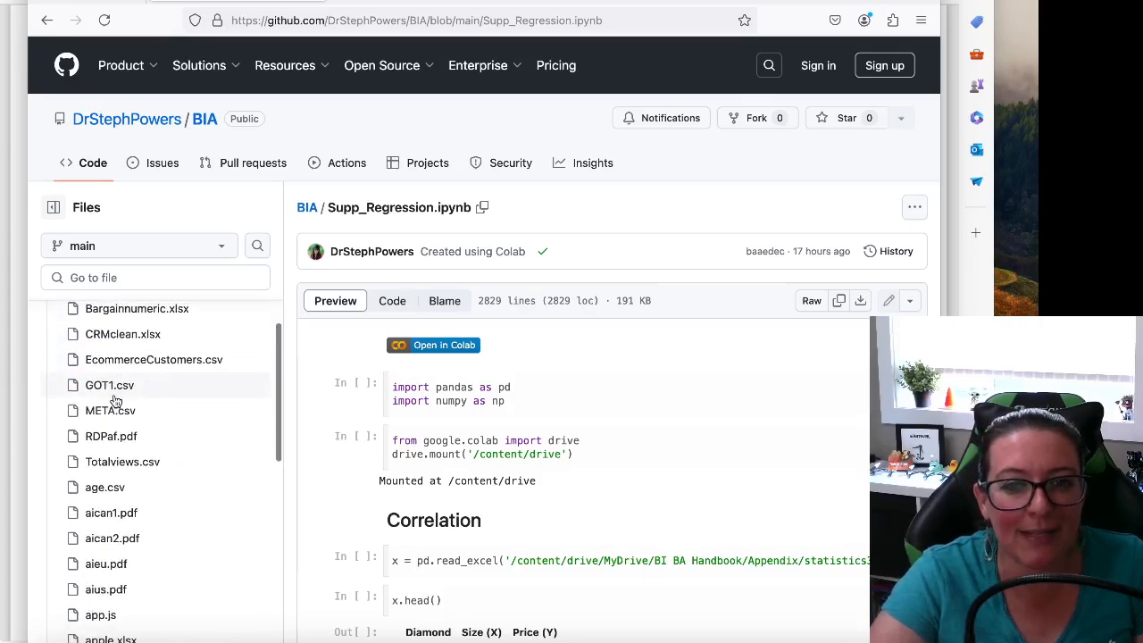
pyautogui.scroll(-5, 134, 478)
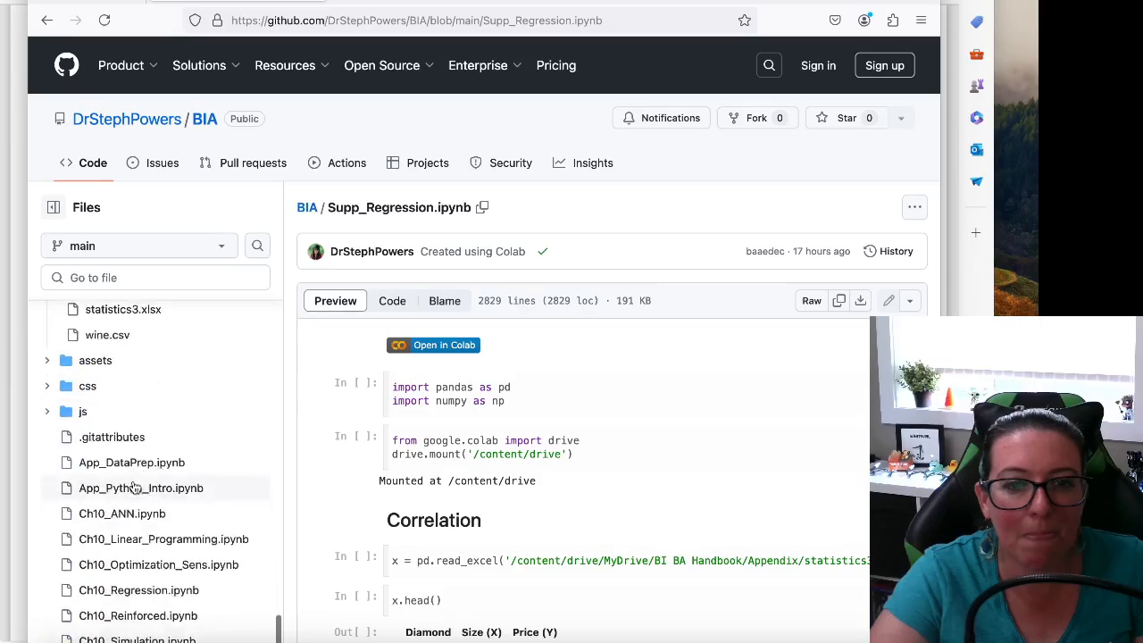
pyautogui.scroll(1, 129, 446)
pyautogui.click(139, 393)
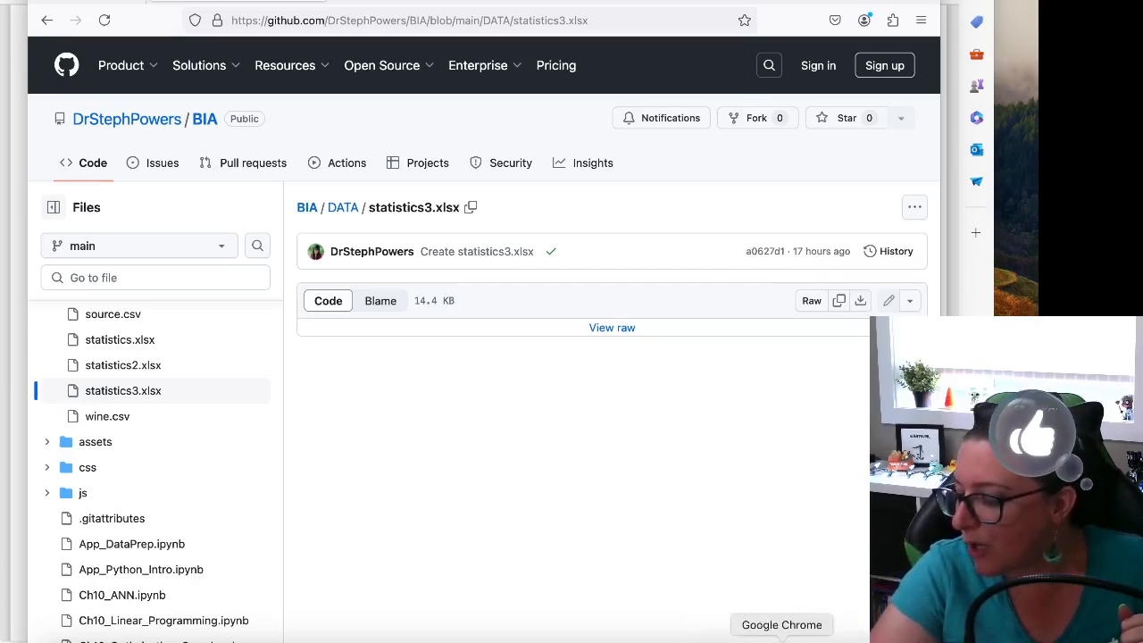
# Switch to the Supp_Regression.ipynb Colab notebook in Chrome and view the options for opening, uploading and saving notebooks
pyautogui.click(782, 638)
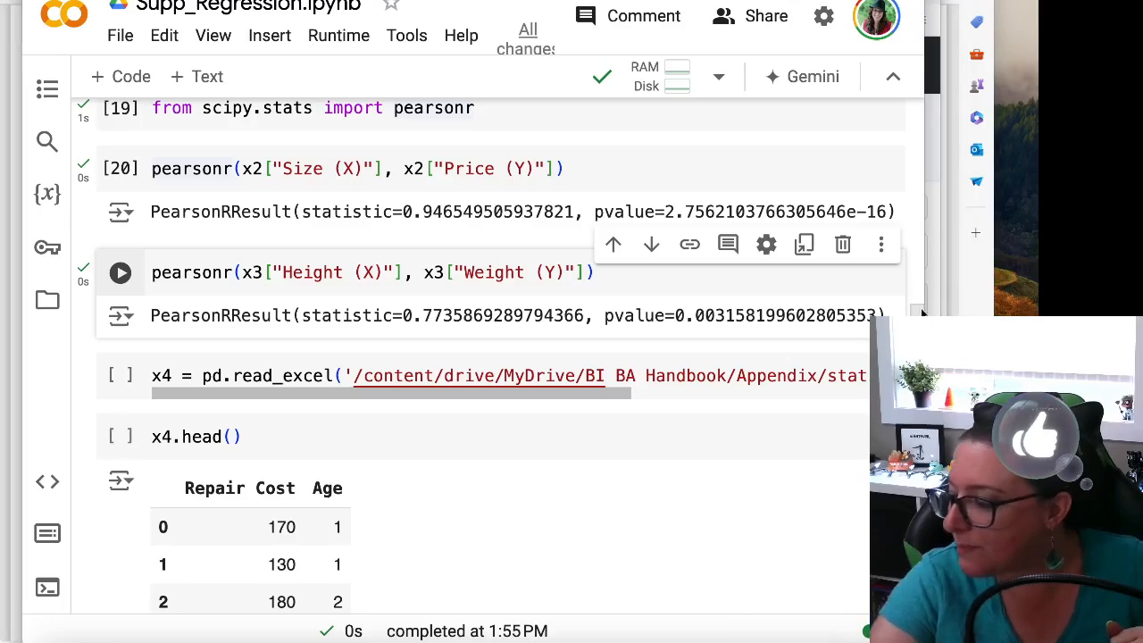
pyautogui.scroll(15, 900, 106)
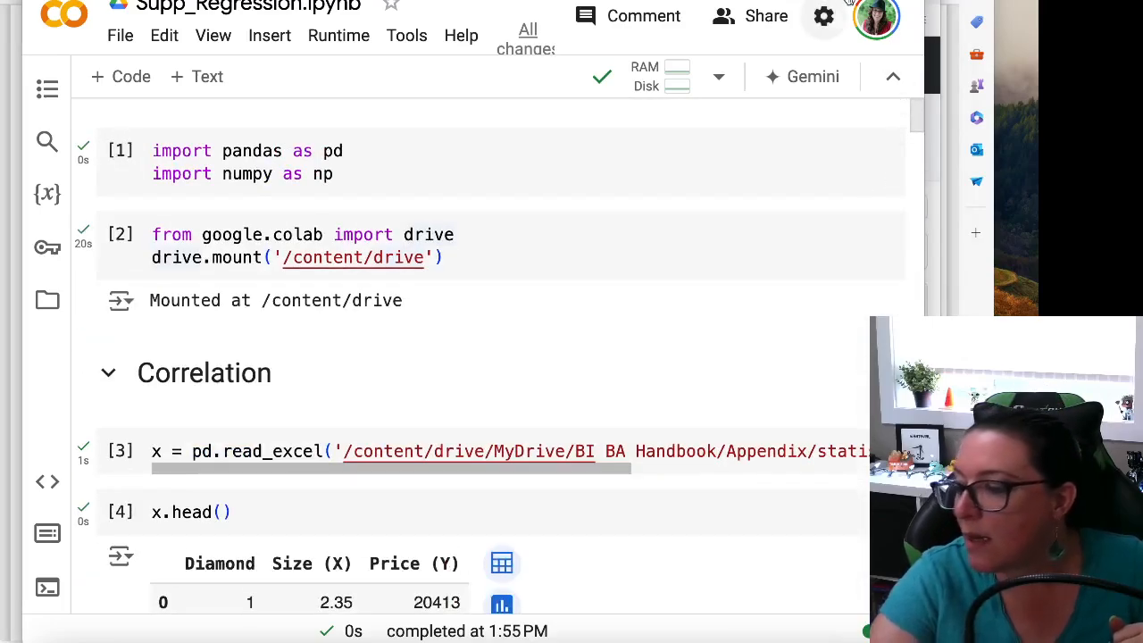
pyautogui.click(122, 35)
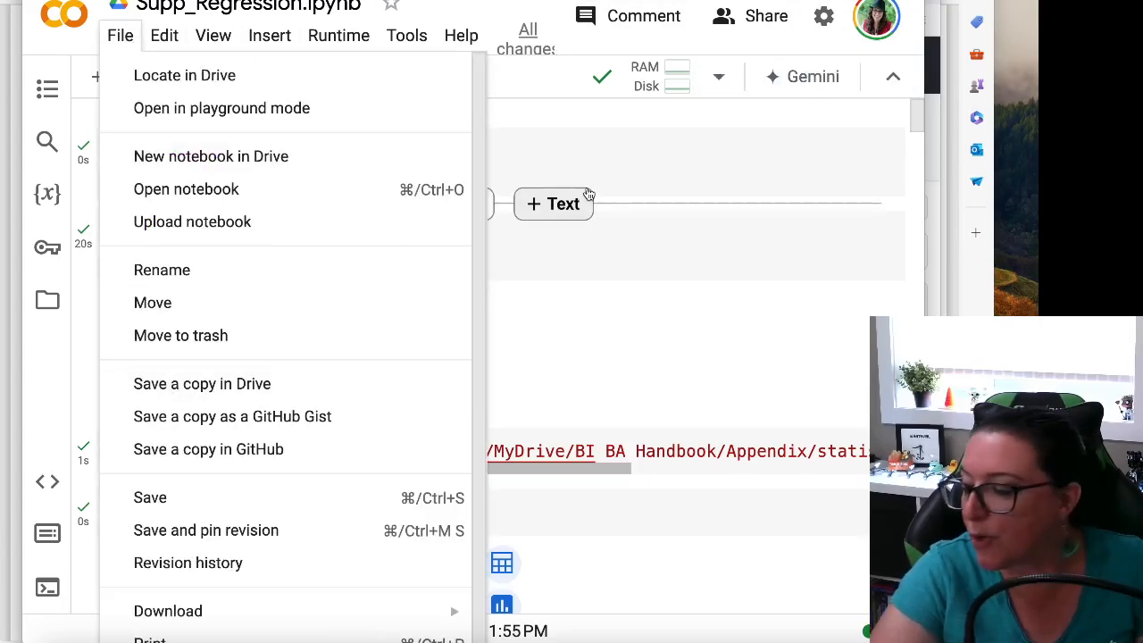
pyautogui.click(610, 137)
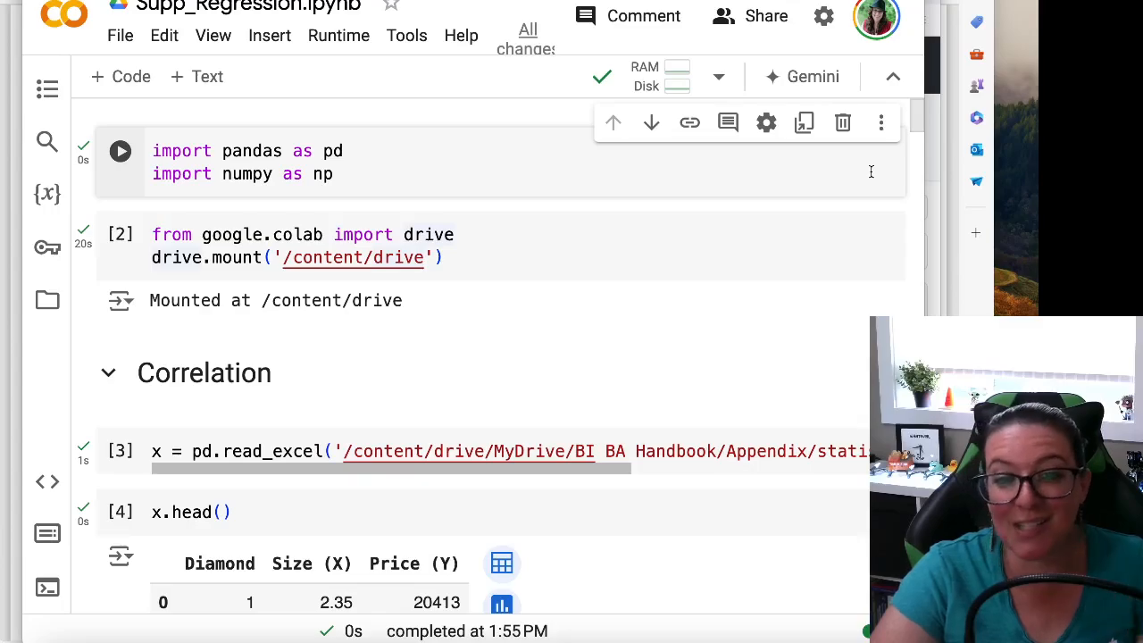
# Examine the x4 read_excel cell, including its path to statistics3.xlsx and the sheet_name "Repair" argument
pyautogui.moveTo(918, 120); pyautogui.dragTo(835, 318)
pyautogui.scroll(3, 834, 313)
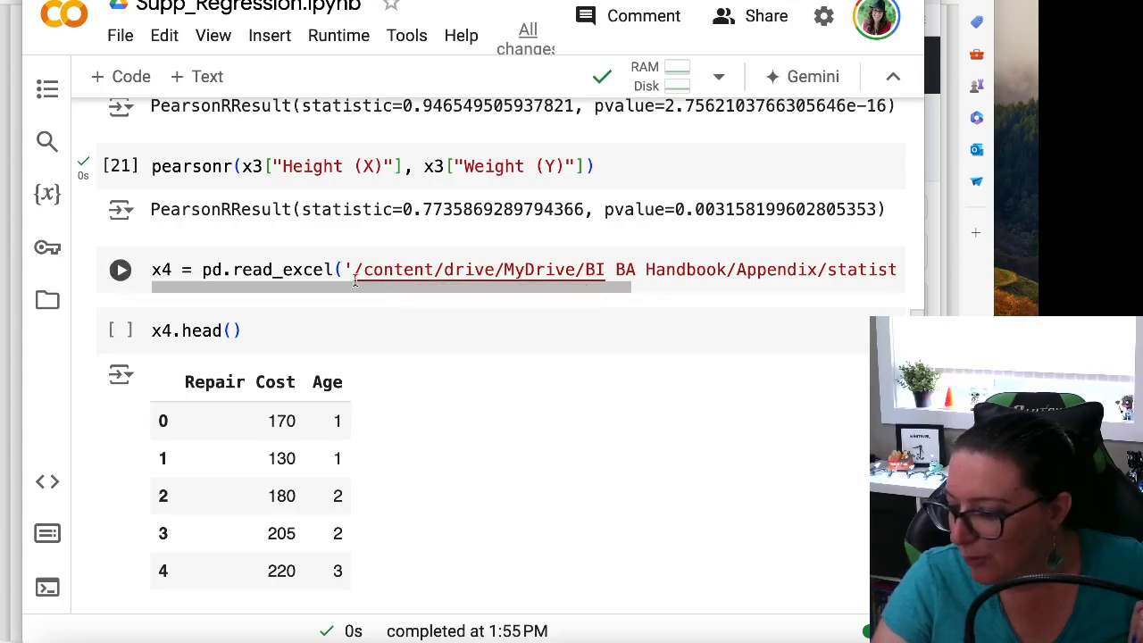
pyautogui.moveTo(350, 288); pyautogui.dragTo(553, 279)
pyautogui.moveTo(557, 270); pyautogui.dragTo(577, 270)
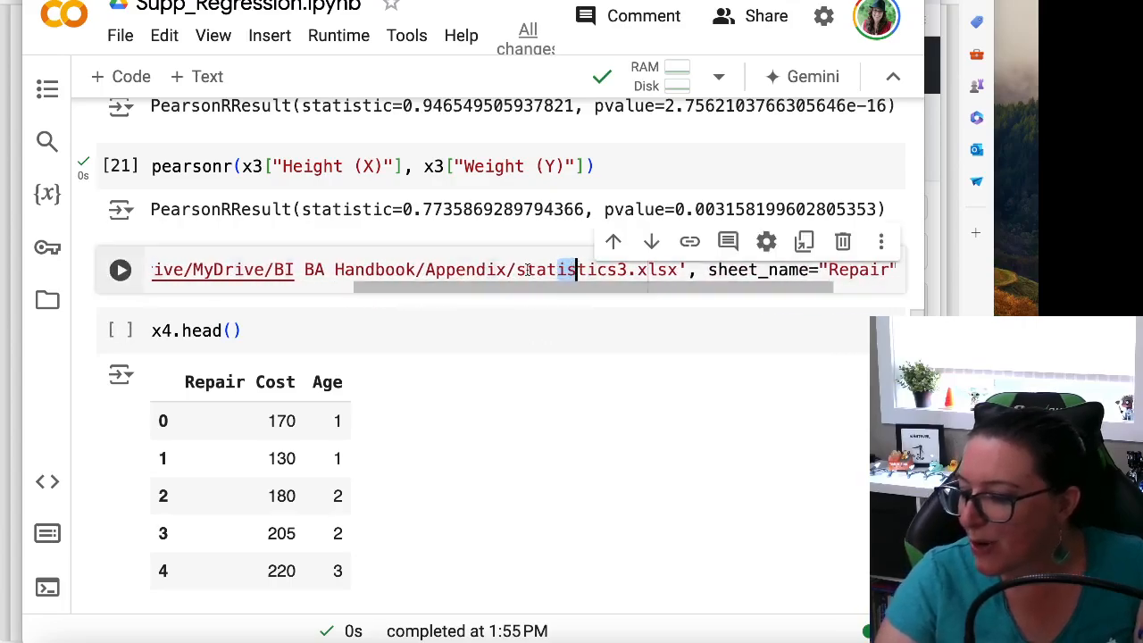
pyautogui.moveTo(384, 283); pyautogui.dragTo(448, 289)
pyautogui.scroll(1, 639, 415)
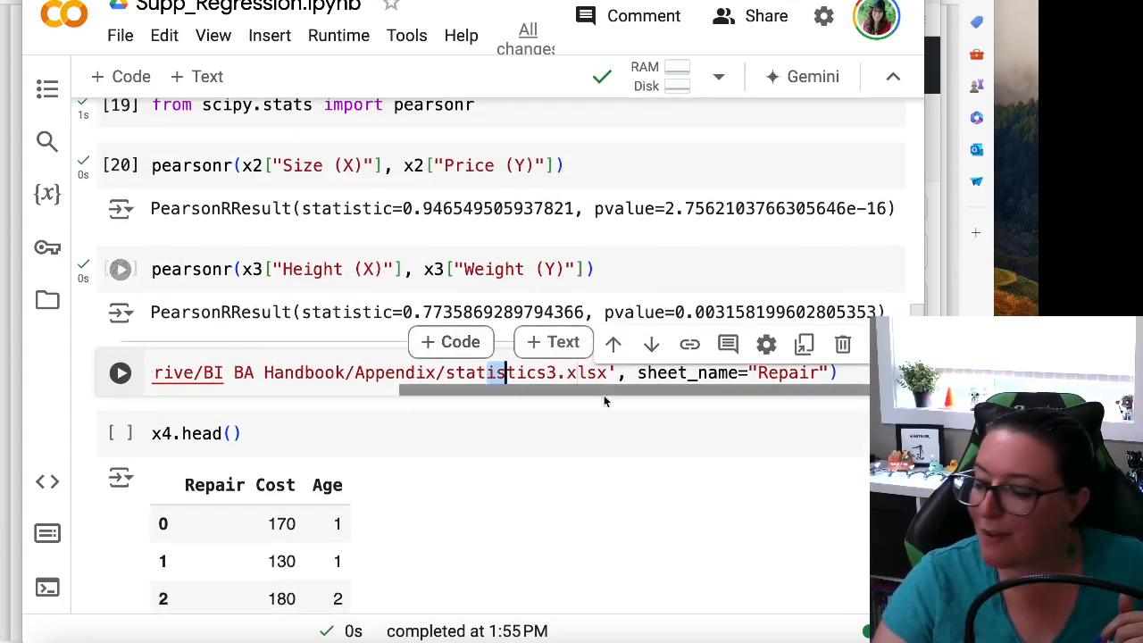
pyautogui.click(554, 440)
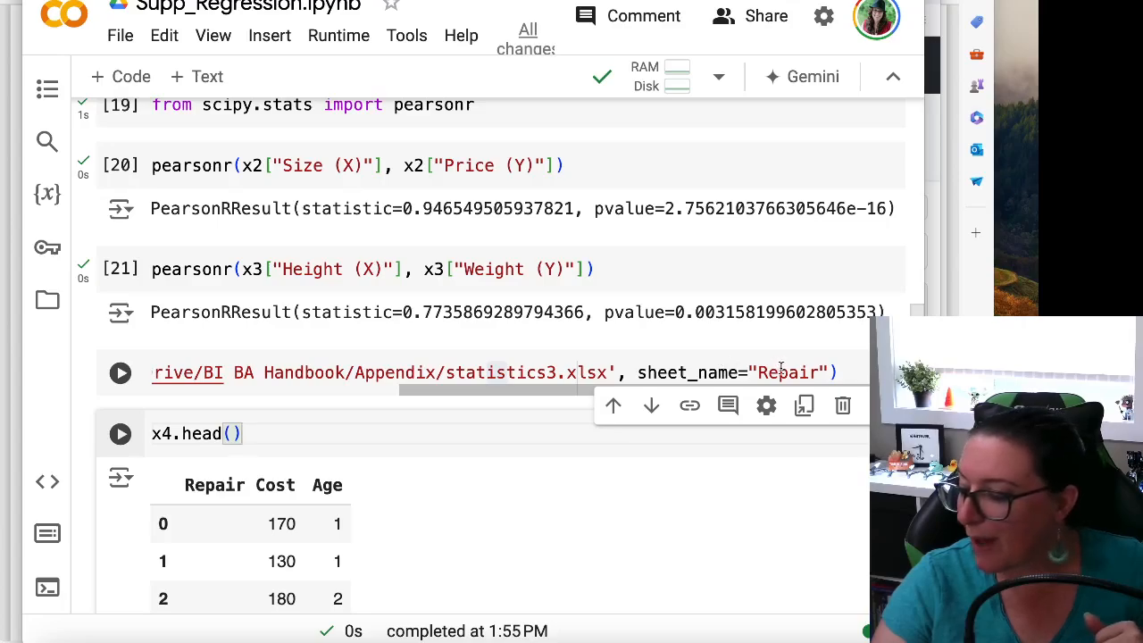
pyautogui.moveTo(507, 389); pyautogui.dragTo(445, 379)
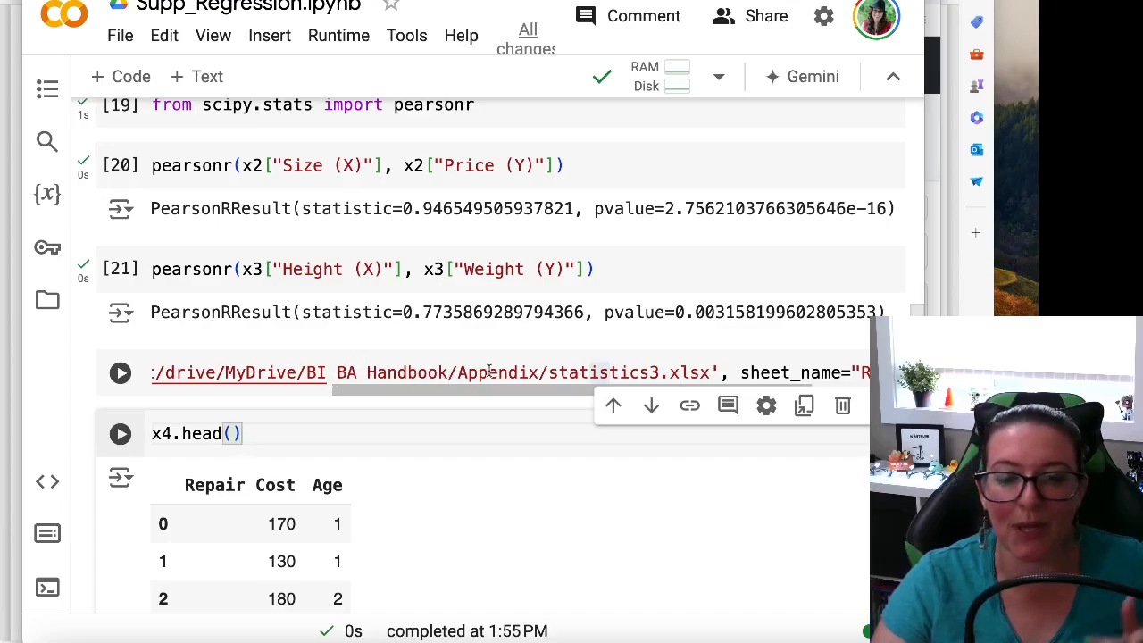
pyautogui.moveTo(465, 388); pyautogui.dragTo(164, 387)
pyautogui.click(256, 375)
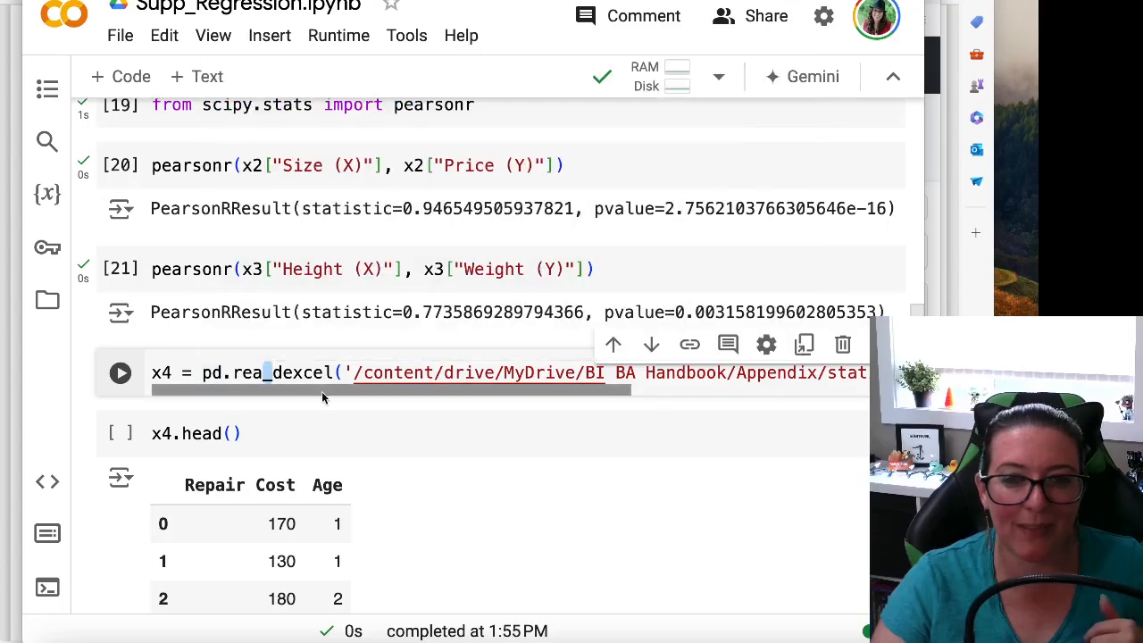
pyautogui.hscroll(3, 342, 384)
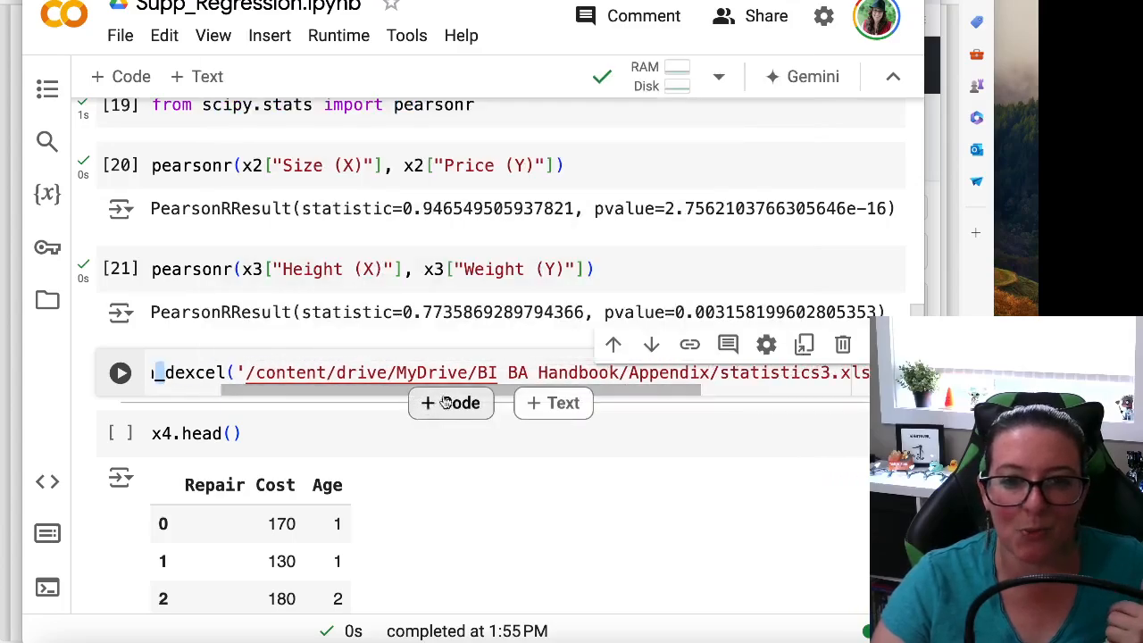
# Try to run the x4 cell that reads the "Repair" sheet of statistics3.xlsx from the BI BA Handbook/Appendix Drive folder
pyautogui.hscroll(3, 402, 401)
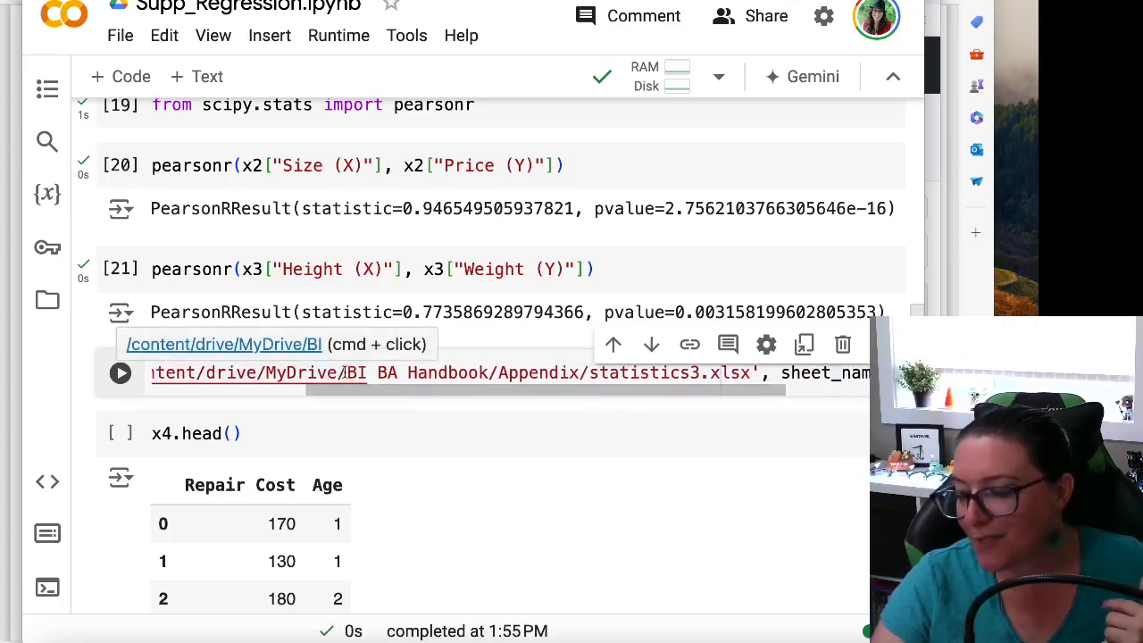
pyautogui.moveTo(348, 373); pyautogui.dragTo(476, 372)
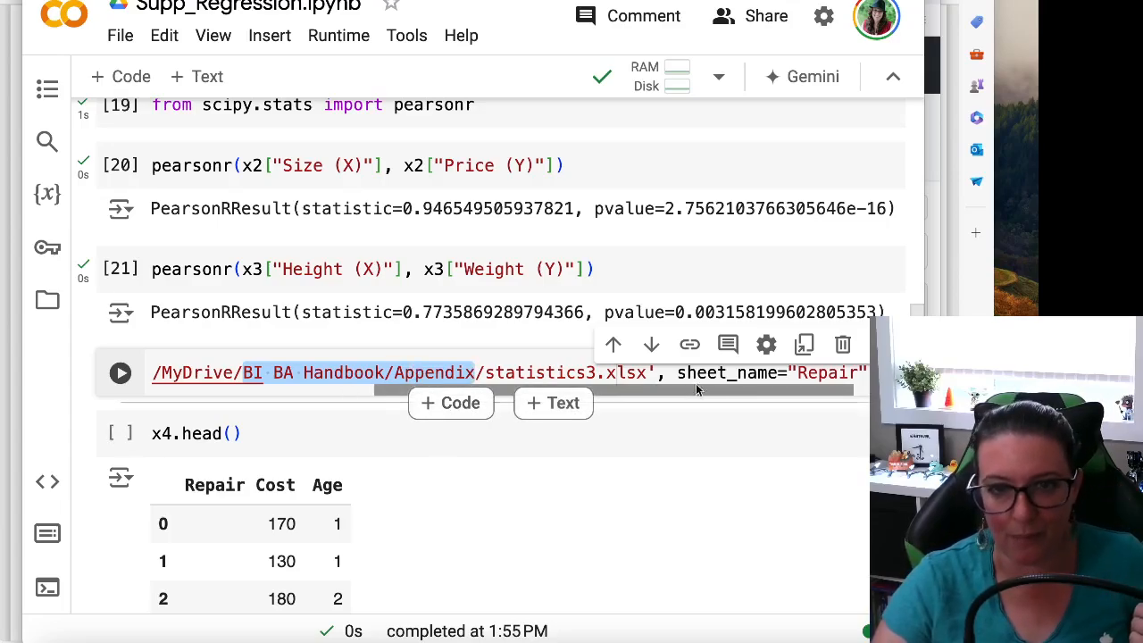
pyautogui.moveTo(763, 387); pyautogui.dragTo(503, 384)
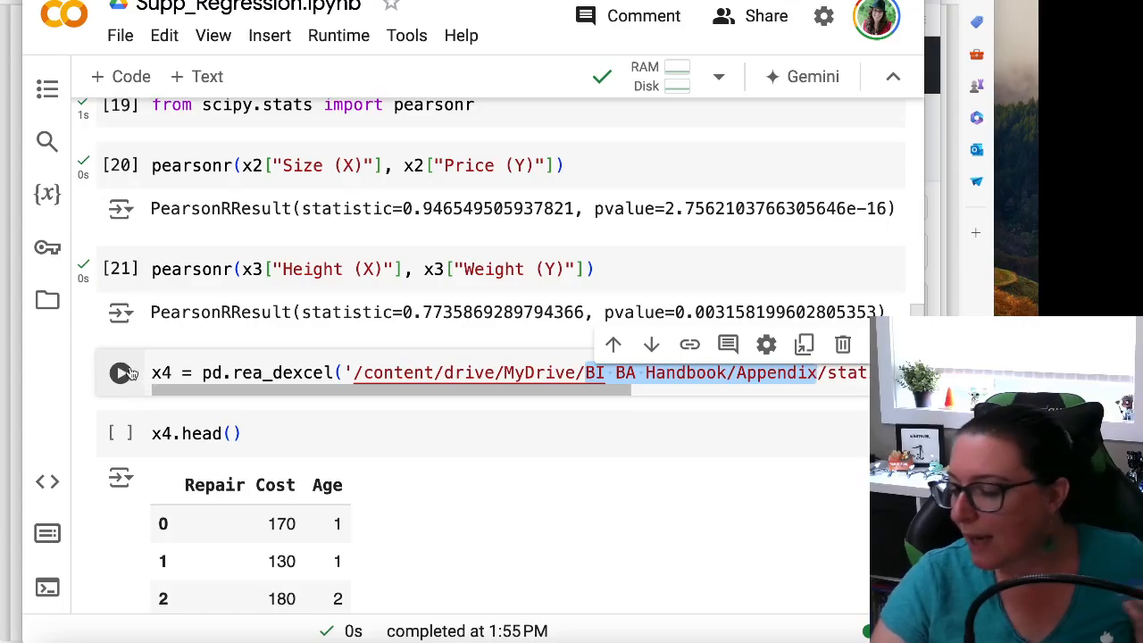
pyautogui.scroll(1, 171, 380)
pyautogui.scroll(-1, 174, 382)
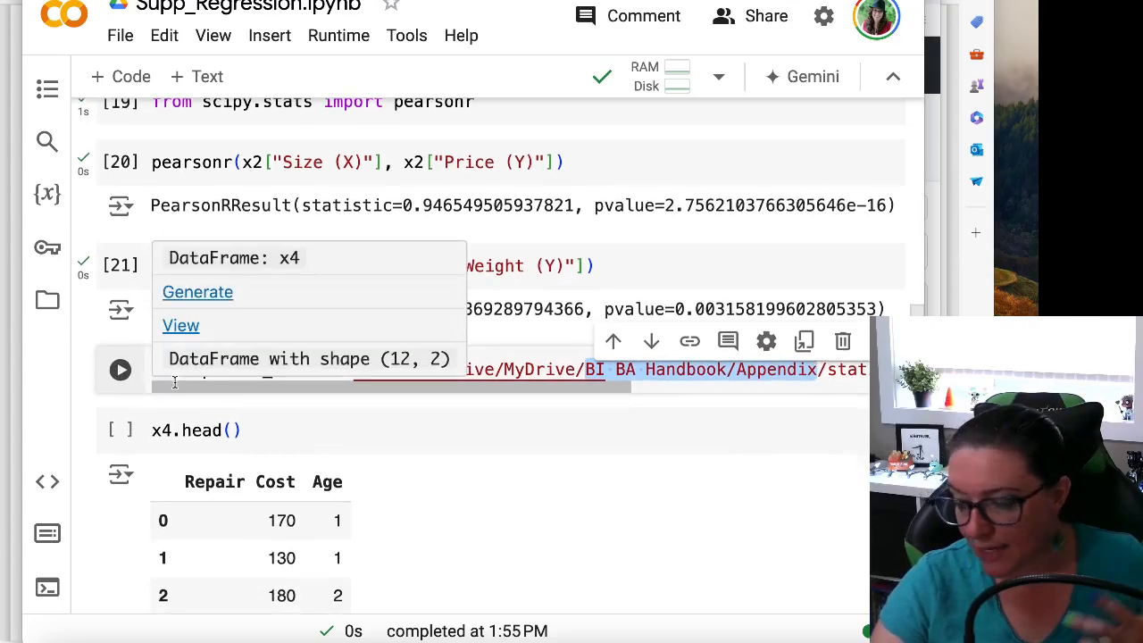
pyautogui.moveTo(173, 374); pyautogui.dragTo(148, 373)
pyautogui.hotkey('ctrl', 'Return')
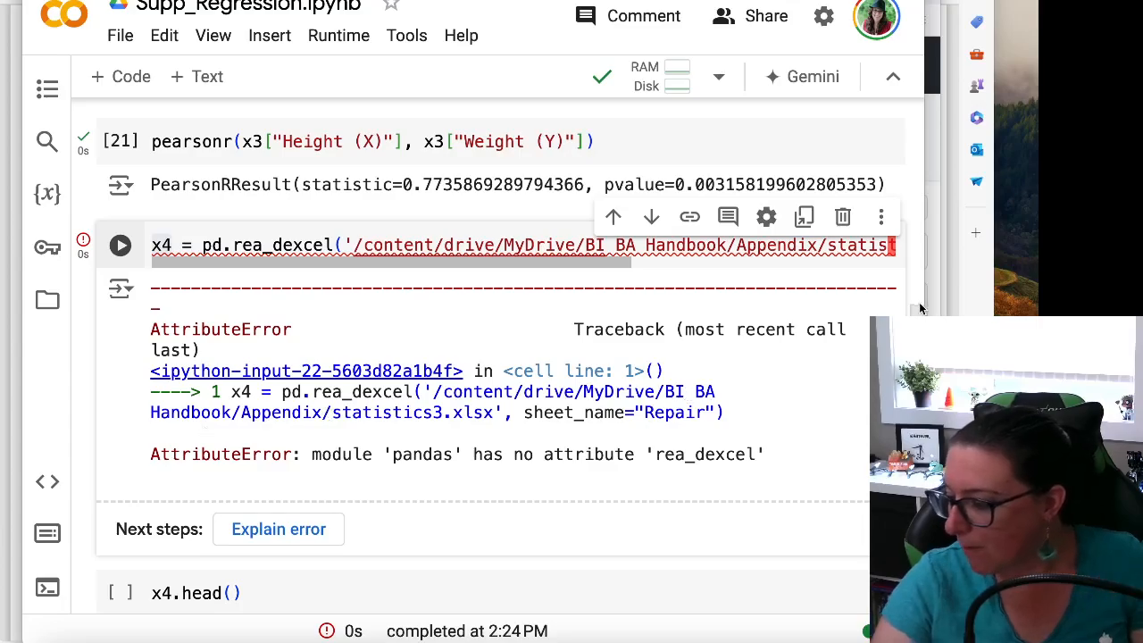
# Rerun the pandas and numpy import cell and the Google Drive mount cell at the start of the notebook
pyautogui.scroll(15, 912, 300)
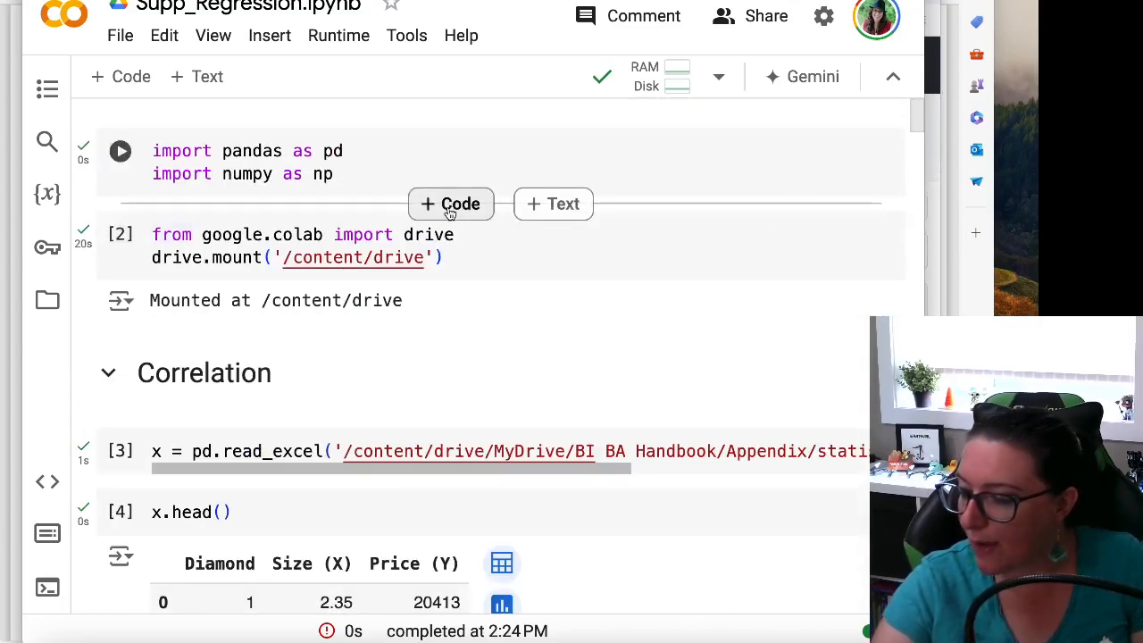
pyautogui.click(121, 152)
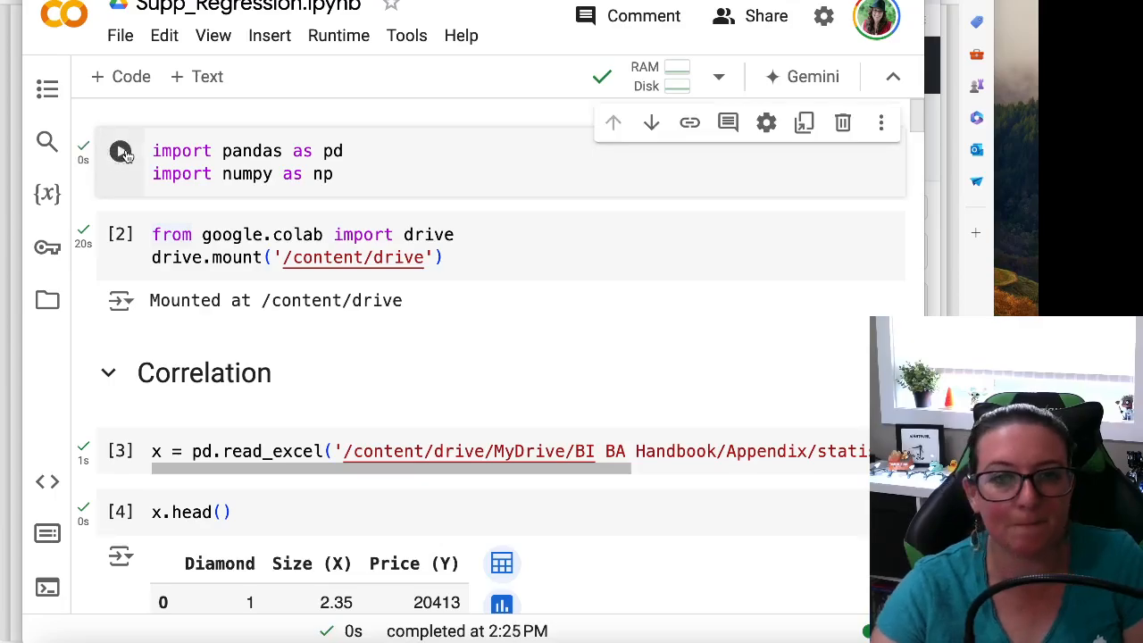
pyautogui.click(119, 235)
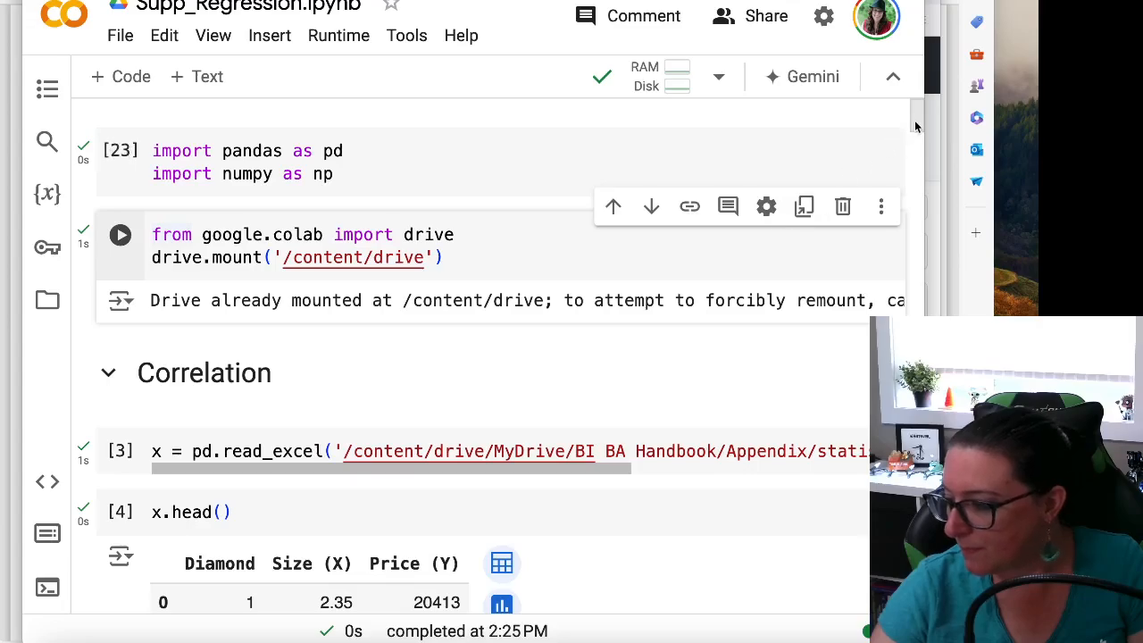
# Correct the misspelled function in the x4 cell to read_excel, and run that cell and the x4.head() cell
pyautogui.moveTo(915, 126); pyautogui.dragTo(915, 399)
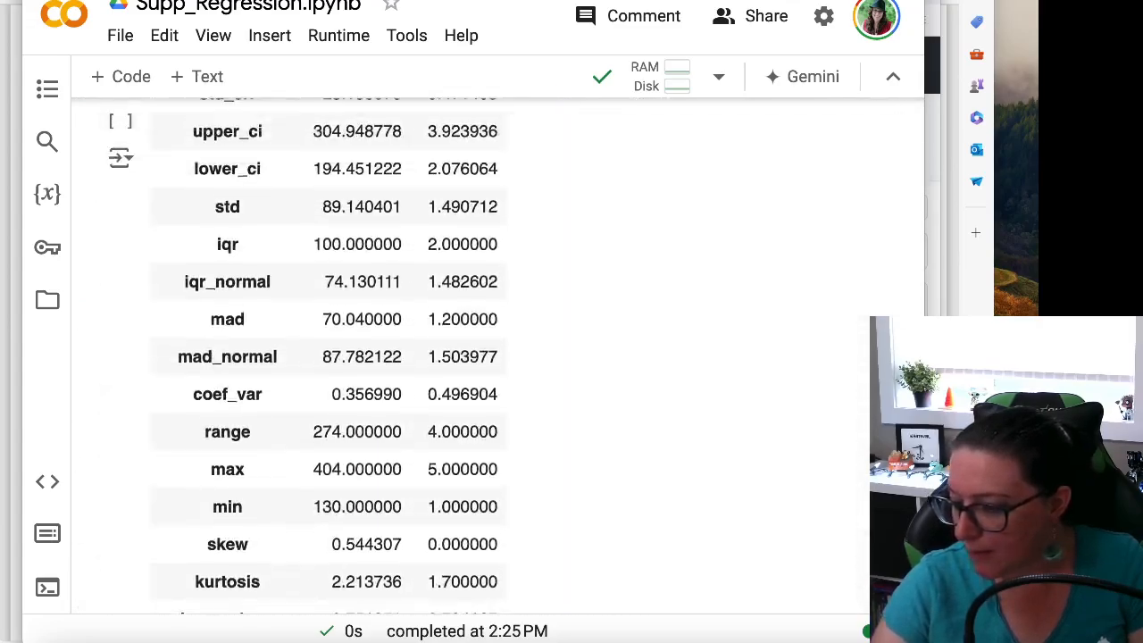
pyautogui.scroll(10, 578, 370)
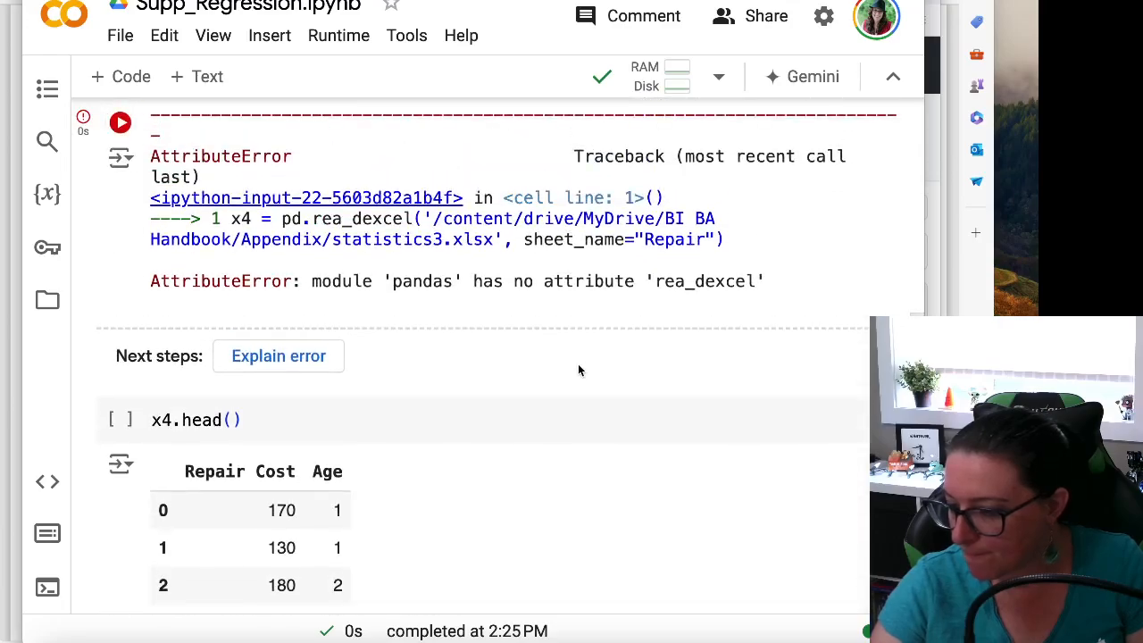
pyautogui.scroll(3, 578, 371)
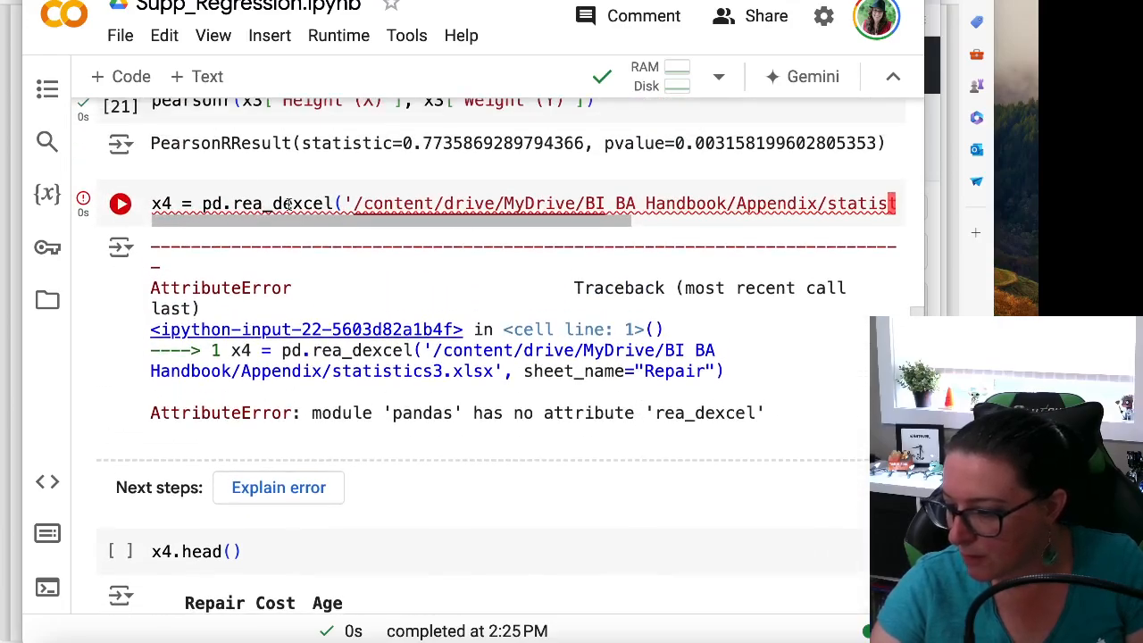
pyautogui.click(264, 203)
pyautogui.write('d')
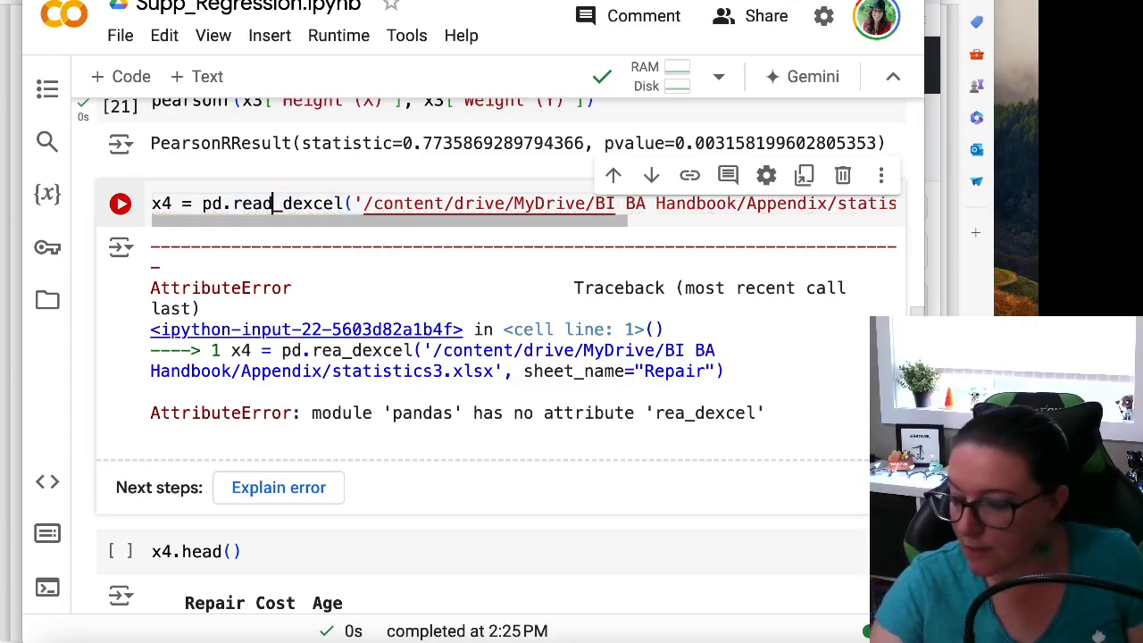
pyautogui.click(288, 198)
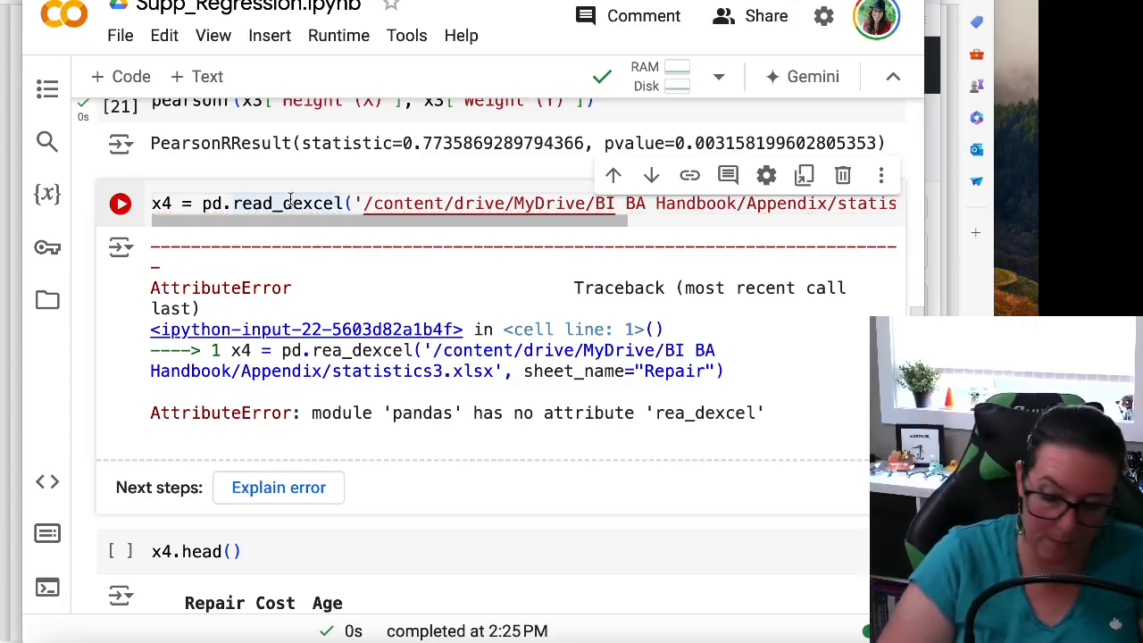
pyautogui.press('BackSpace')
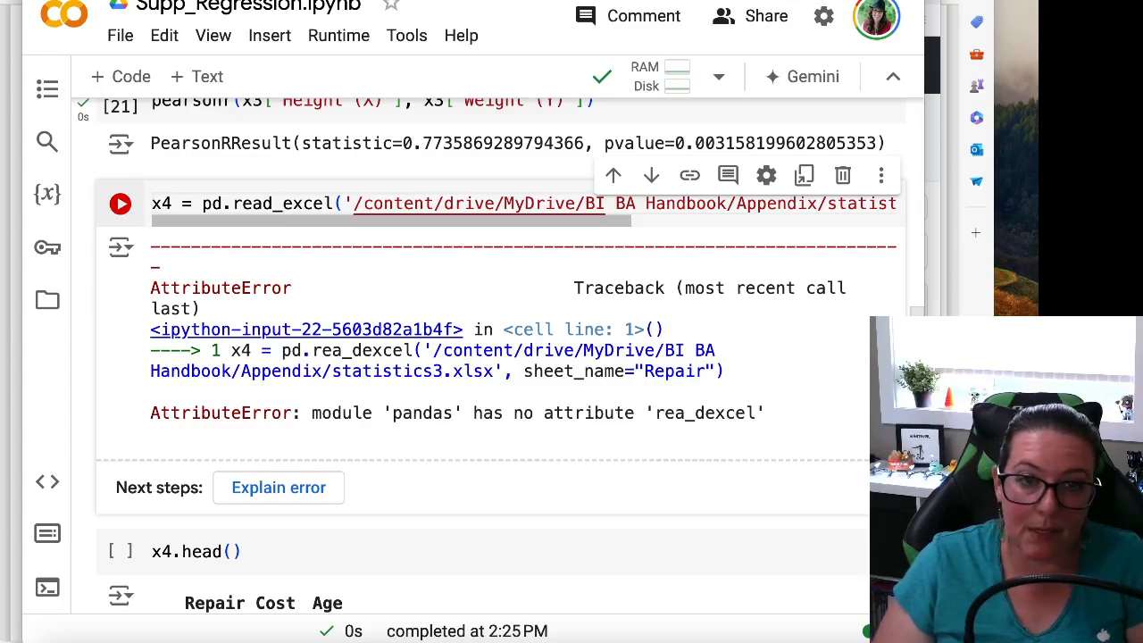
pyautogui.press('Left')
pyautogui.press('Left')
pyautogui.press('Left')
pyautogui.press('Left')
pyautogui.press('Left')
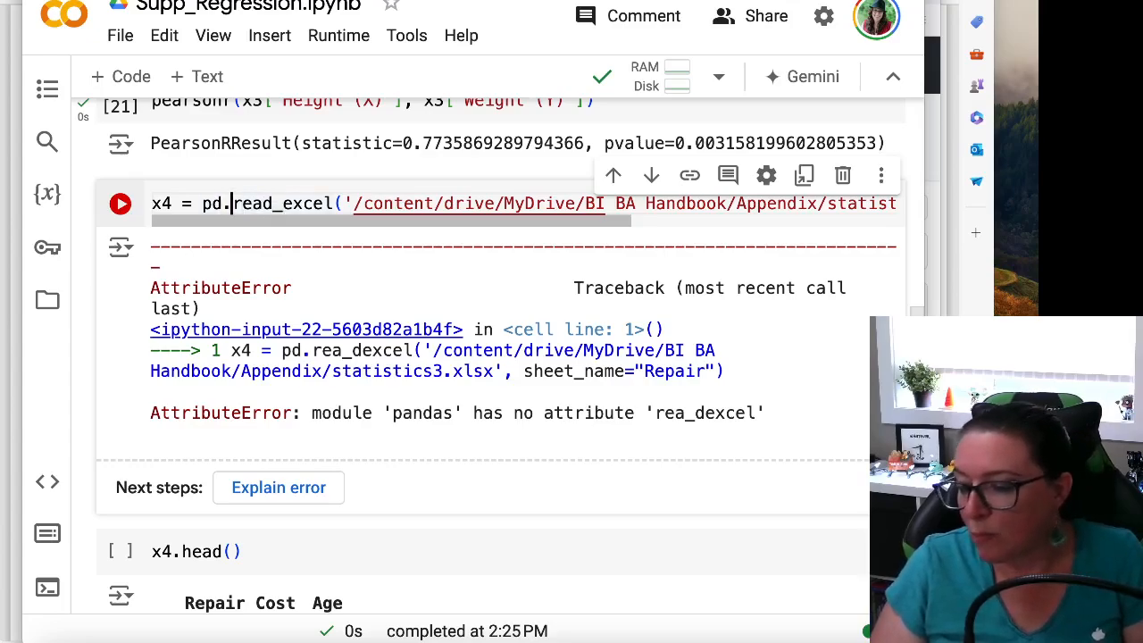
pyautogui.press('Right')
pyautogui.click(121, 204)
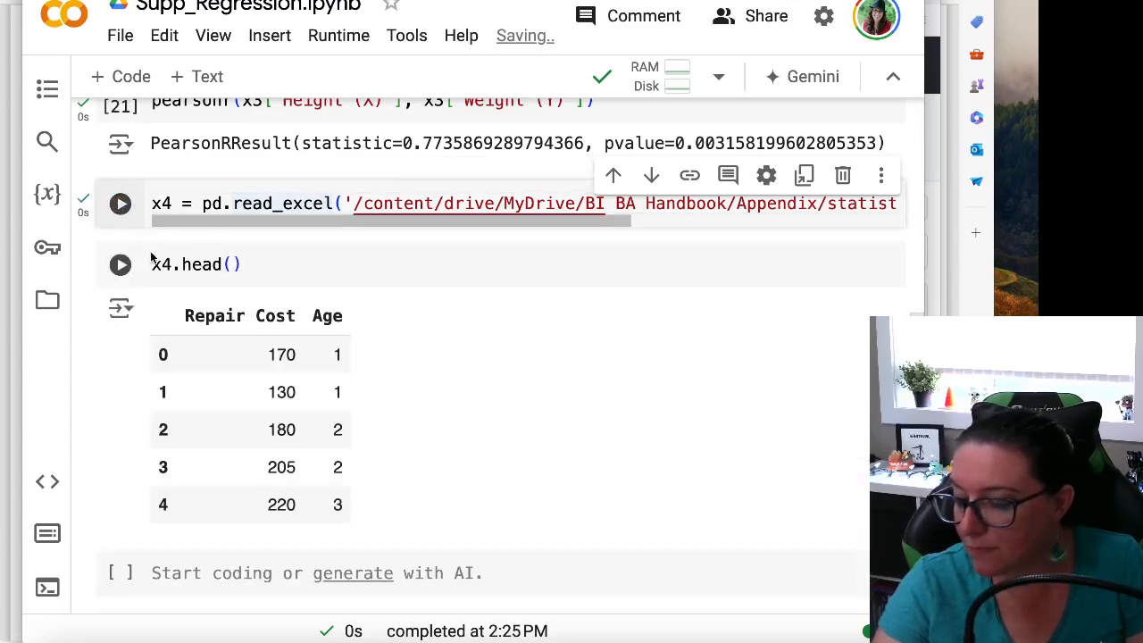
pyautogui.click(125, 268)
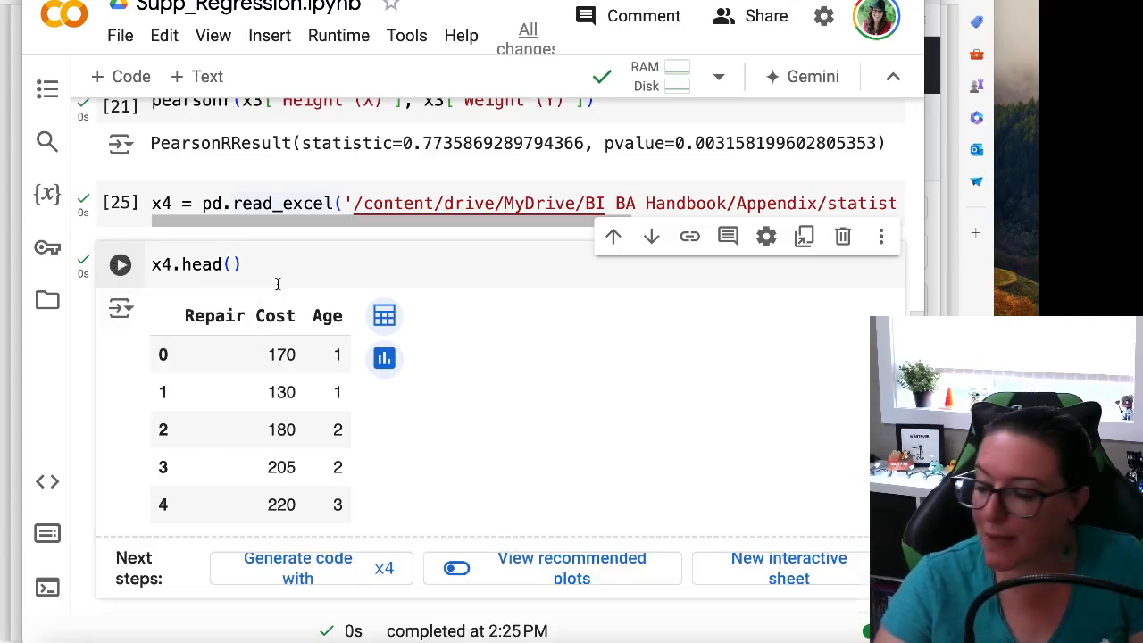
# Copy "import matplotlib.pyplot as plt" from its earlier cell into the first empty cell below x4.head() and run it
pyautogui.scroll(3, 280, 293)
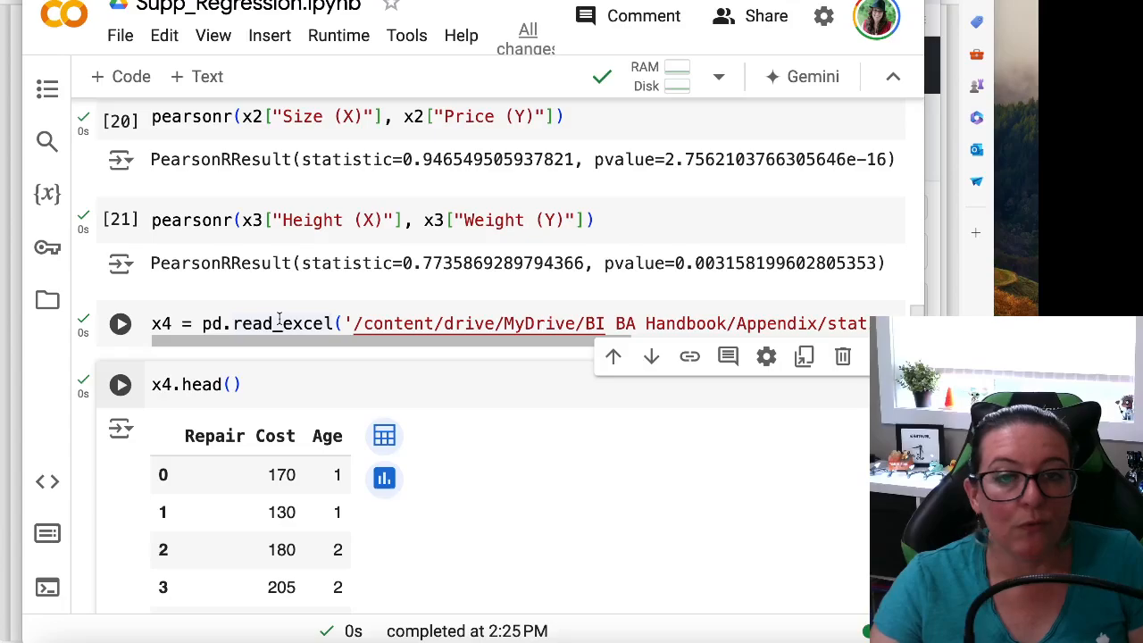
pyautogui.scroll(15, 280, 319)
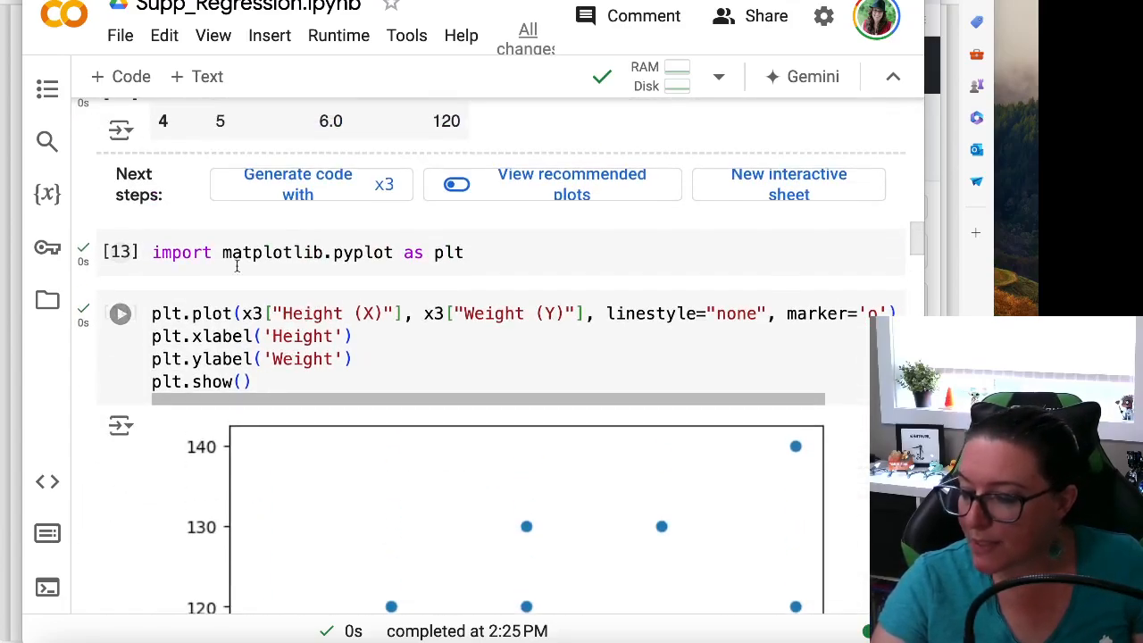
pyautogui.moveTo(184, 252); pyautogui.dragTo(150, 252)
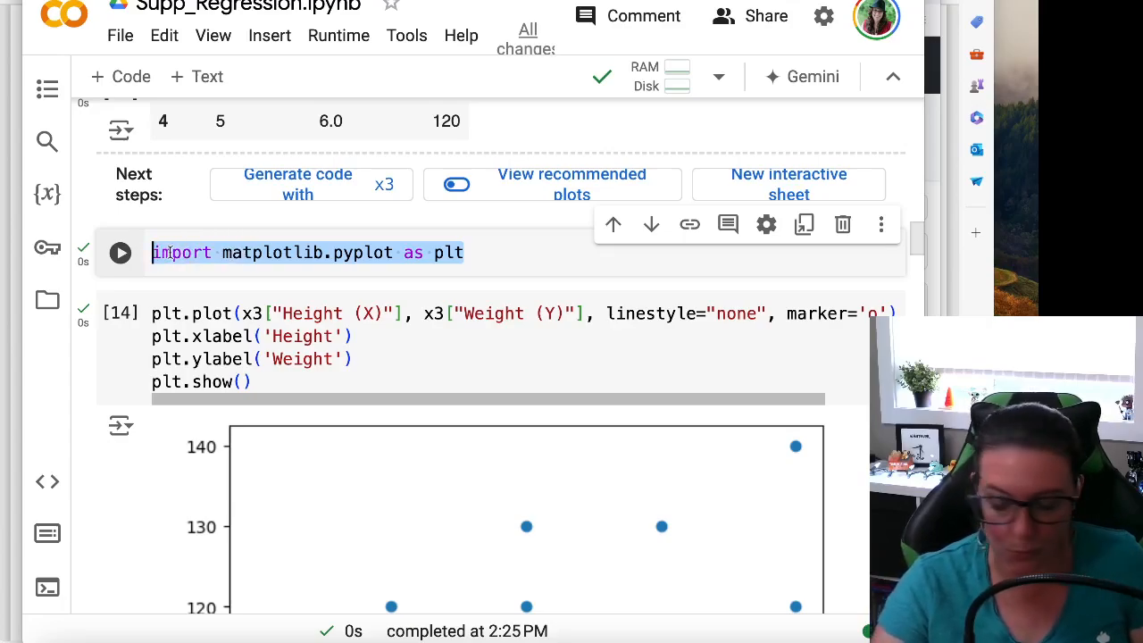
pyautogui.scroll(-20, 170, 253)
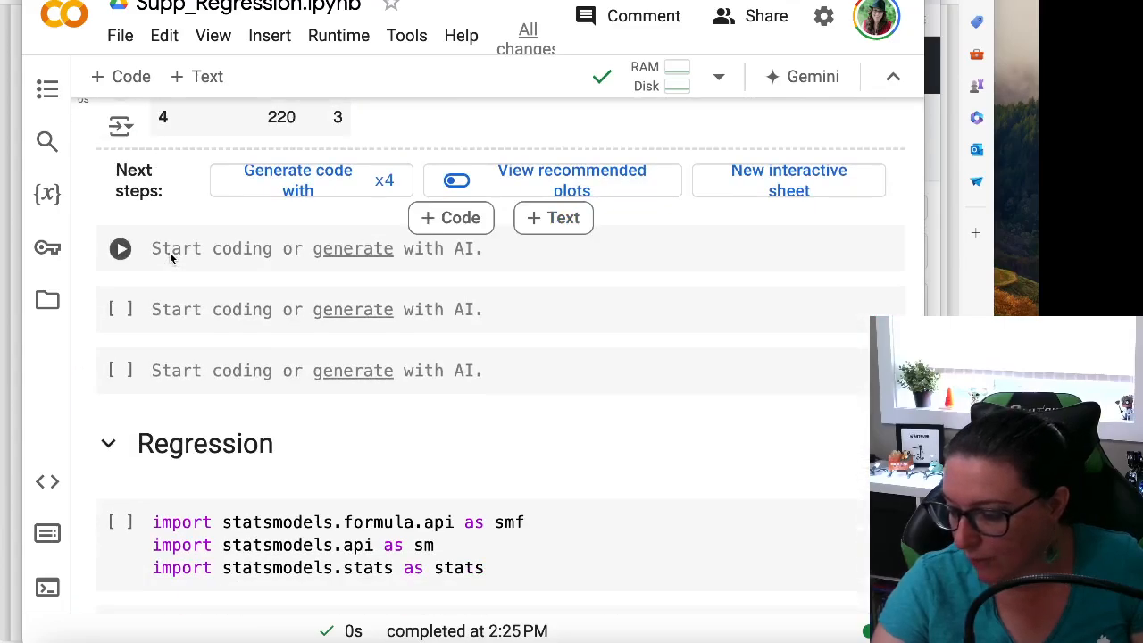
pyautogui.scroll(4, 186, 309)
pyautogui.scroll(-4, 205, 348)
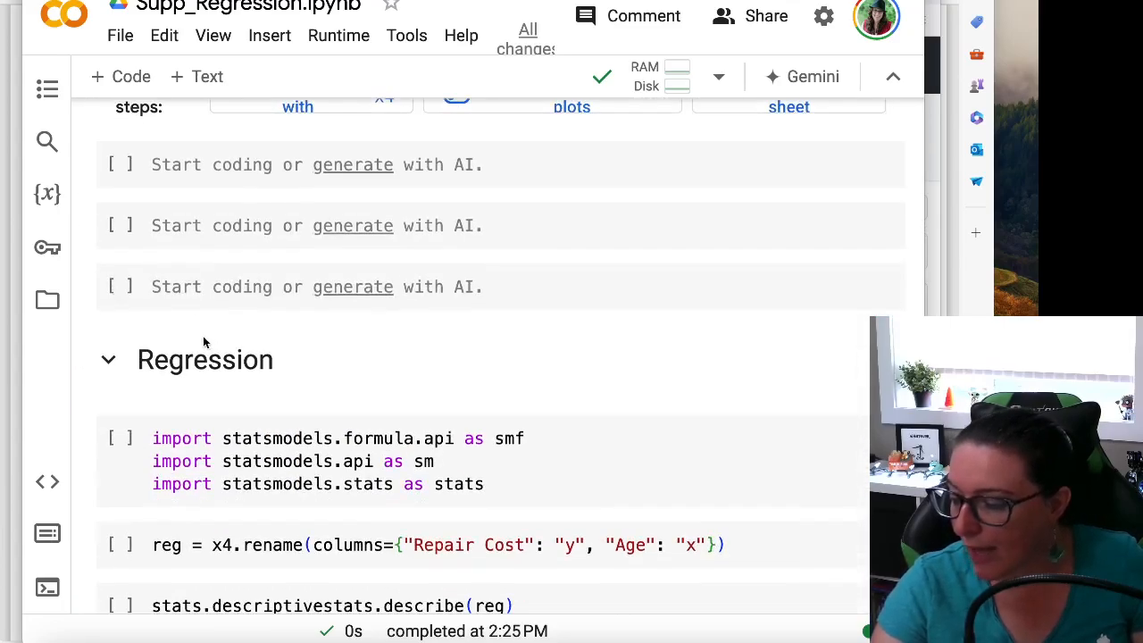
pyautogui.click(177, 167)
pyautogui.write('import matplotlib.pyplot as plt')
pyautogui.hotkey('shift', 'Return')
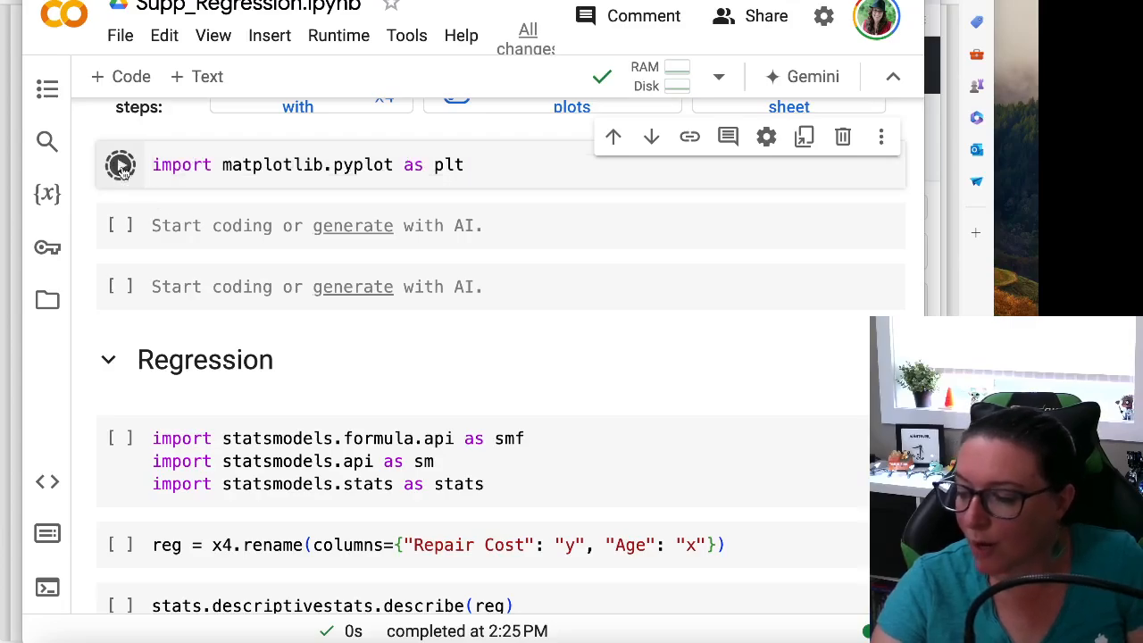
# Copy the Height and Weight scatter plot code for x3 into the empty cell below the new matplotlib import
pyautogui.scroll(10, 259, 286)
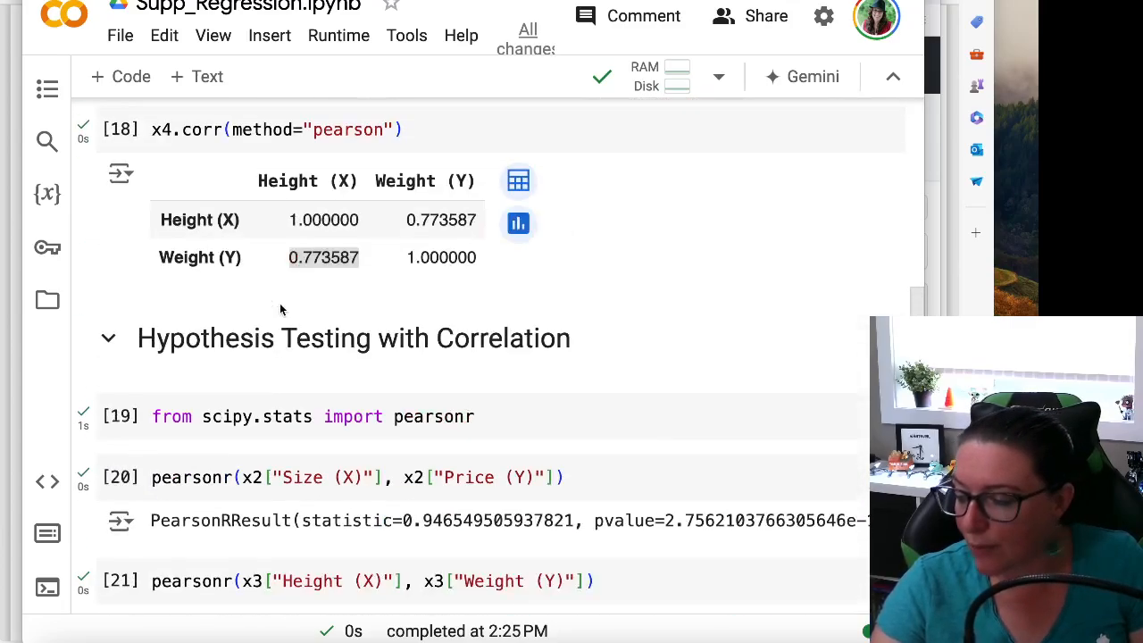
pyautogui.scroll(-2, 280, 309)
pyautogui.scroll(4, 280, 308)
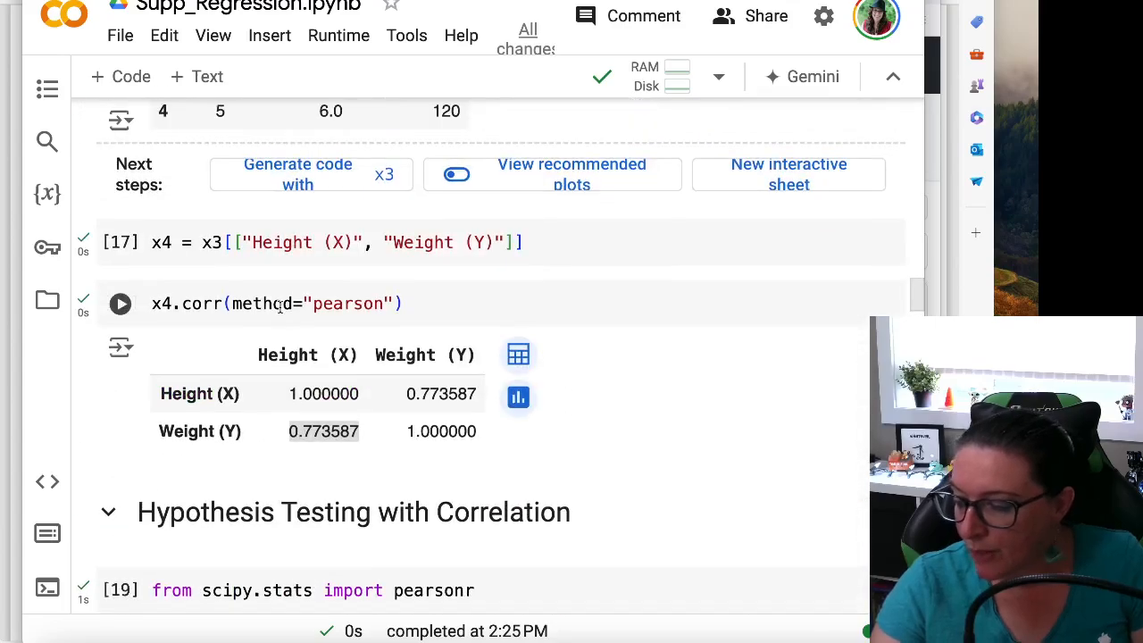
pyautogui.scroll(3, 280, 307)
pyautogui.scroll(-10, 281, 311)
pyautogui.scroll(1, 327, 291)
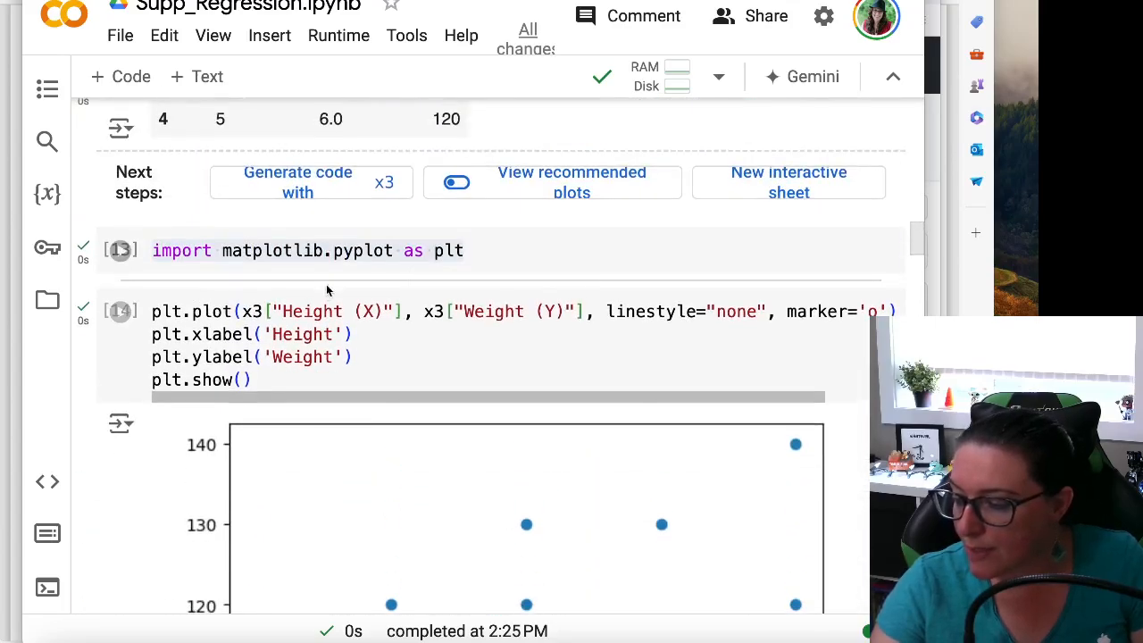
pyautogui.click(259, 368)
pyautogui.hotkey('ctrl', 'a')
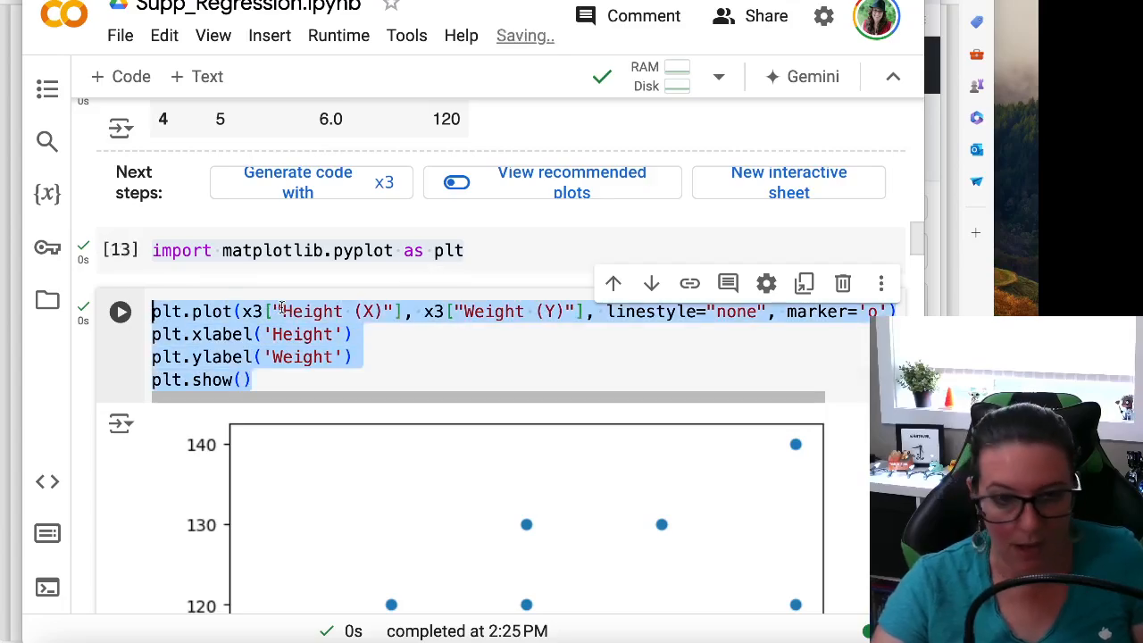
pyautogui.scroll(-1, 283, 306)
pyautogui.scroll(5, 280, 303)
pyautogui.scroll(-10, 280, 302)
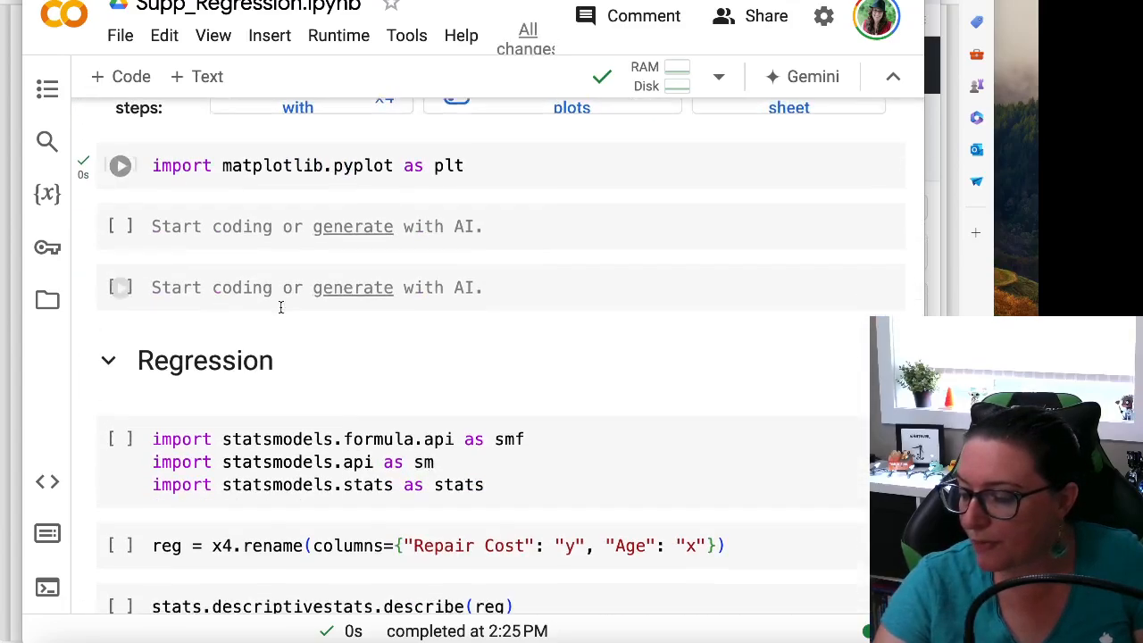
pyautogui.scroll(2, 259, 308)
pyautogui.hotkey('shift', 'Return')
pyautogui.hotkey('ctrl', 'v')
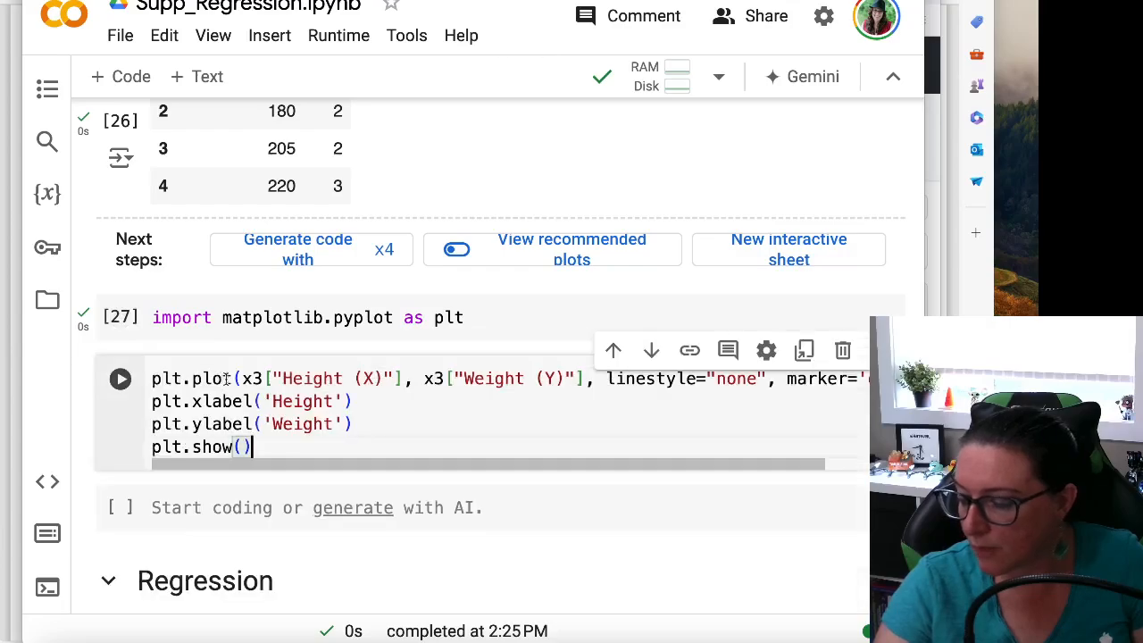
# Point the first plotted series in the copied Height and Weight scatter plot code to the x4 dataframe
pyautogui.scroll(4, 258, 384)
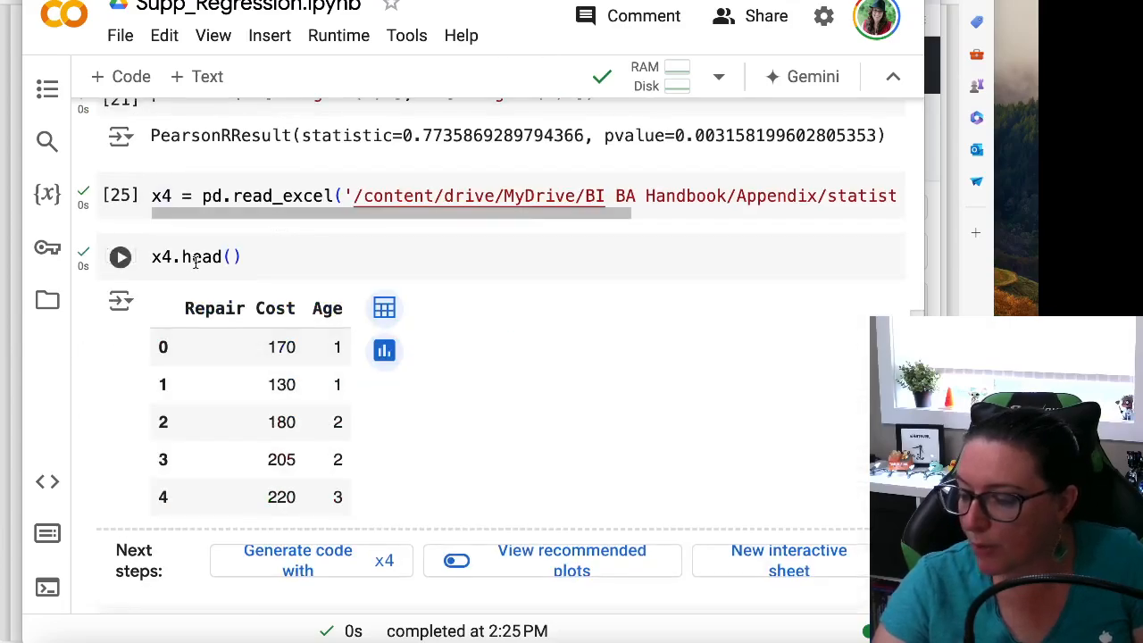
pyautogui.scroll(-3, 240, 327)
pyautogui.scroll(-3, 266, 359)
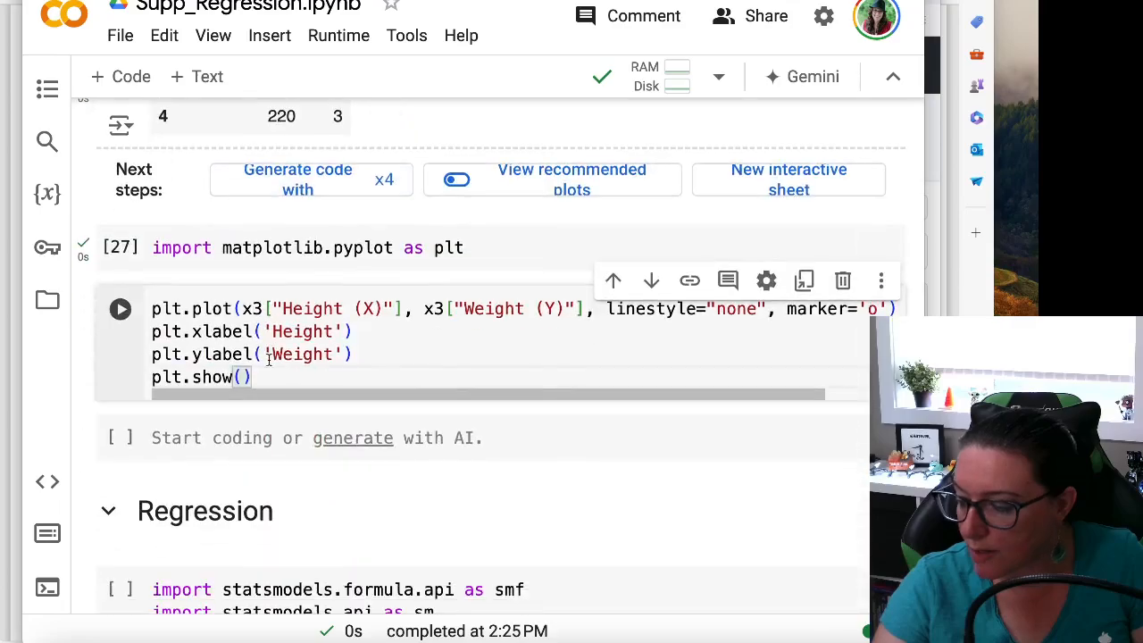
pyautogui.click(256, 308)
pyautogui.press('BackSpace')
pyautogui.write('4')
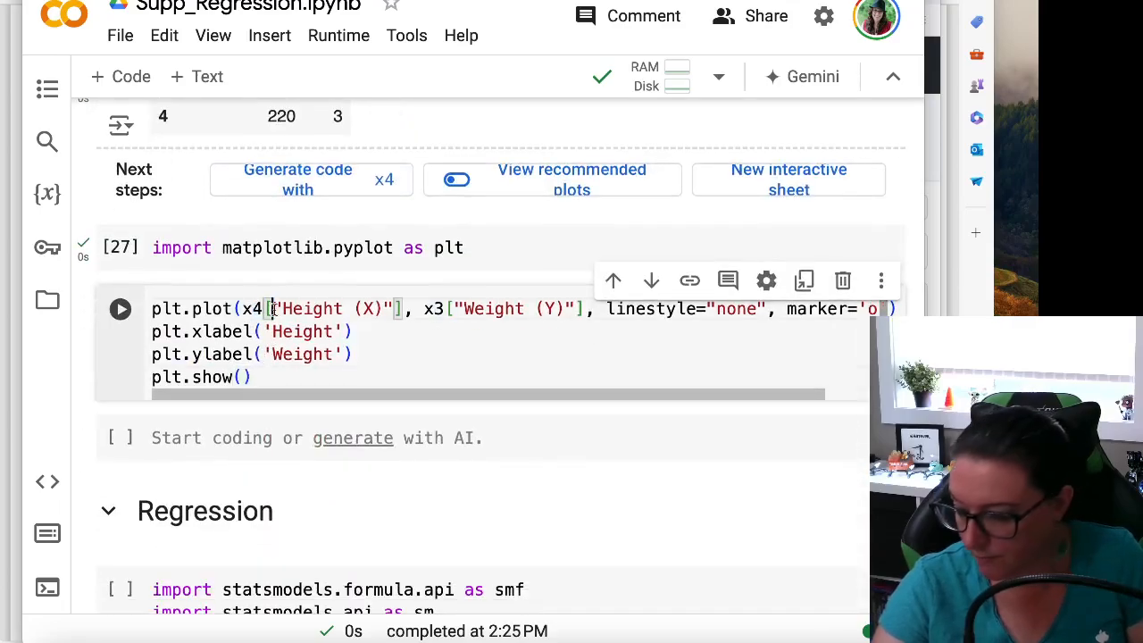
# Replace the first series' column name in plt.plot with "Repair Costs"
pyautogui.moveTo(272, 308); pyautogui.dragTo(384, 308)
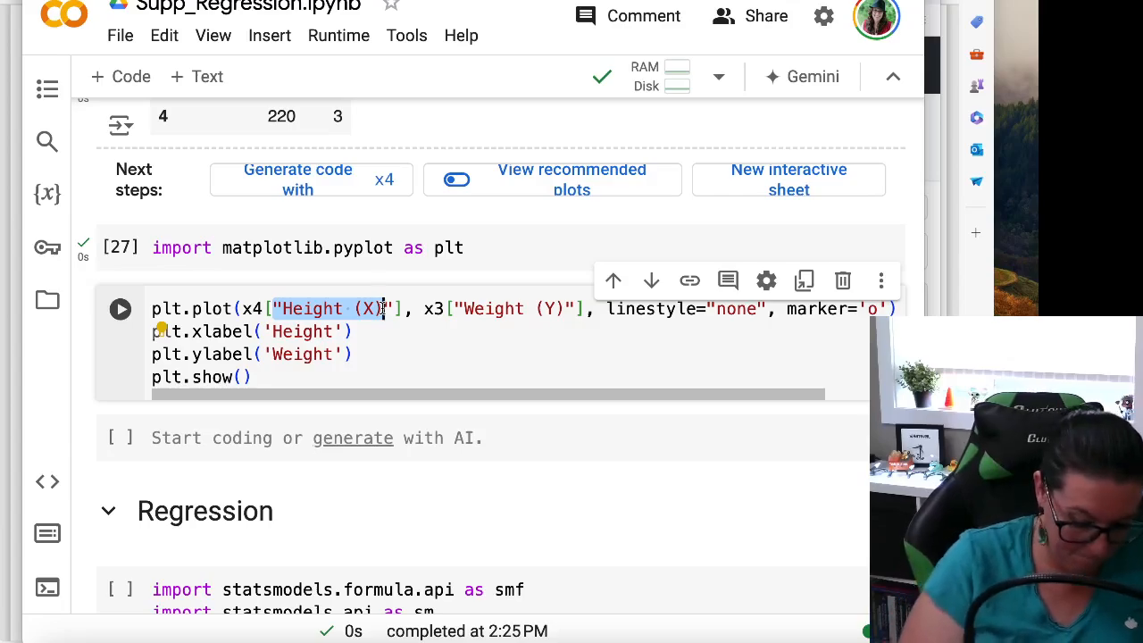
pyautogui.write('"Re')
pyautogui.write('ap')
pyautogui.press('BackSpace')
pyautogui.press('BackSpace')
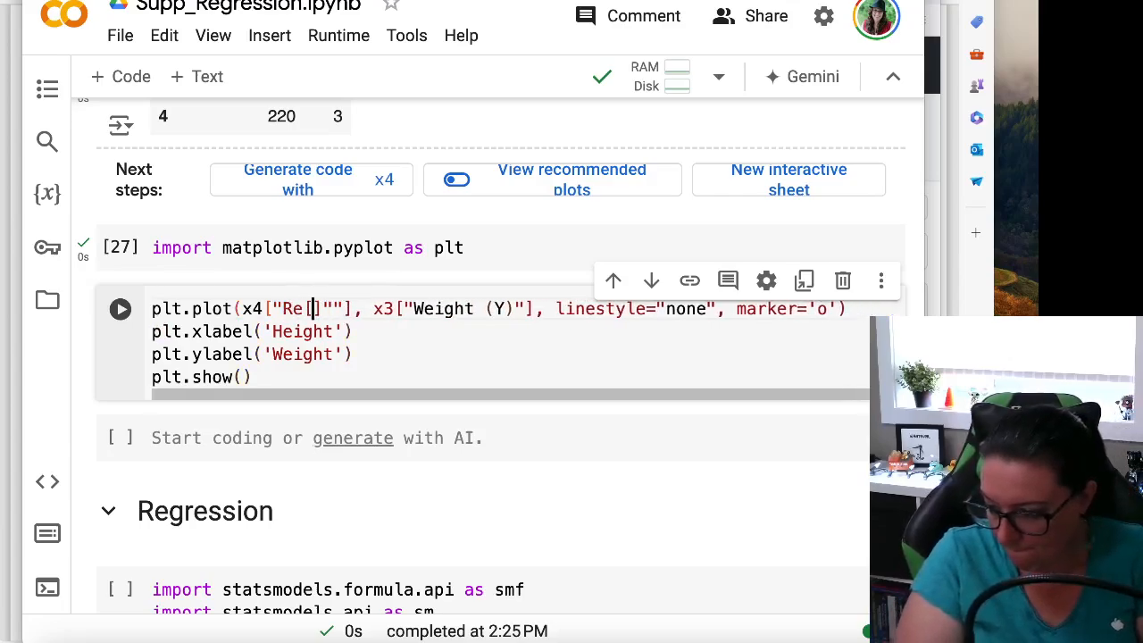
pyautogui.write('pair Costs')
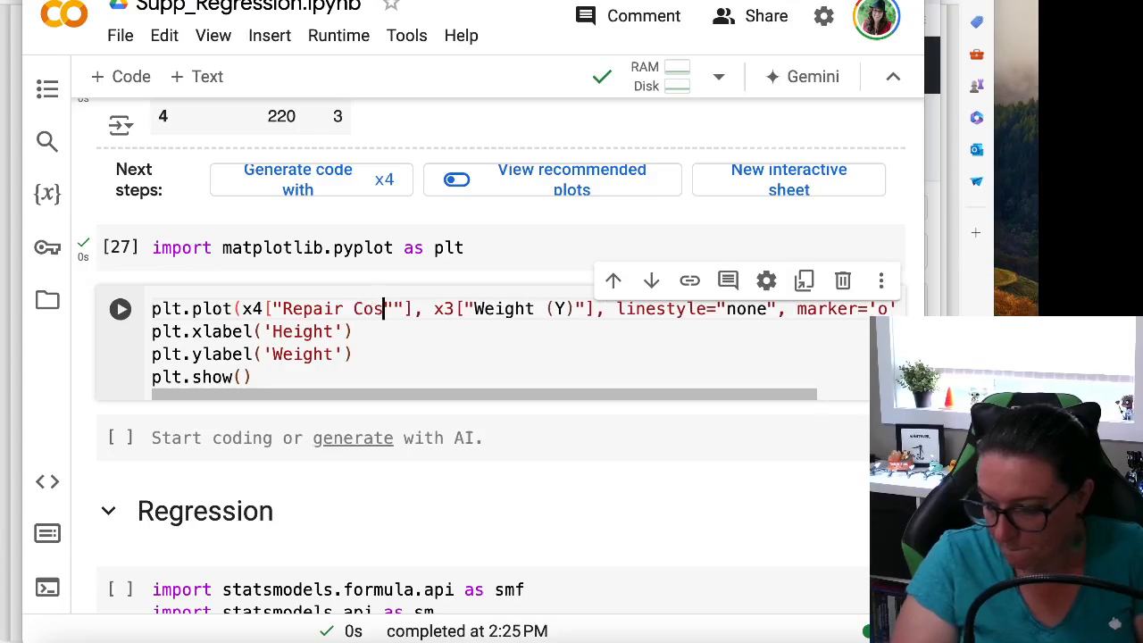
pyautogui.press('BackSpace')
pyautogui.press('Left')
pyautogui.press('Left')
pyautogui.press('Left')
pyautogui.press('Left')
pyautogui.press('Left')
pyautogui.press('Left')
pyautogui.press('Left')
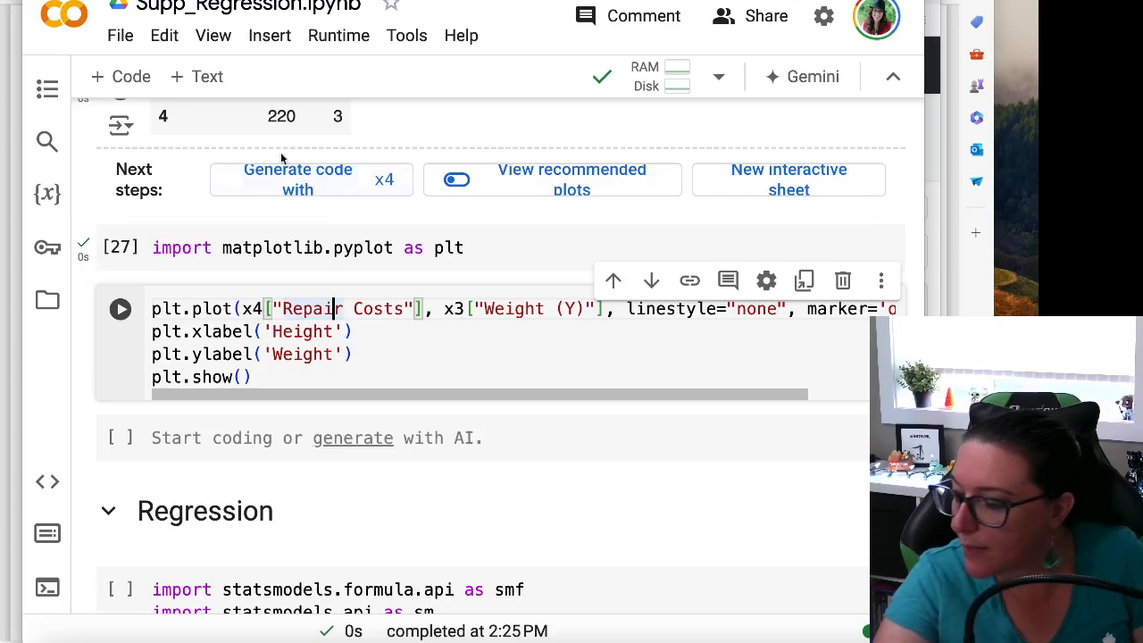
# Change the second plotted series in plt.plot to x4["Age"]
pyautogui.click(454, 309)
pyautogui.moveTo(453, 309); pyautogui.dragTo(463, 313)
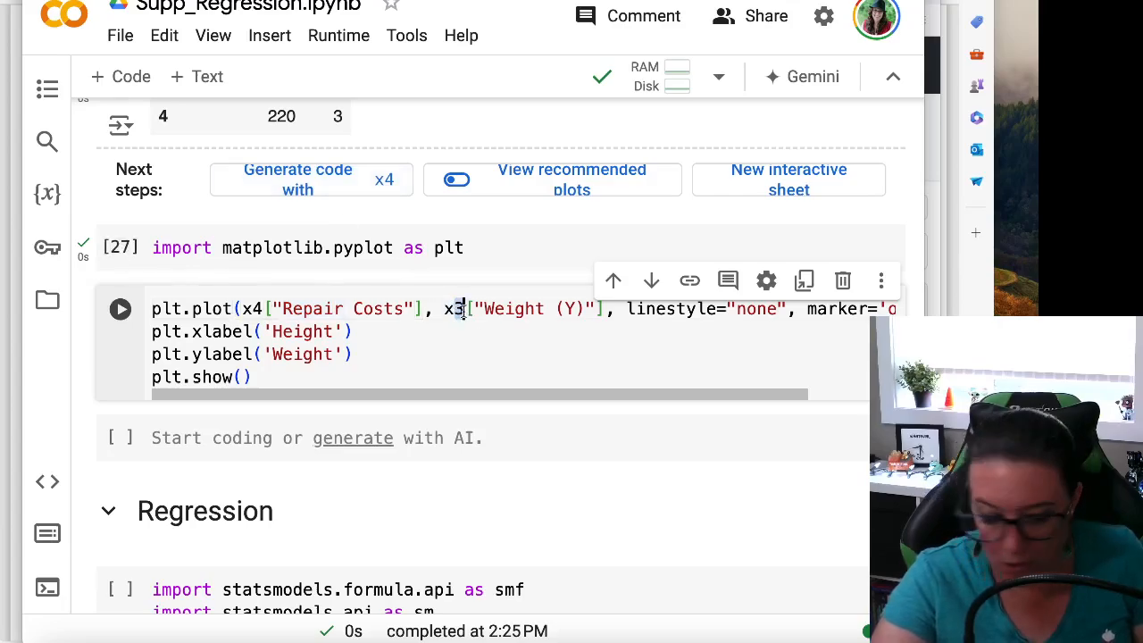
pyautogui.write('4')
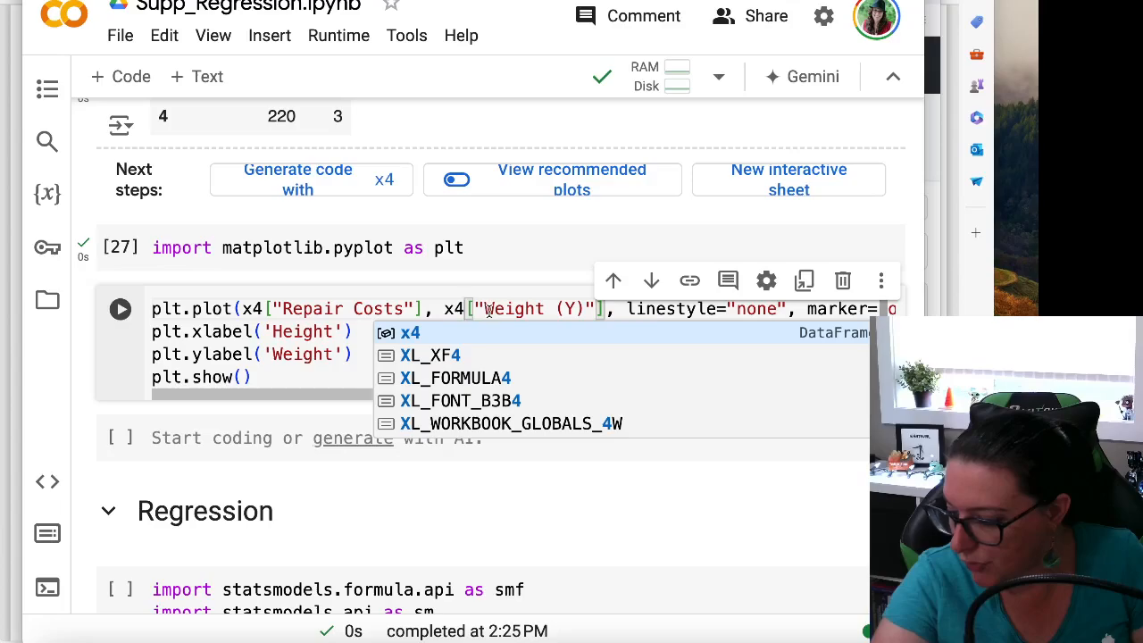
pyautogui.moveTo(487, 309); pyautogui.dragTo(584, 307)
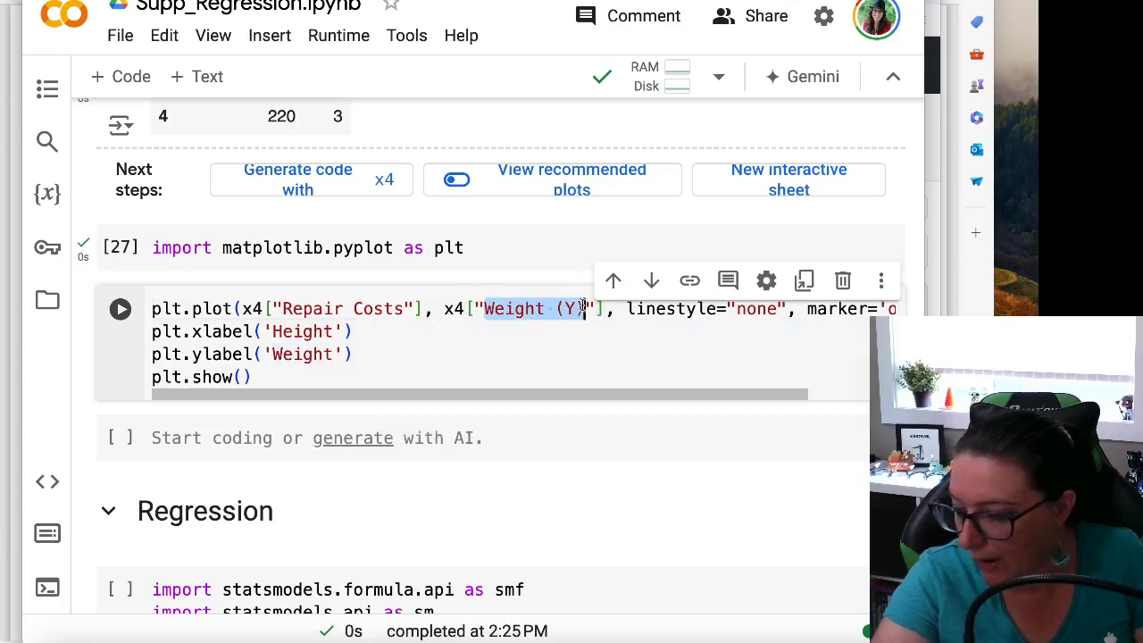
pyautogui.write('Age')
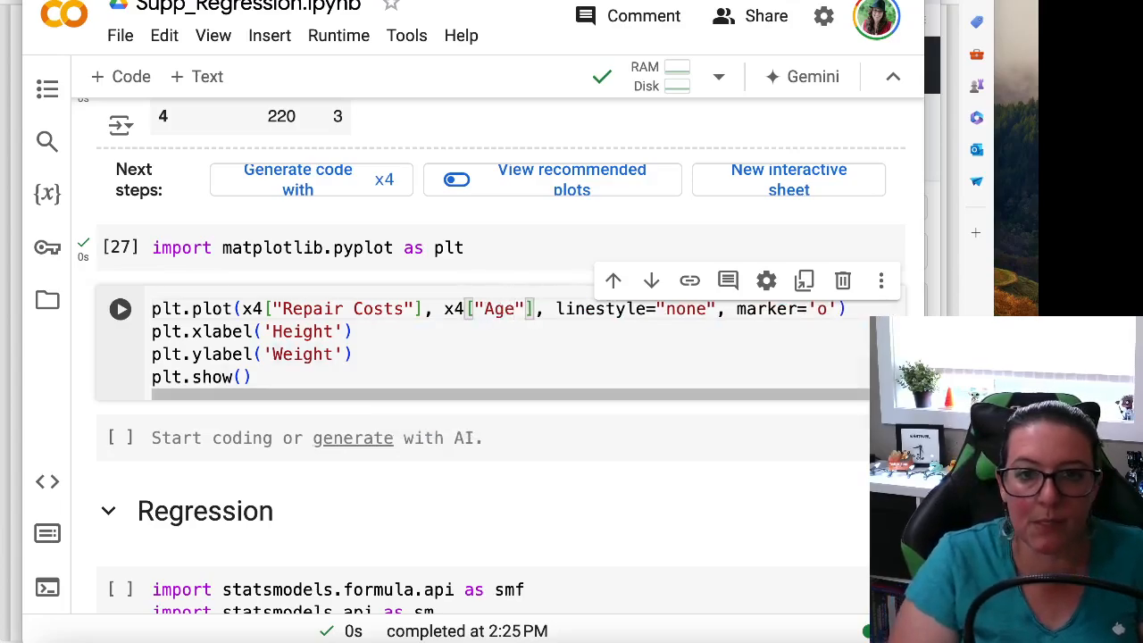
# Replace the first series' column name in plt.plot with Age so it reads x4["Age"]
pyautogui.moveTo(283, 309); pyautogui.dragTo(405, 308)
pyautogui.write('Agte')
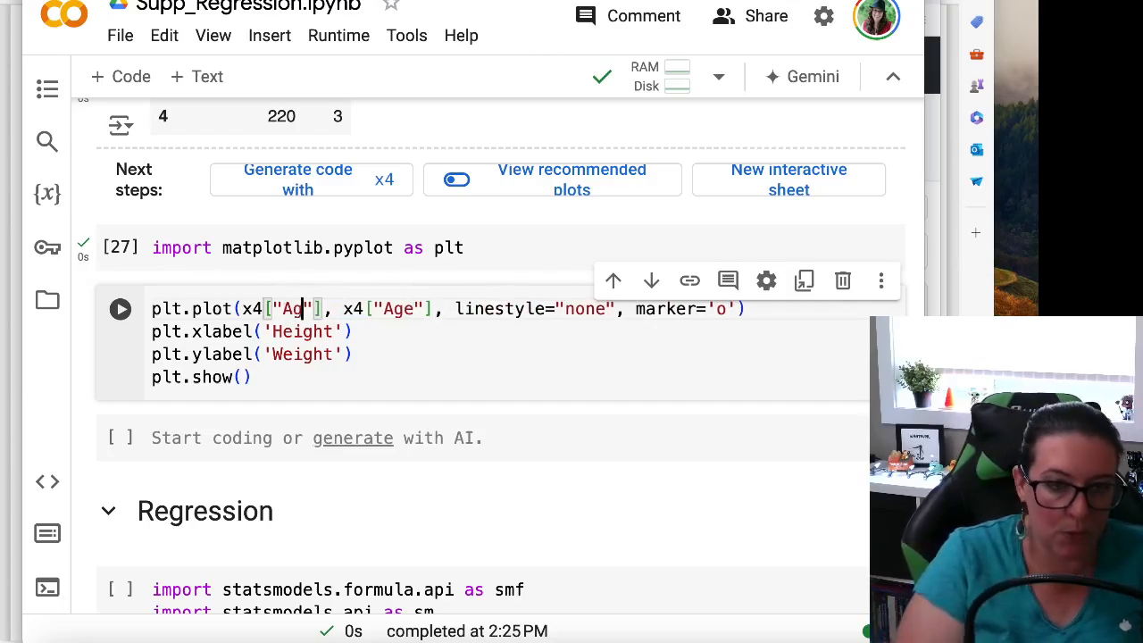
pyautogui.press('BackSpace')
pyautogui.press('BackSpace')
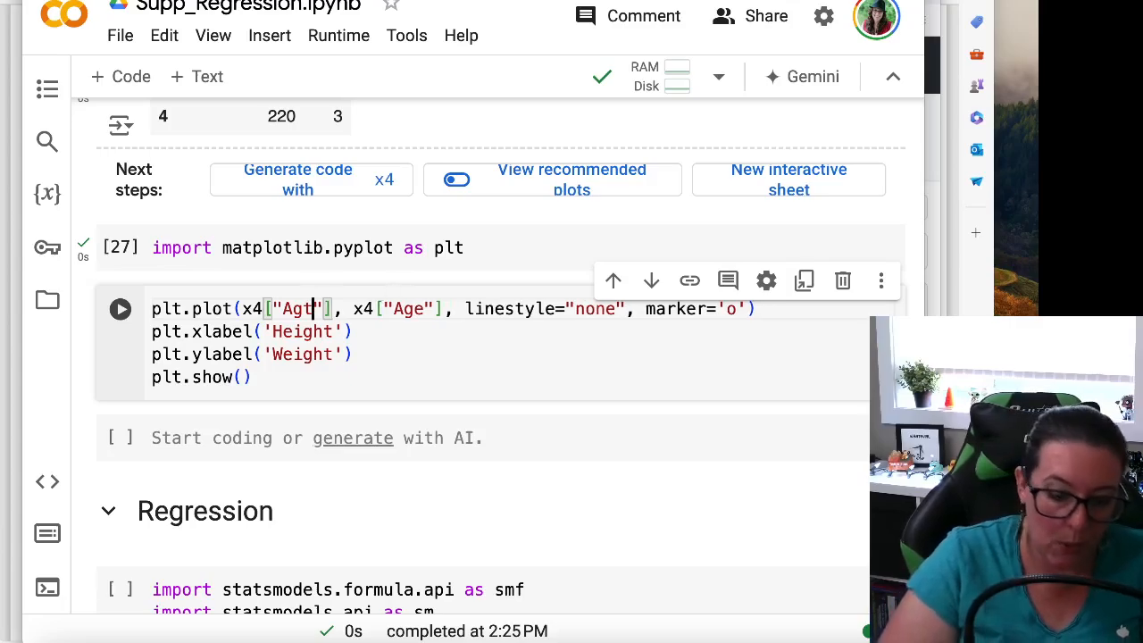
pyautogui.write('e')
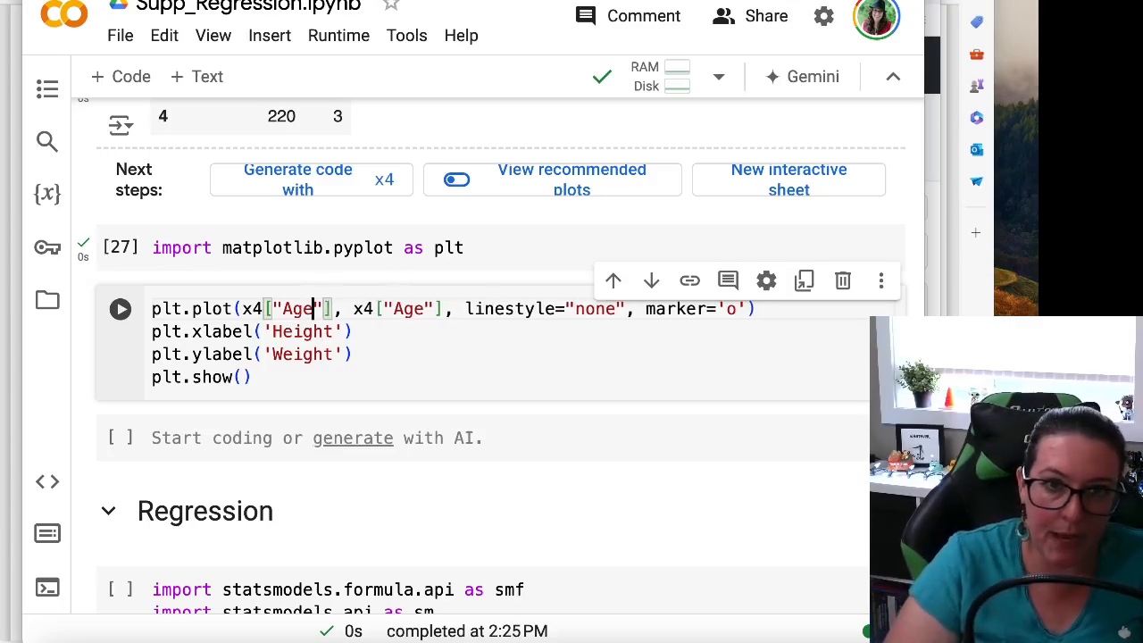
# Replace the second series' column name in plt.plot with Repair Cost so it reads x4["Repair Cost"]
pyautogui.doubleClick(408, 309)
pyautogui.write('etpai')
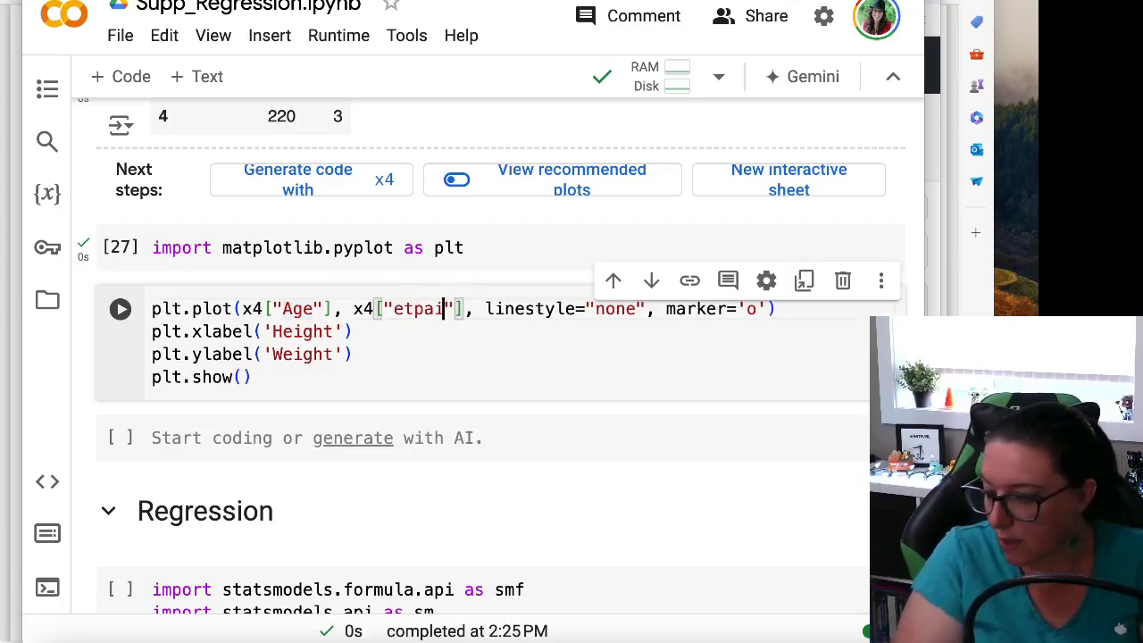
pyautogui.press('BackSpace')
pyautogui.press('BackSpace')
pyautogui.press('BackSpace')
pyautogui.press('BackSpace')
pyautogui.write('Repa')
pyautogui.write('ir Cost')
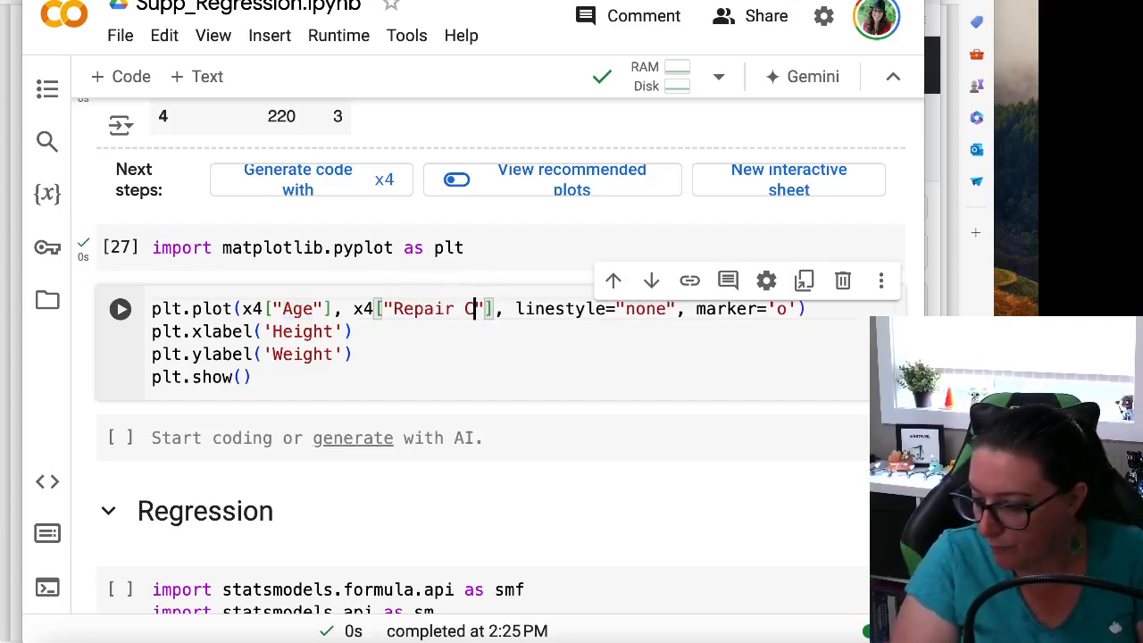
# Set the plot's x-axis label to 'Age' and its y-axis label to 'Repair Cost'
pyautogui.doubleClick(306, 331)
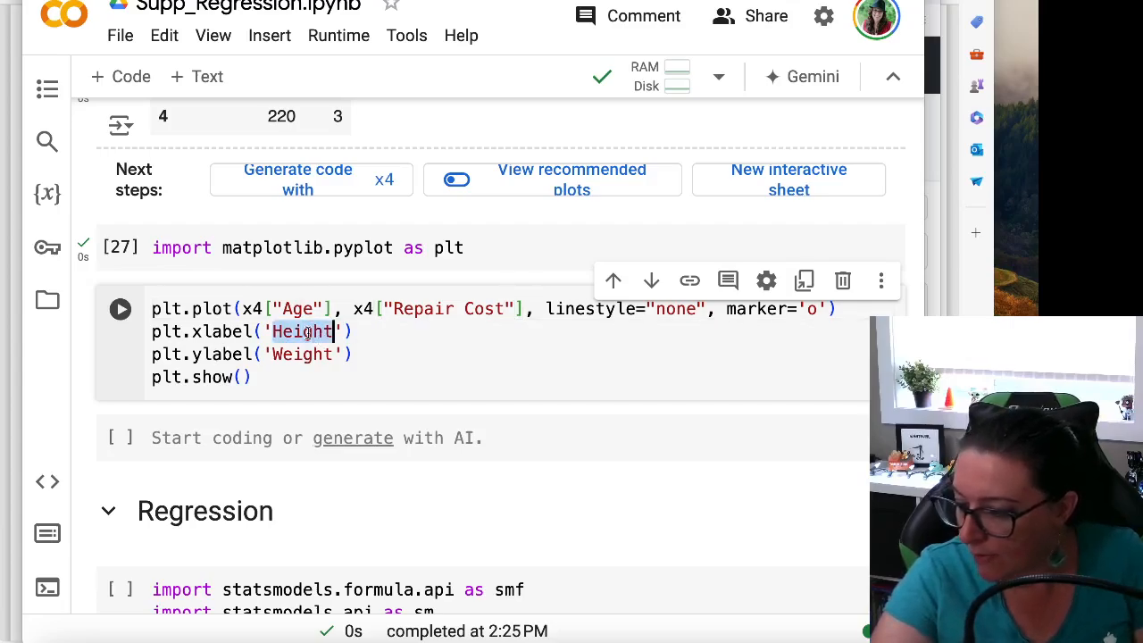
pyautogui.write('AGe')
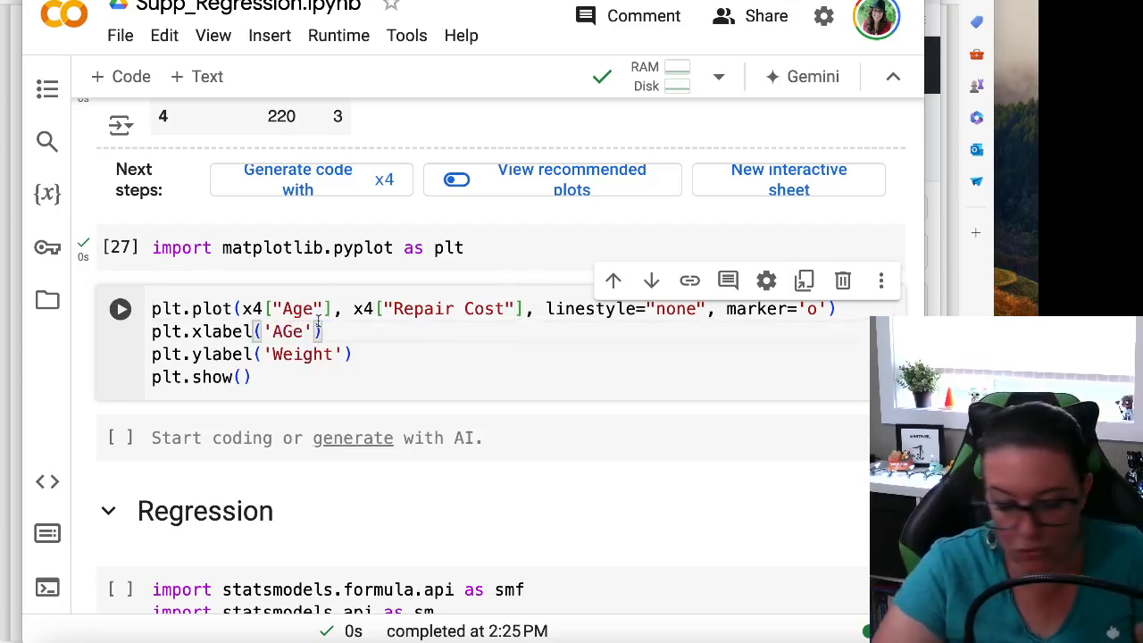
pyautogui.press('BackSpace')
pyautogui.press('BackSpace')
pyautogui.write('ge')
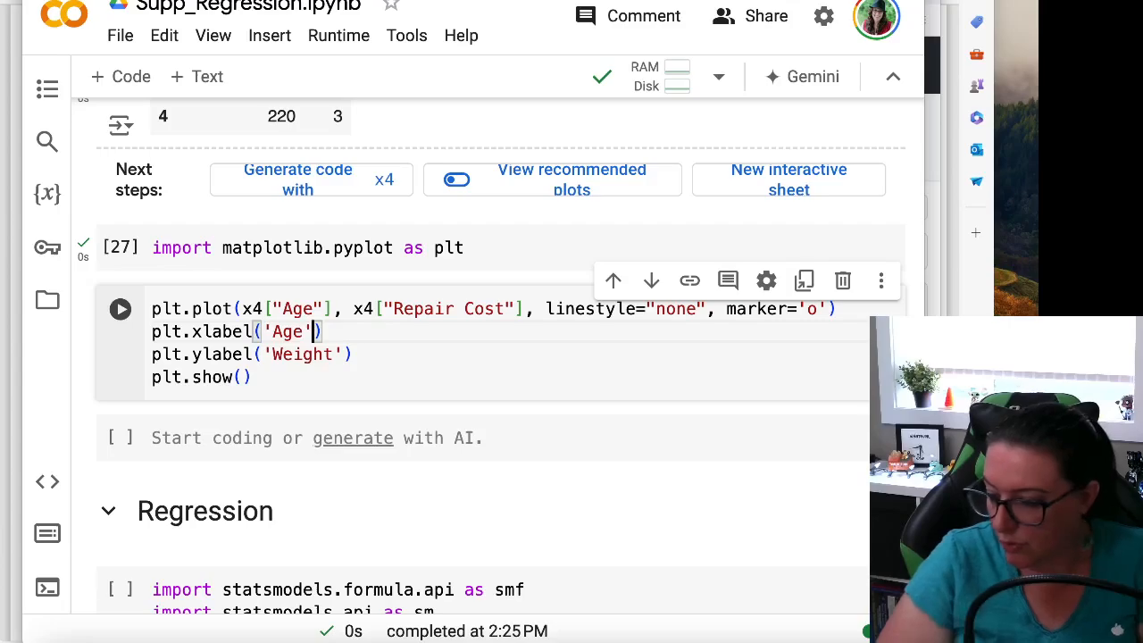
pyautogui.doubleClick(302, 354)
pyautogui.write('Re')
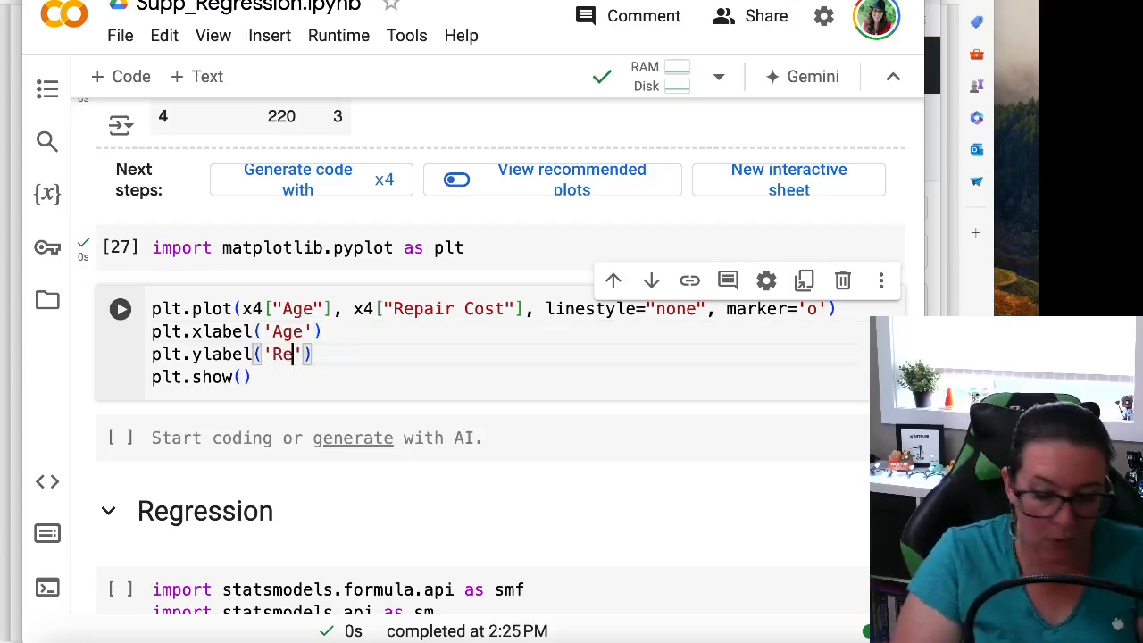
pyautogui.write('ap')
pyautogui.press('BackSpace')
pyautogui.press('BackSpace')
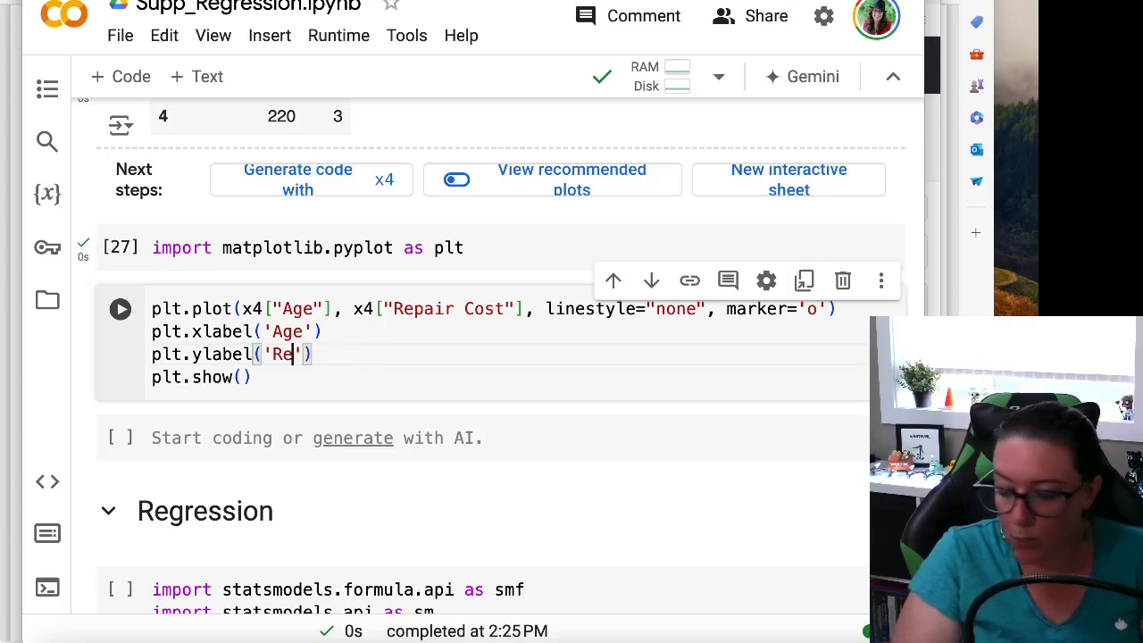
pyautogui.write('pair Cost')
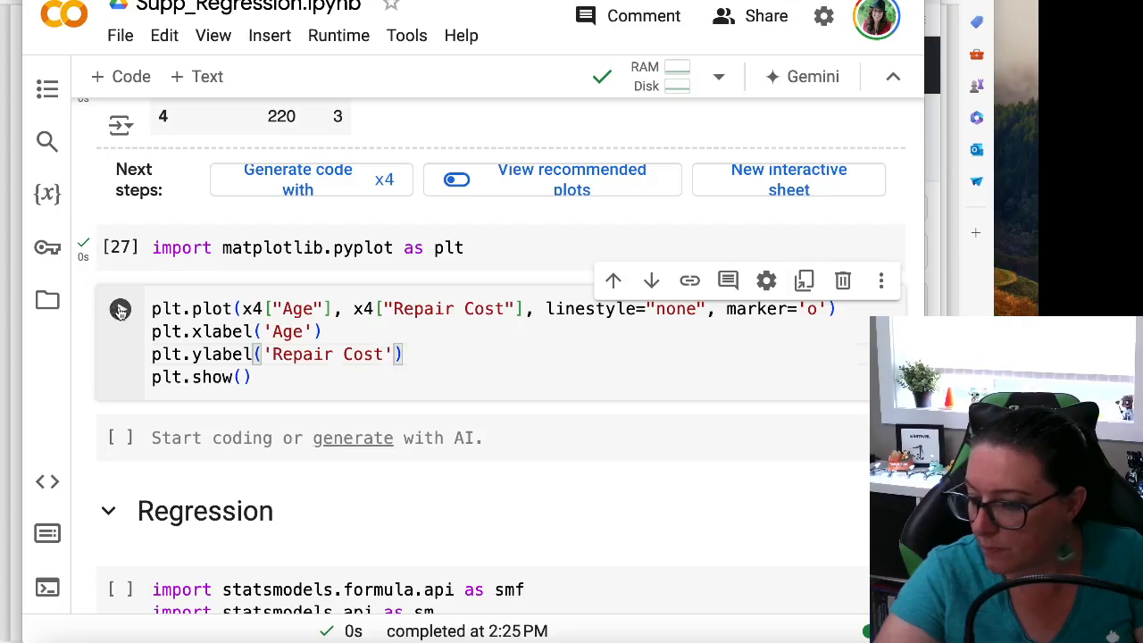
# Run the Age and Repair Cost scatter plot cell and view its chart
pyautogui.hotkey('shift', 'Return')
pyautogui.scroll(-3, 199, 333)
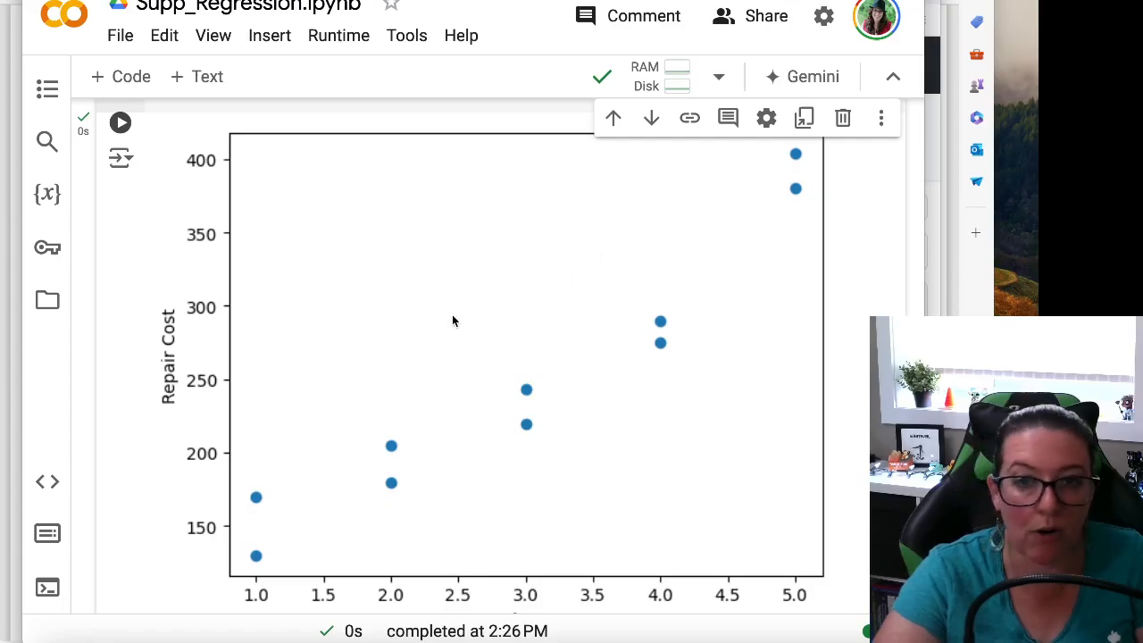
pyautogui.scroll(2, 451, 319)
pyautogui.scroll(-6, 451, 320)
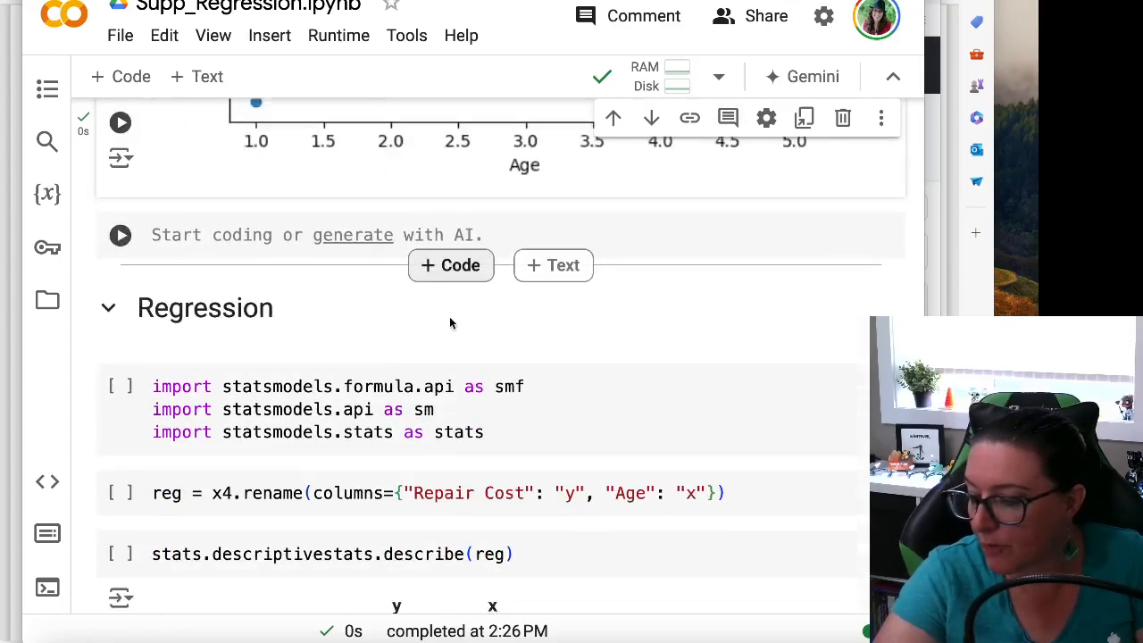
# Enter pearsonr(x4["Age"], x4["Repair Cost"]) in the empty cell below the scatter plot and run it
pyautogui.scroll(1, 346, 307)
pyautogui.click(346, 306)
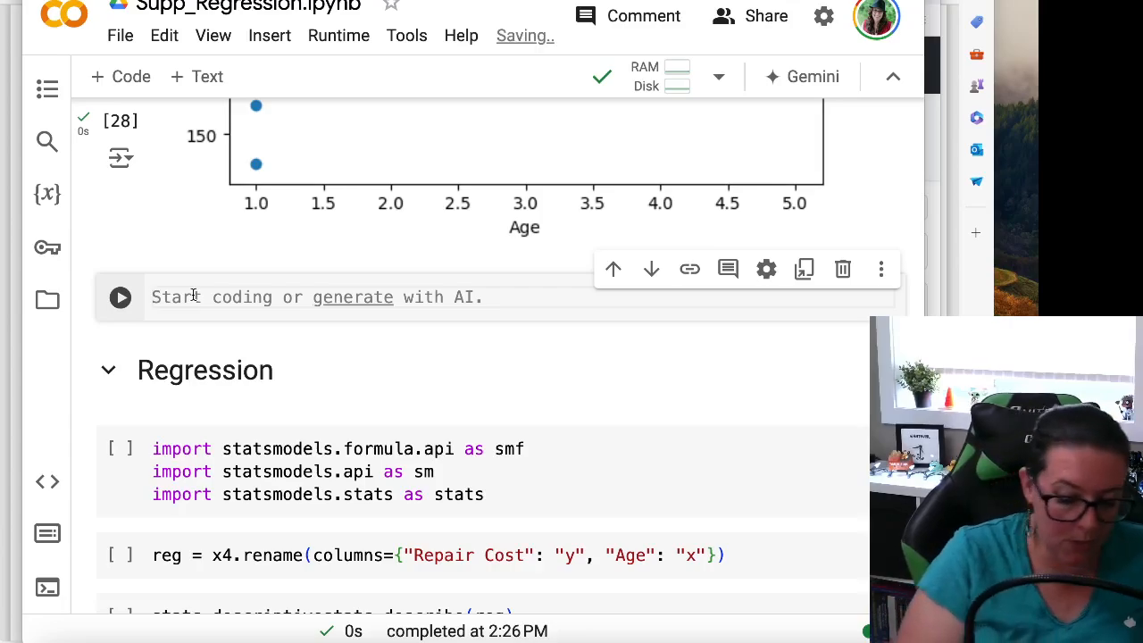
pyautogui.write('pearsonr')
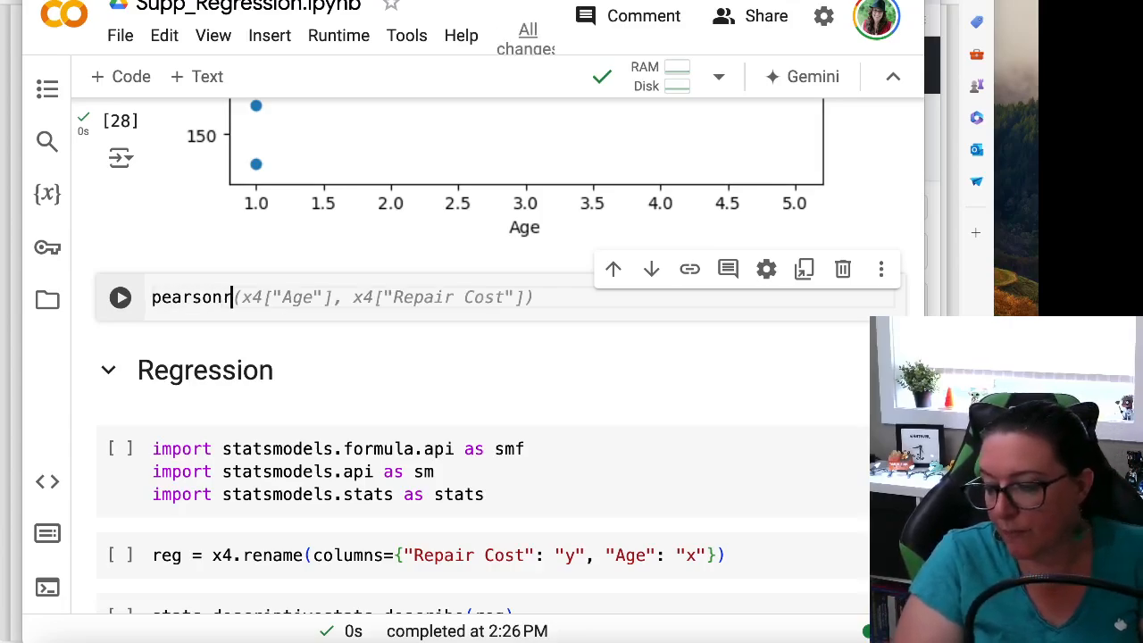
pyautogui.write('(')
pyautogui.press('BackSpace')
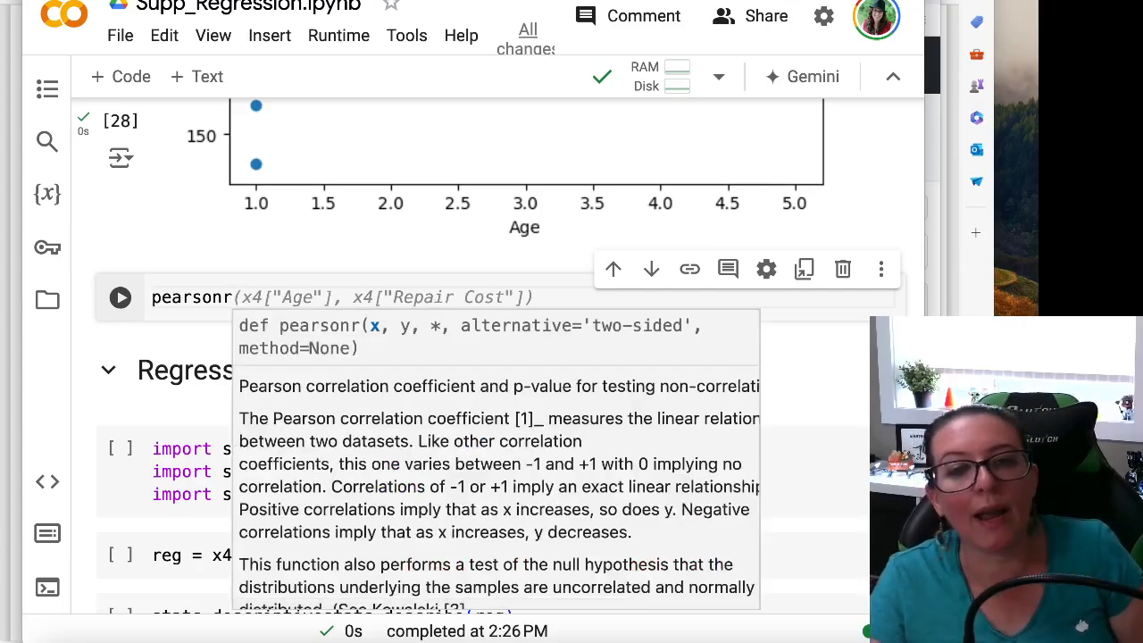
pyautogui.press('Tab')
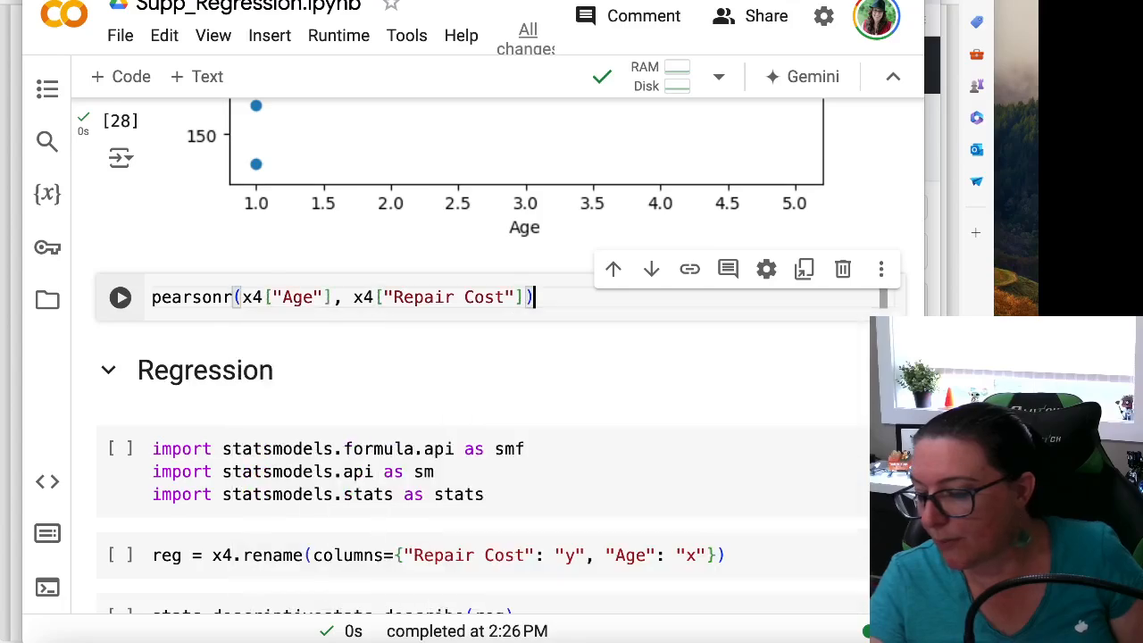
pyautogui.click(120, 298)
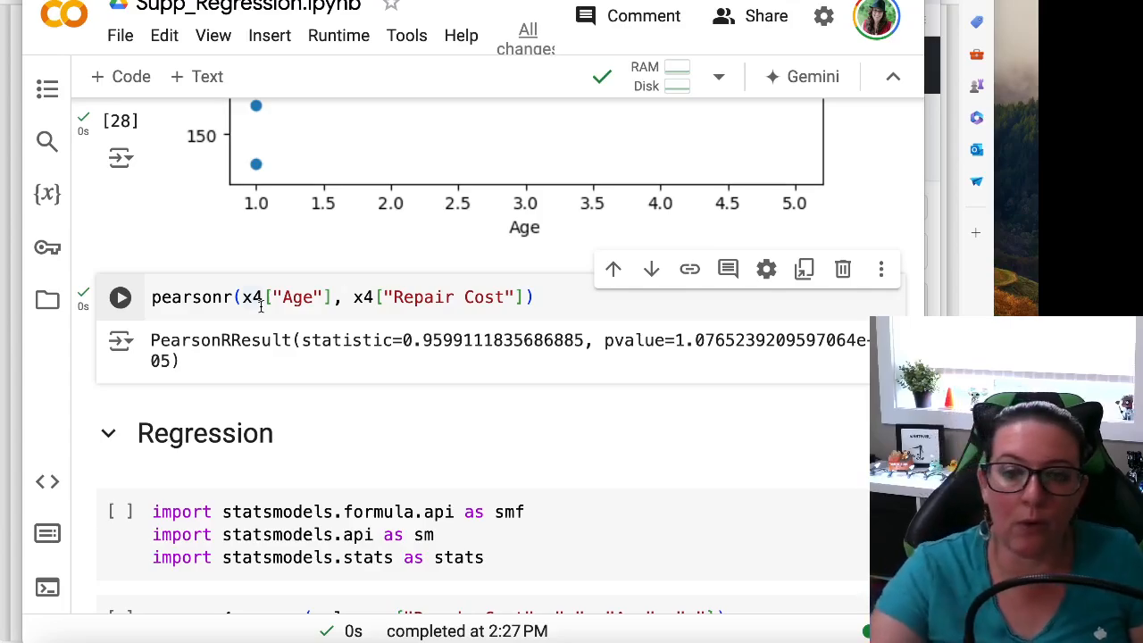
# Look through the Regression section's cells, from the statsmodels imports to the OLS summary and ANOVA output
pyautogui.scroll(-2, 531, 262)
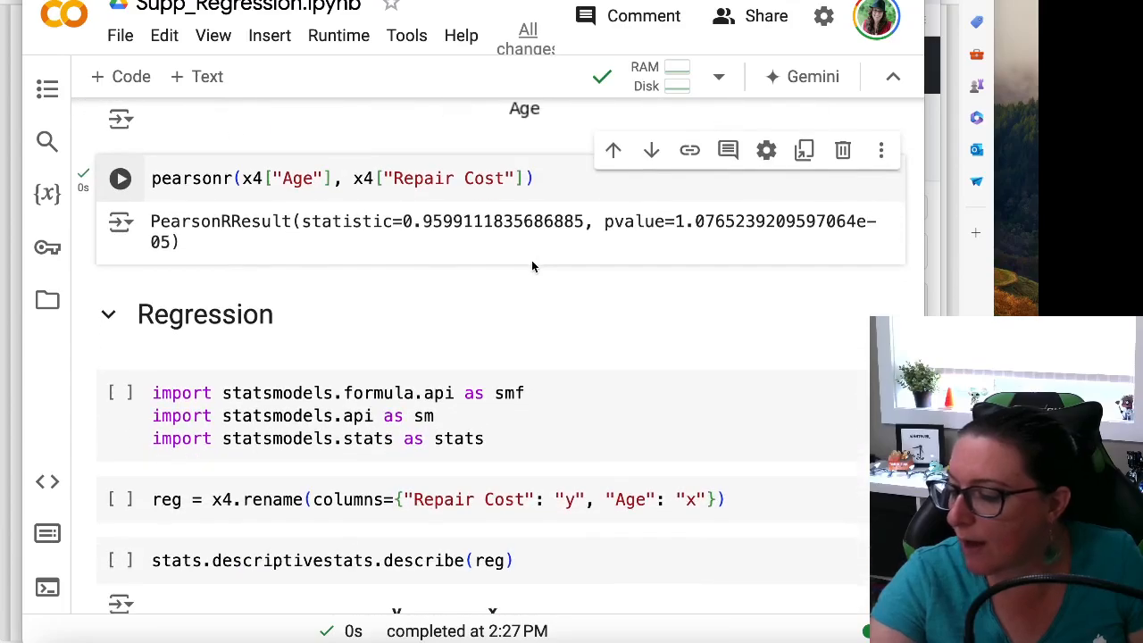
pyautogui.moveTo(533, 268)
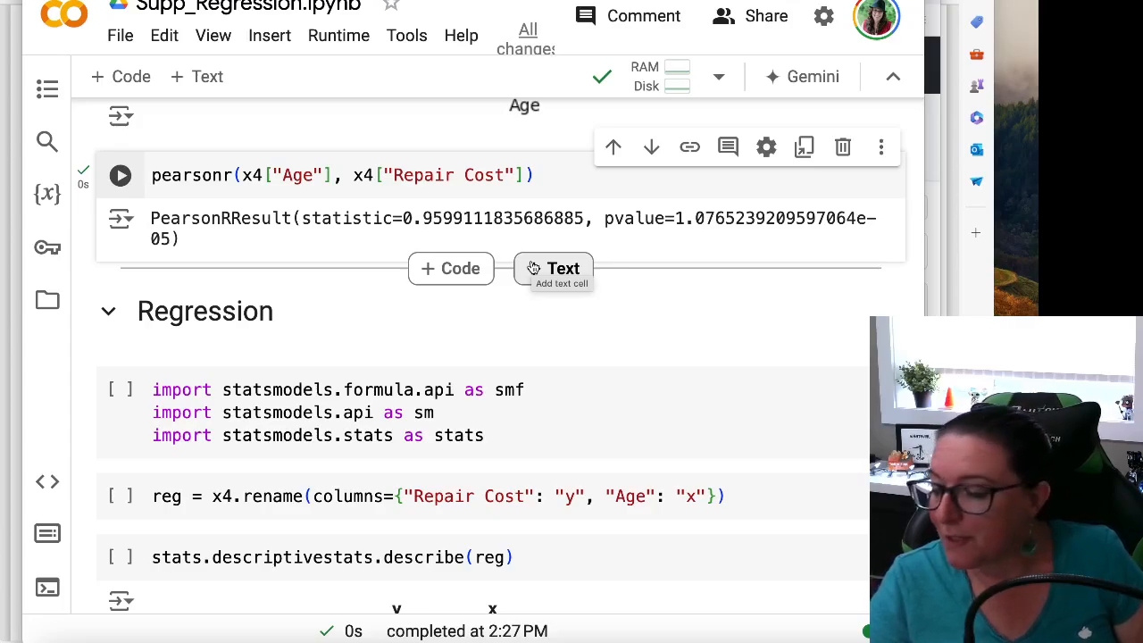
pyautogui.scroll(-1, 492, 227)
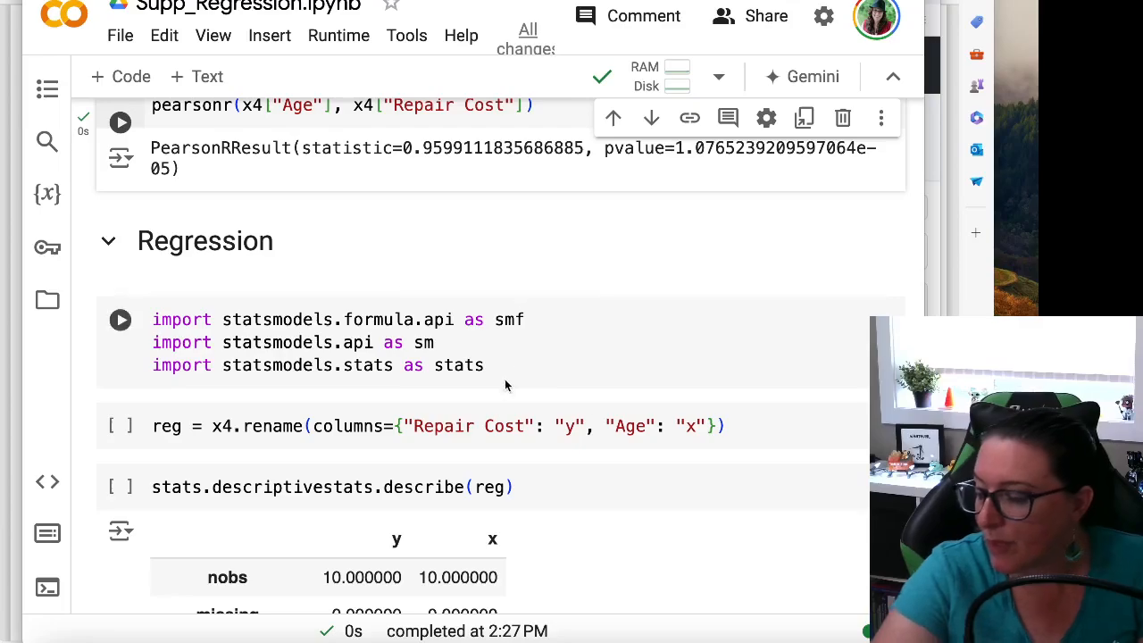
pyautogui.scroll(-1, 496, 393)
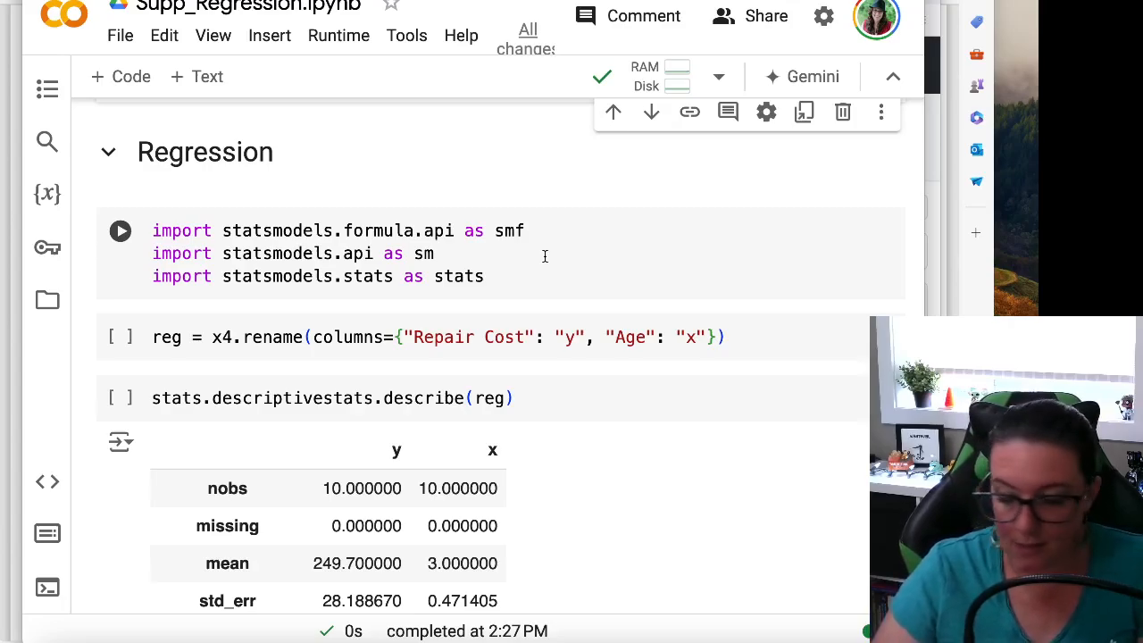
pyautogui.click(332, 397)
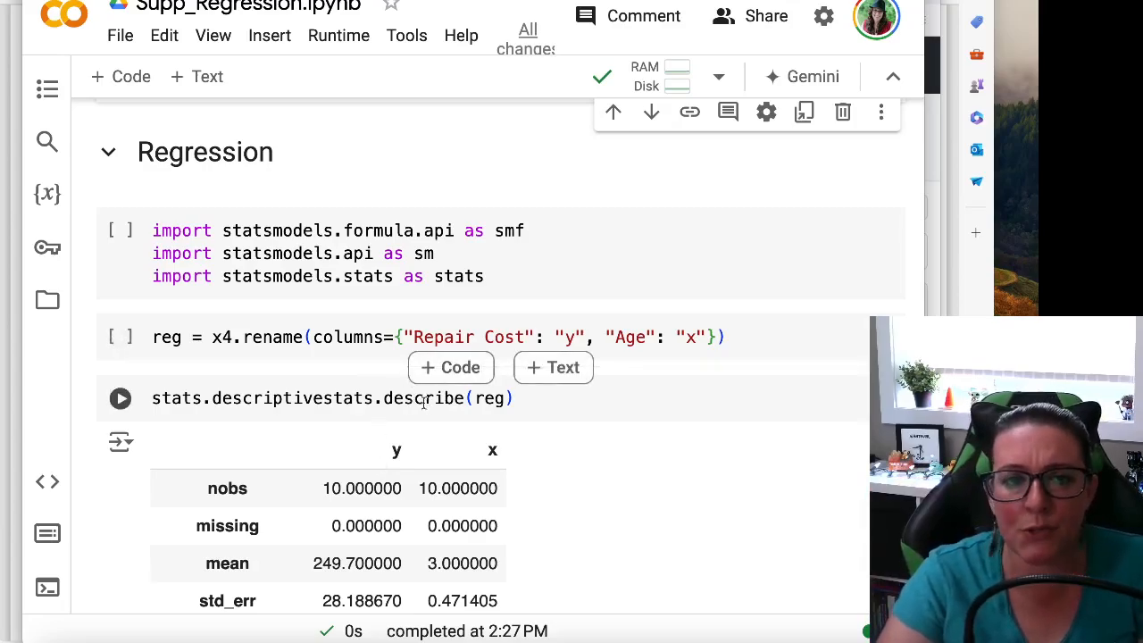
pyautogui.scroll(-20, 338, 419)
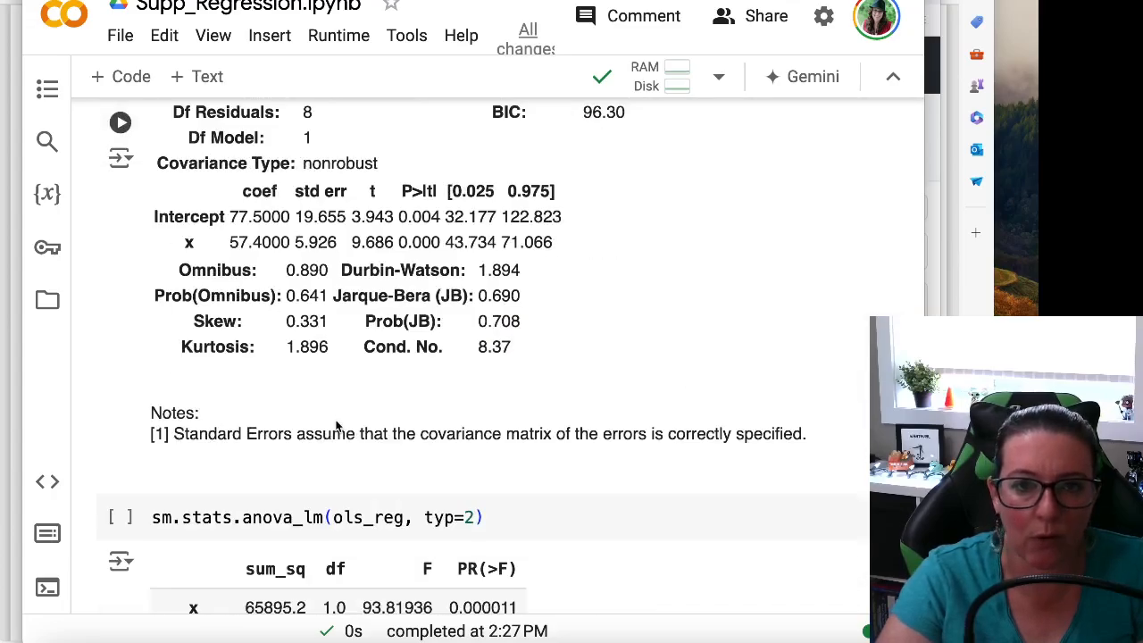
# Examine the ols_reg model-fitting cell: the smf.ols call, the "y ~ x" formula, the reg data argument and the .fit() method
pyautogui.scroll(4, 337, 426)
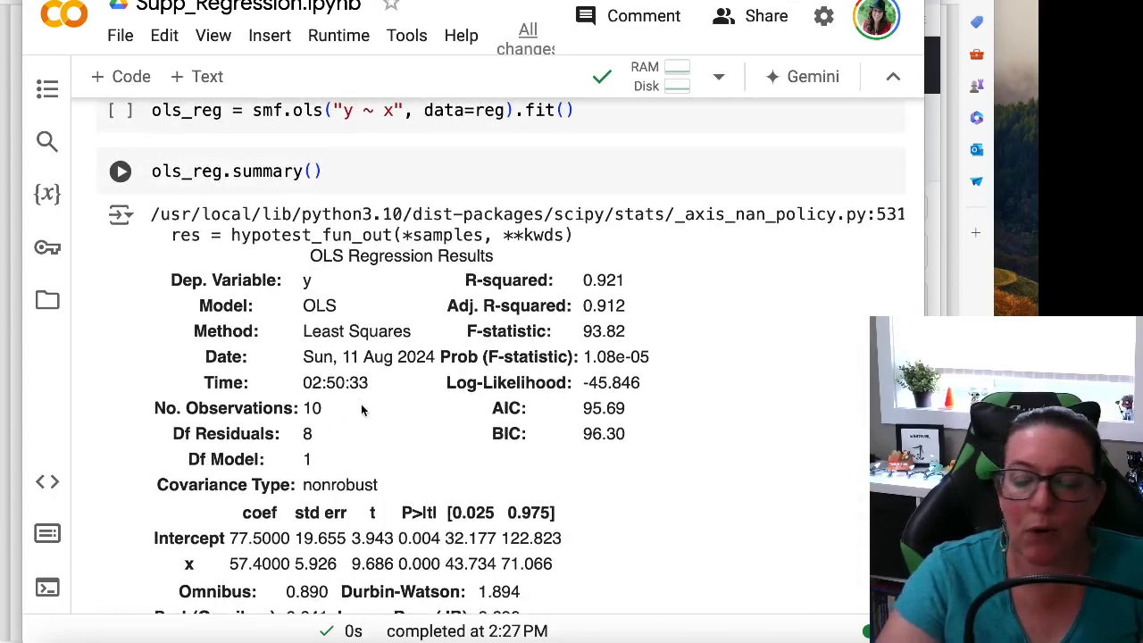
pyautogui.scroll(2, 362, 409)
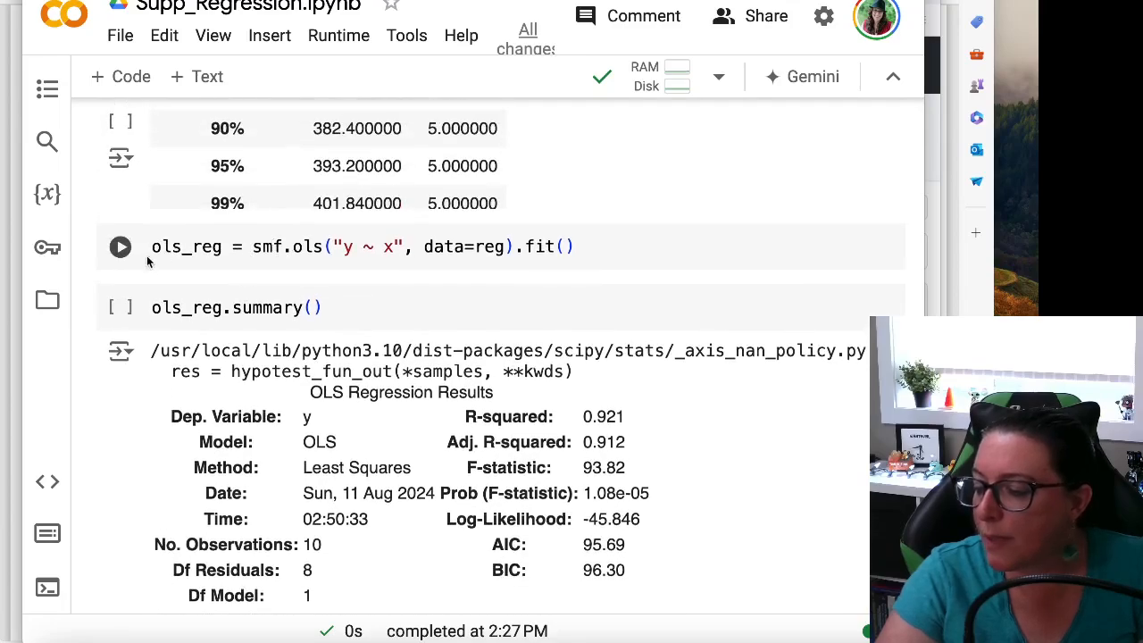
pyautogui.click(148, 259)
pyautogui.click(572, 250)
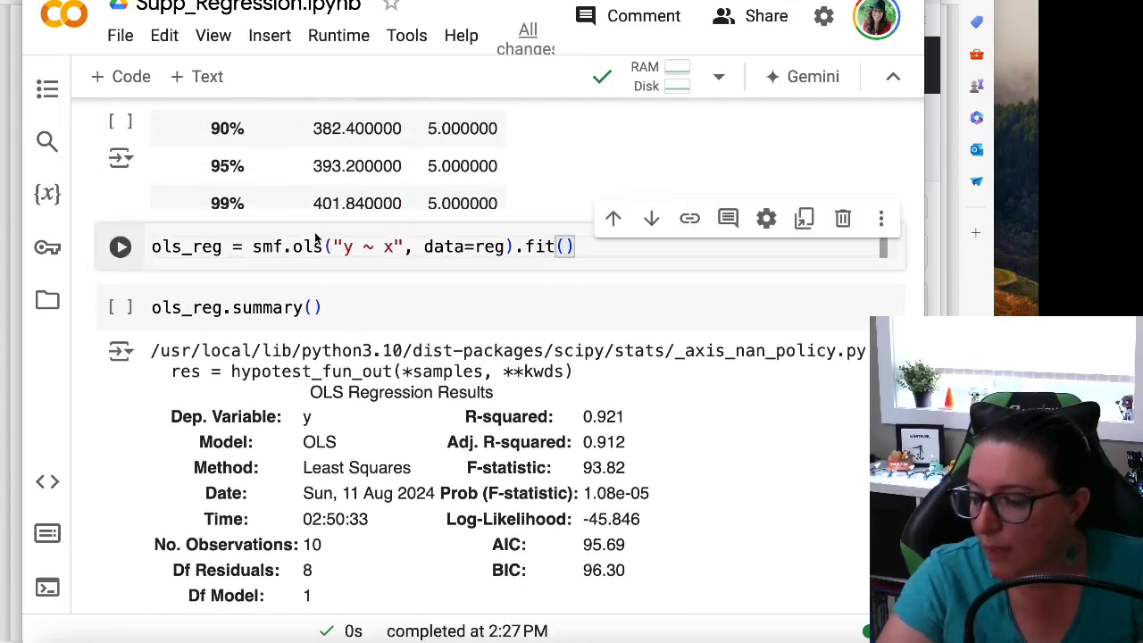
pyautogui.click(271, 248)
pyautogui.click(313, 249)
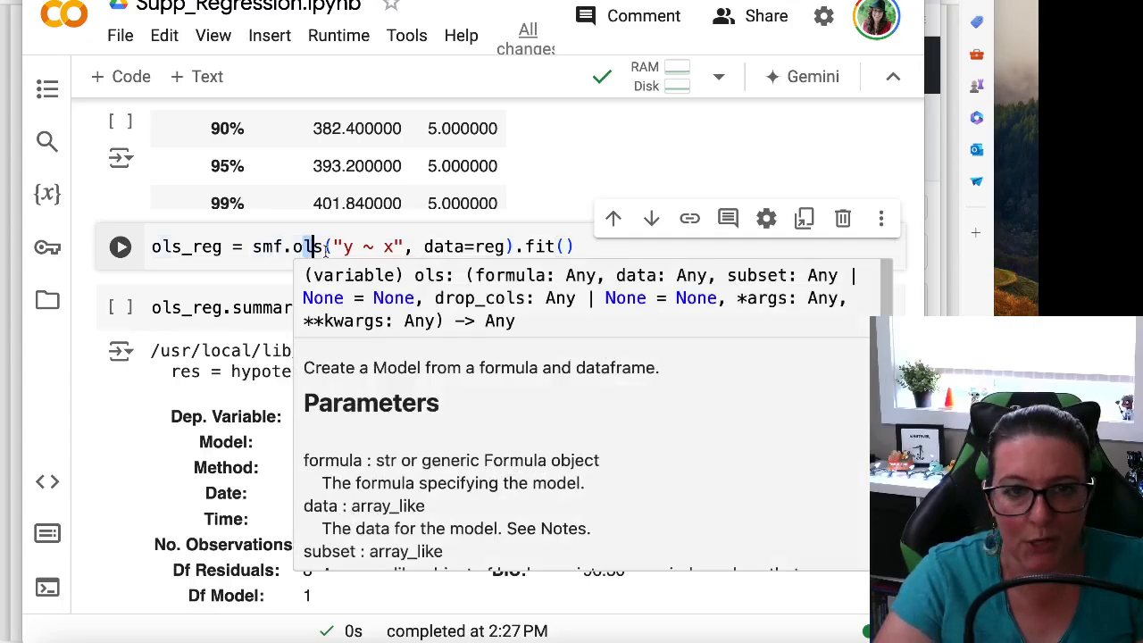
pyautogui.click(352, 248)
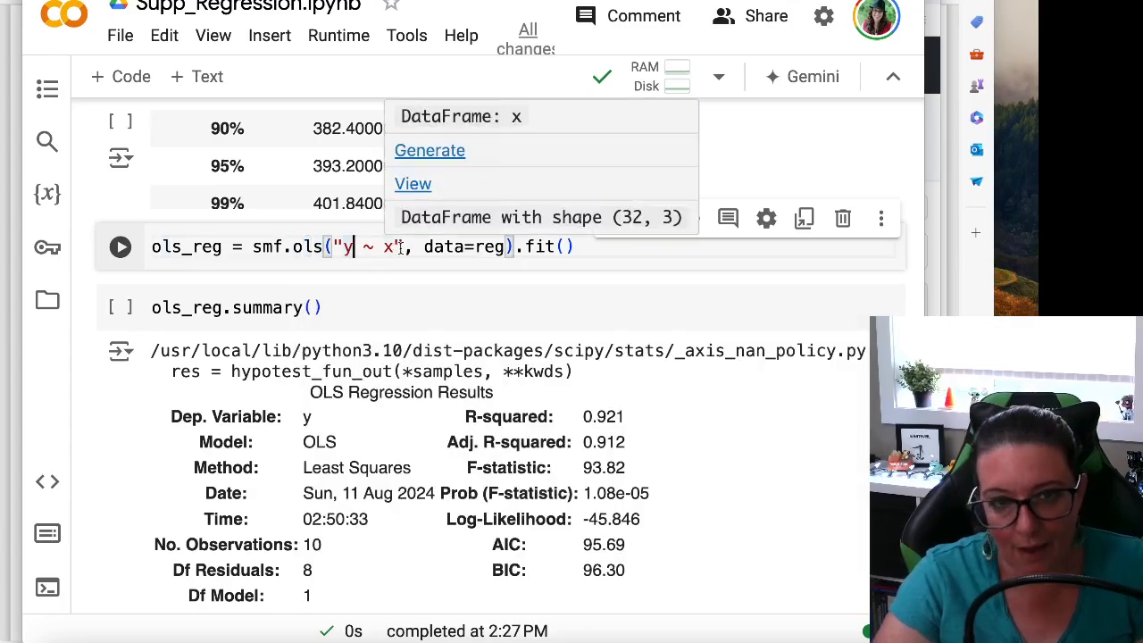
pyautogui.click(494, 248)
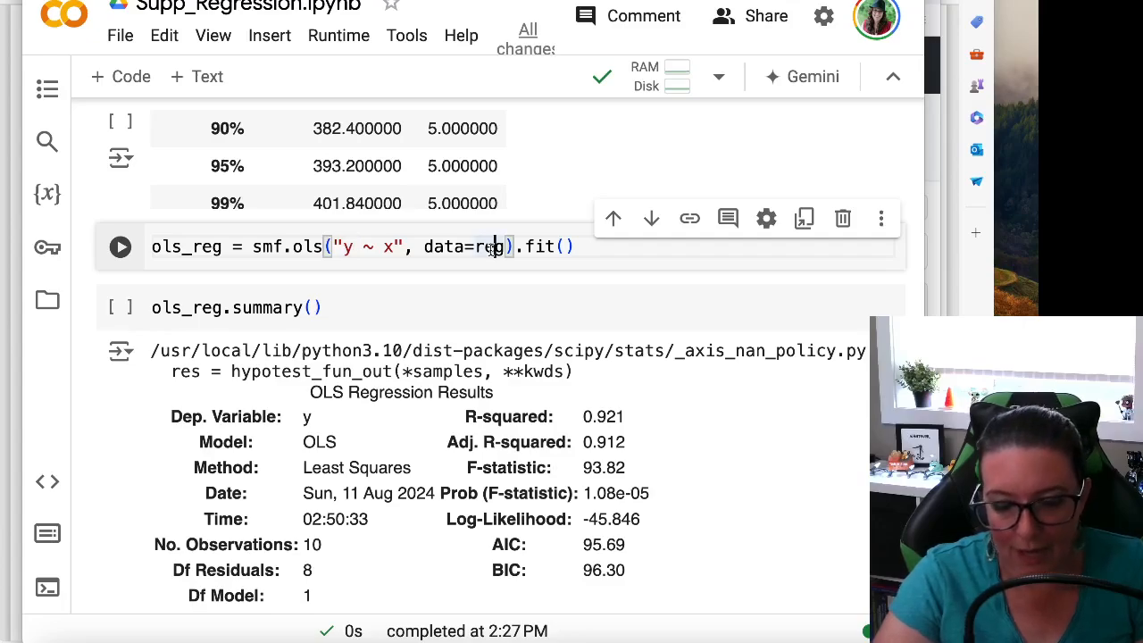
pyautogui.moveTo(603, 251); pyautogui.dragTo(516, 248)
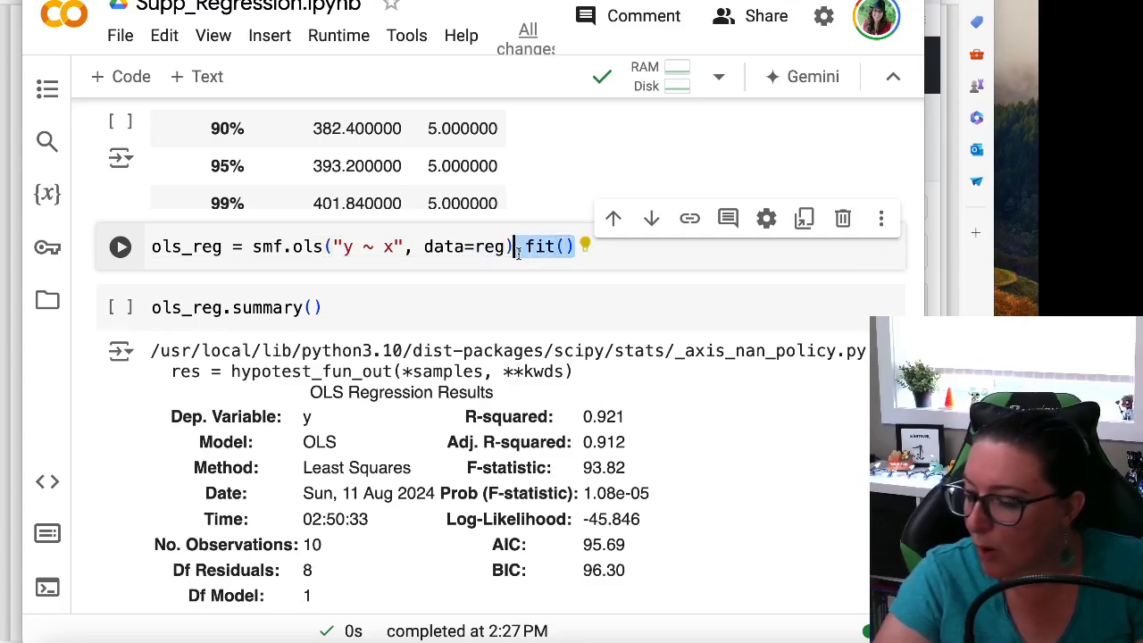
pyautogui.moveTo(165, 253); pyautogui.dragTo(579, 248)
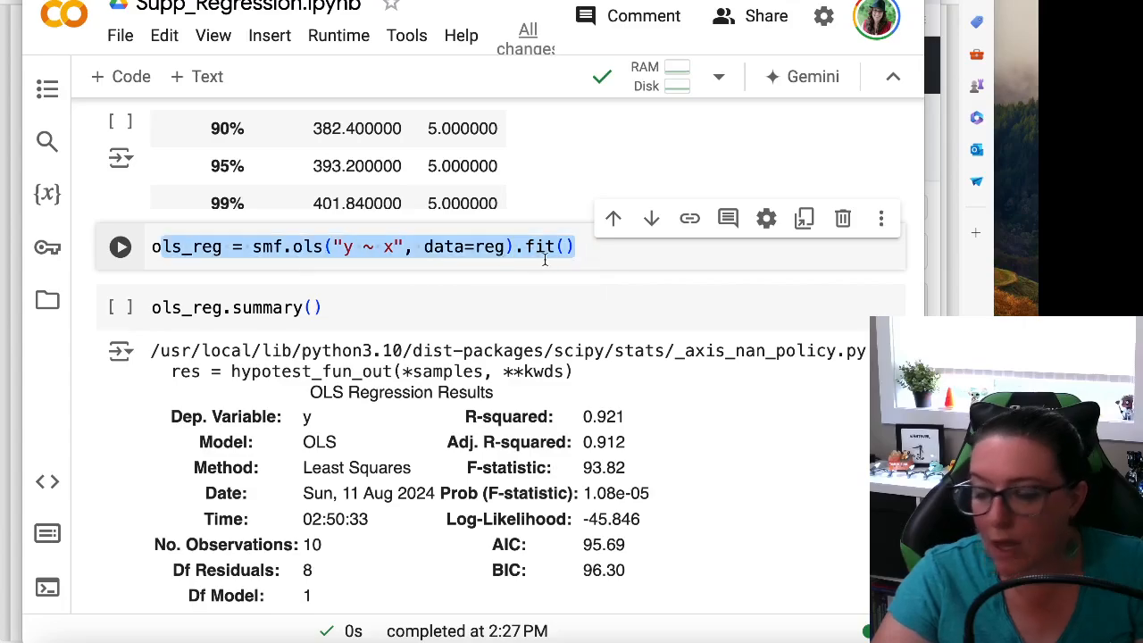
pyautogui.click(390, 307)
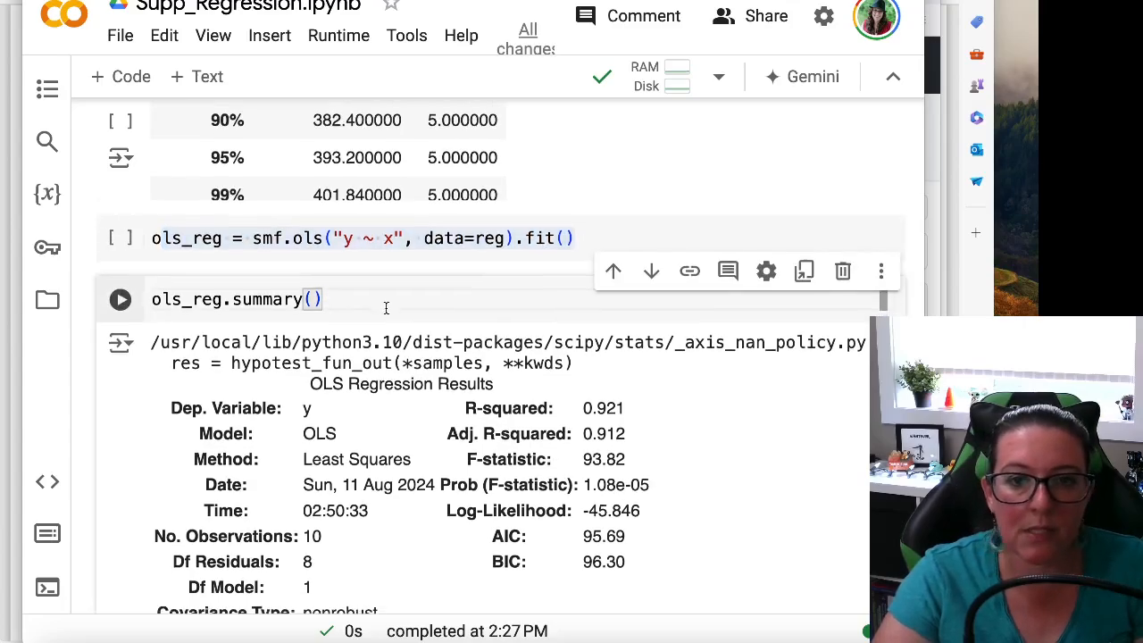
# Examine the three statsmodels import lines at the start of the Regression section, with their aliases smf, sm and stats
pyautogui.scroll(15, 386, 307)
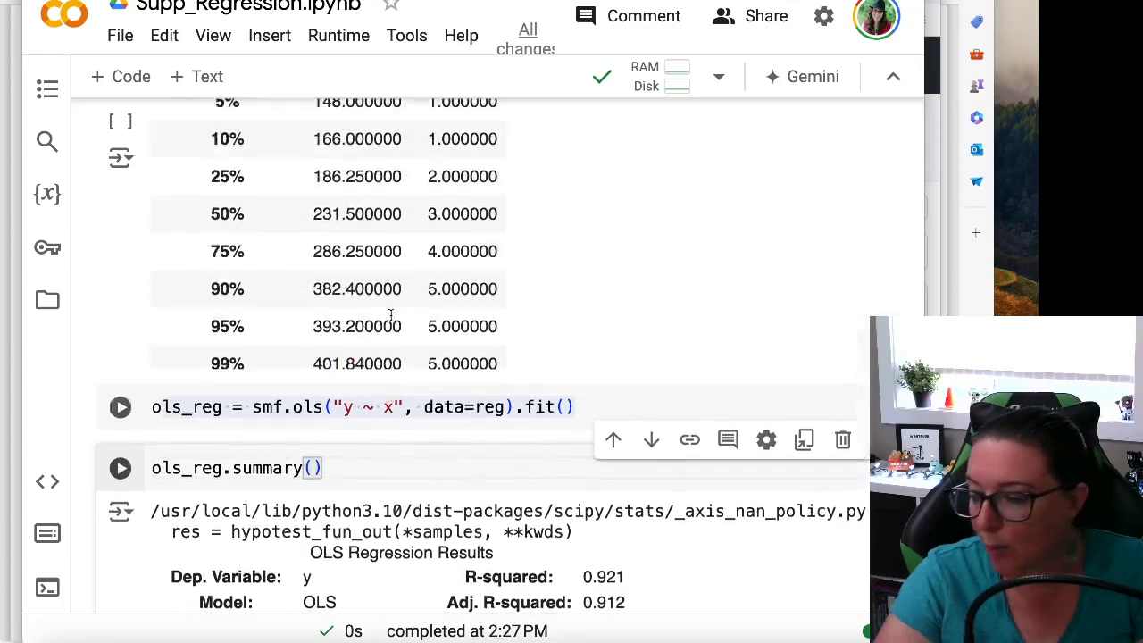
pyautogui.scroll(4, 393, 319)
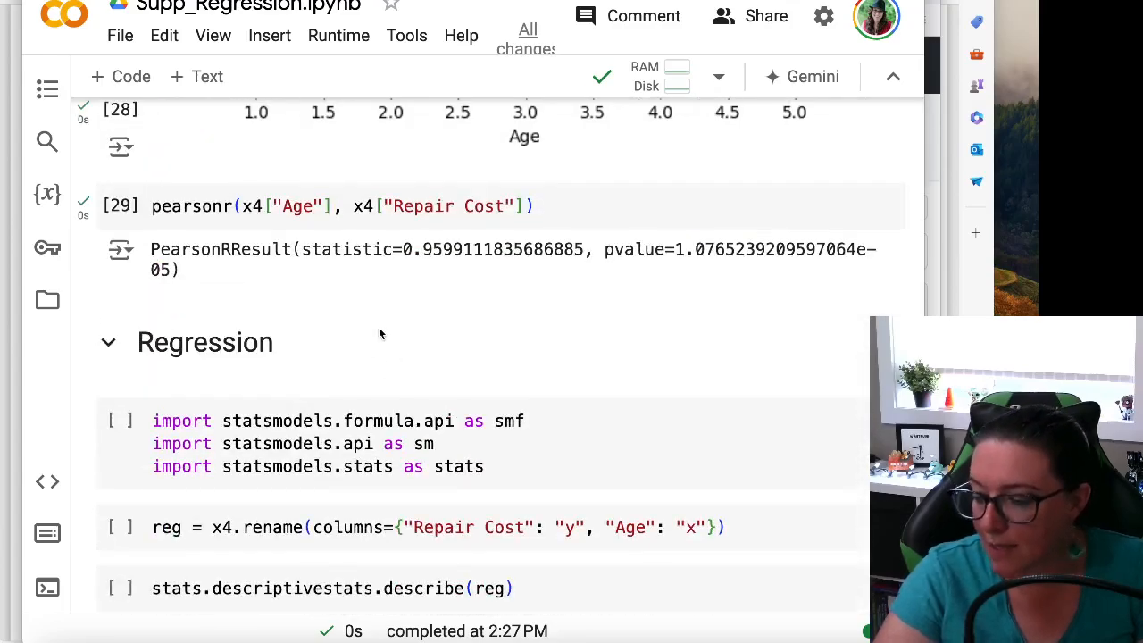
pyautogui.scroll(-2, 394, 331)
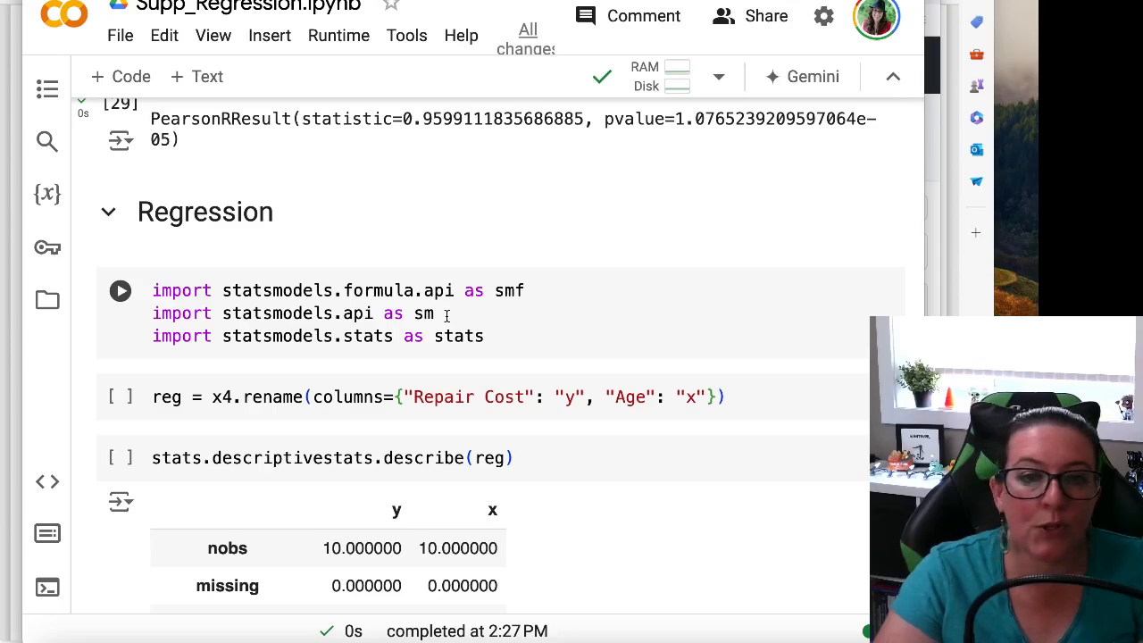
pyautogui.moveTo(530, 290); pyautogui.dragTo(203, 290)
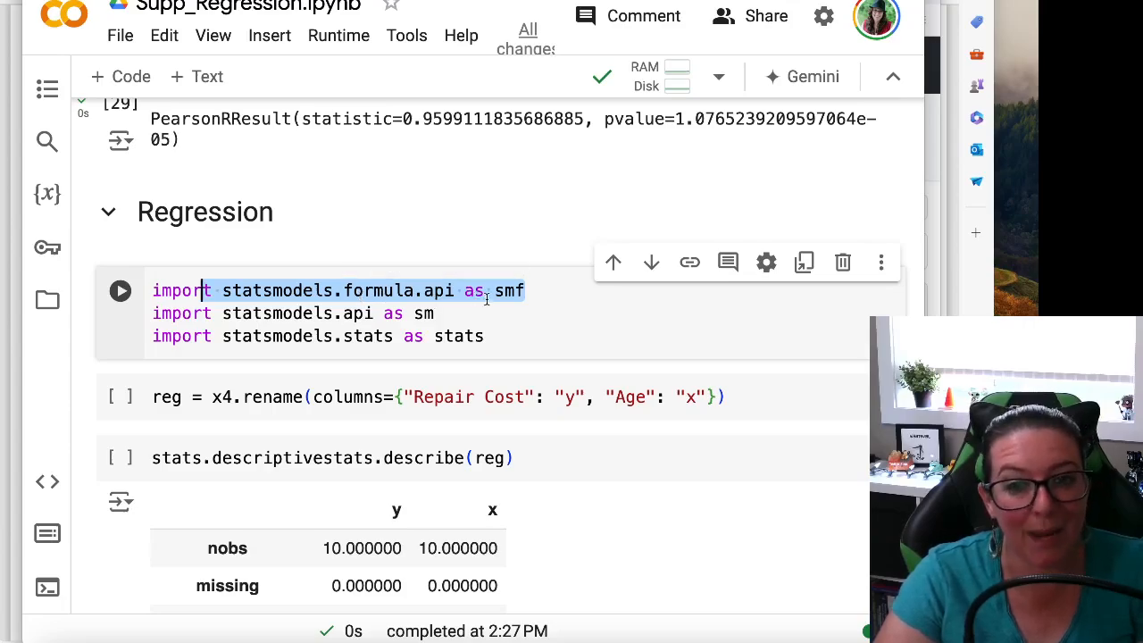
pyautogui.click(533, 290)
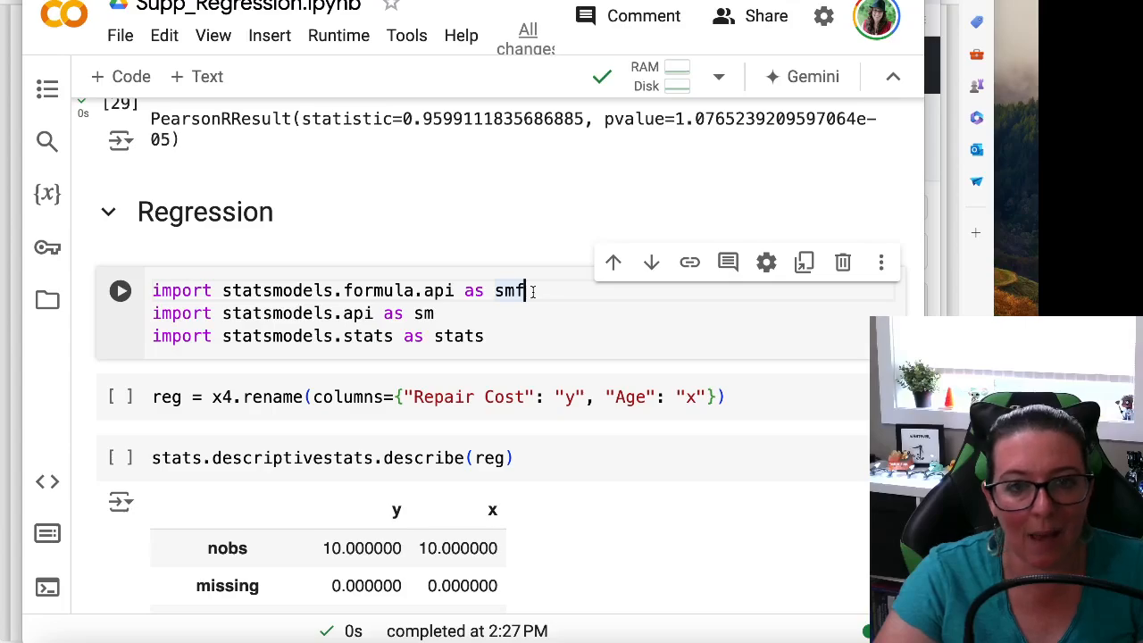
pyautogui.moveTo(534, 290); pyautogui.dragTo(150, 288)
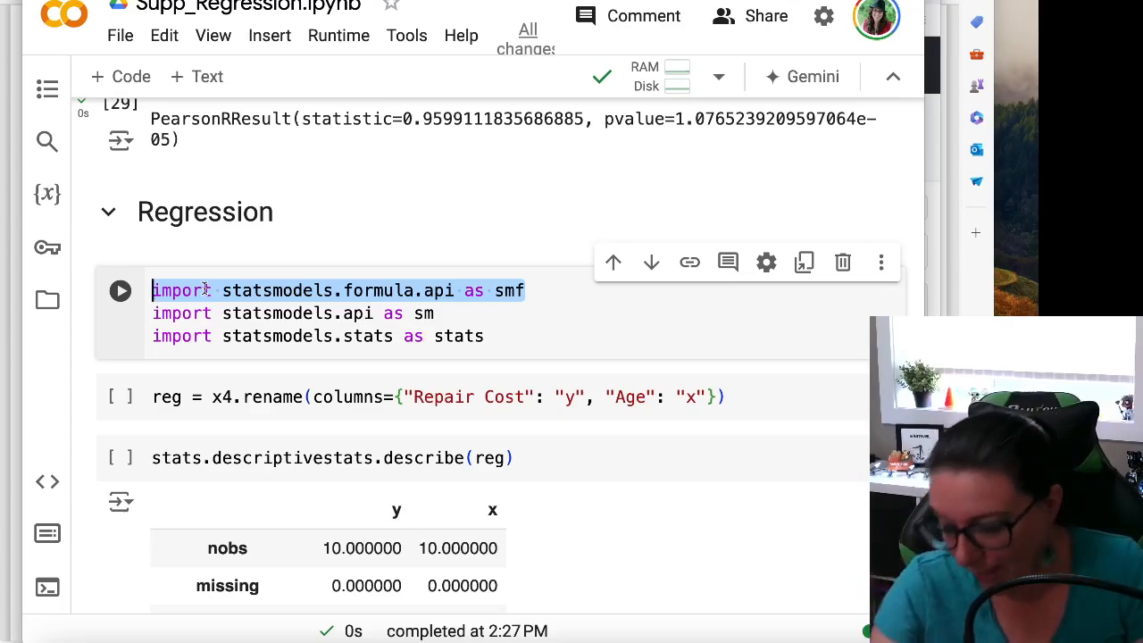
pyautogui.click(492, 313)
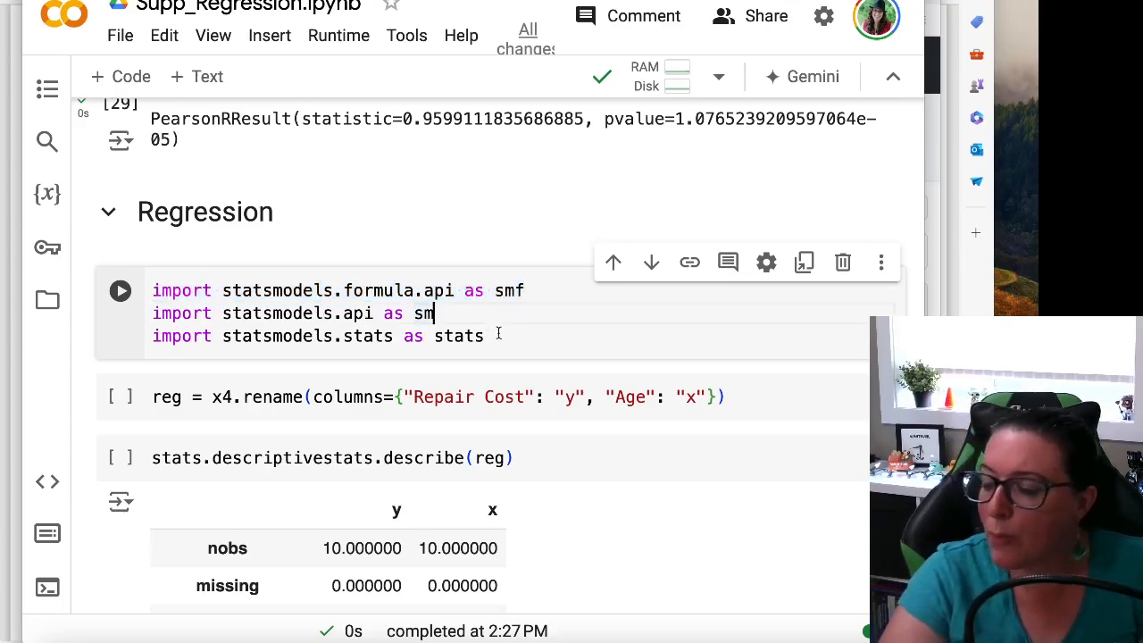
pyautogui.click(503, 335)
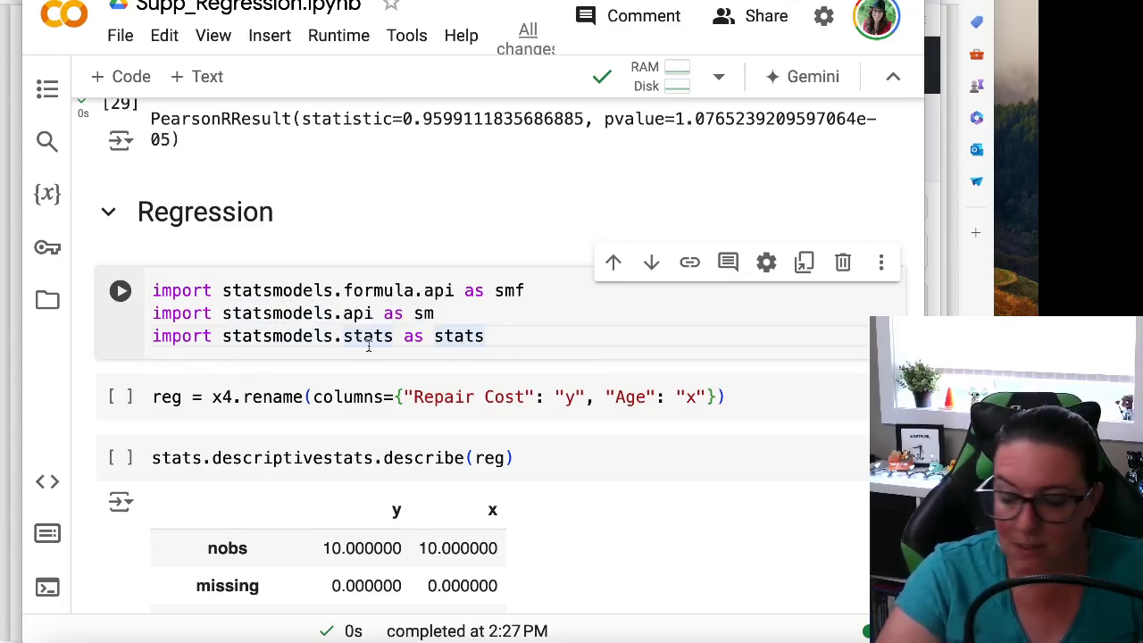
pyautogui.scroll(-3, 379, 423)
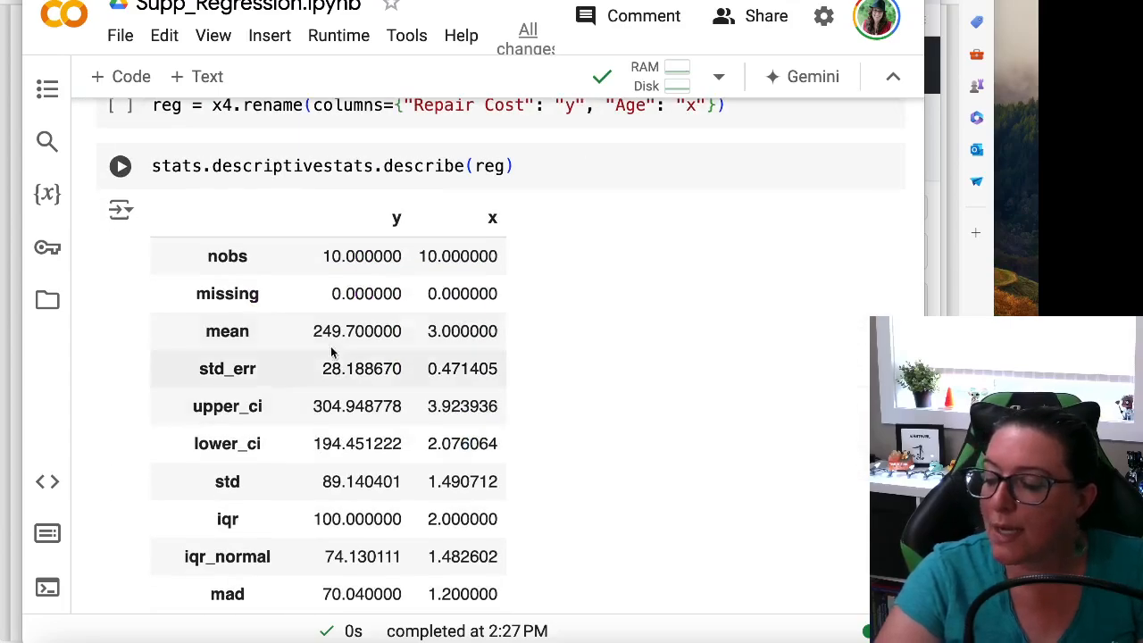
# Run the Regression section's import cell to load statsmodels.formula.api, statsmodels.api and statsmodels.stats
pyautogui.scroll(2, 365, 426)
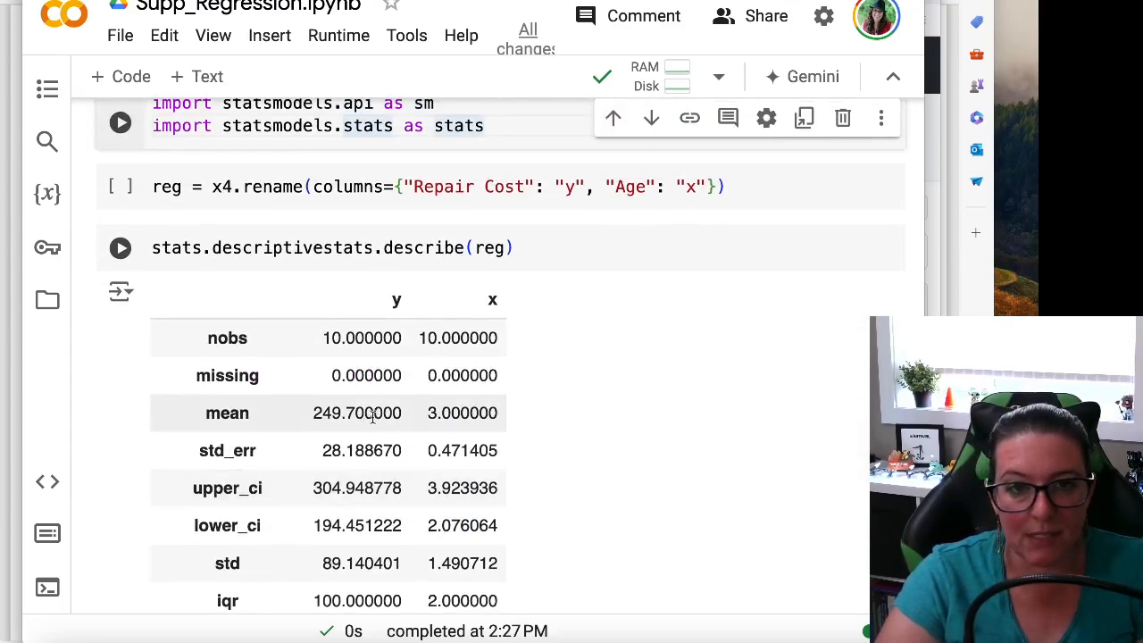
pyautogui.scroll(1, 372, 417)
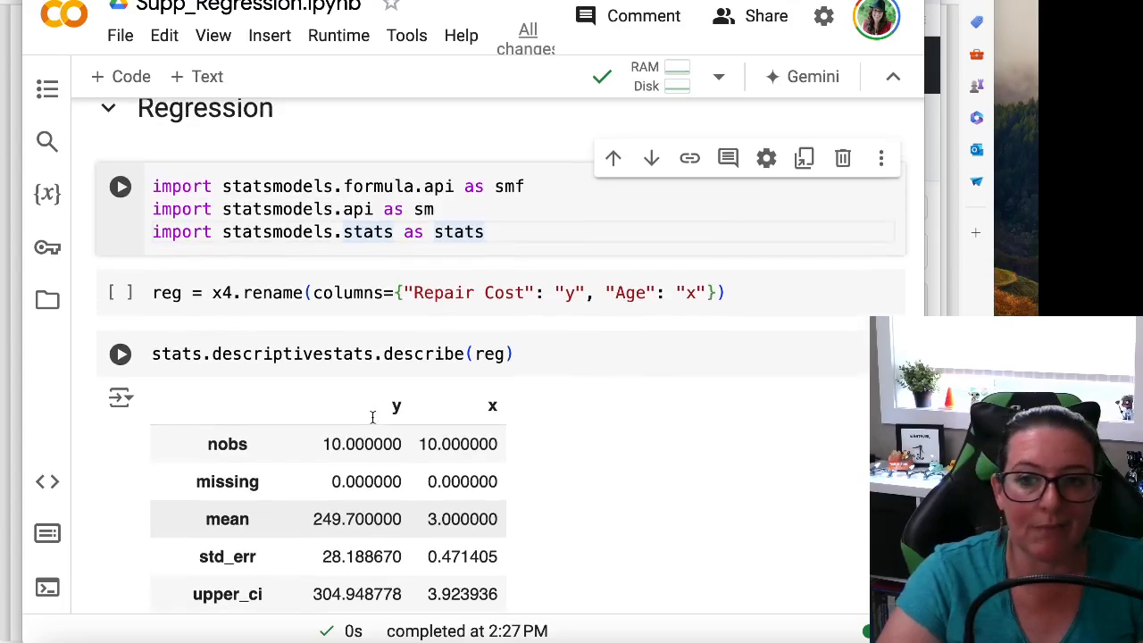
pyautogui.scroll(1, 373, 421)
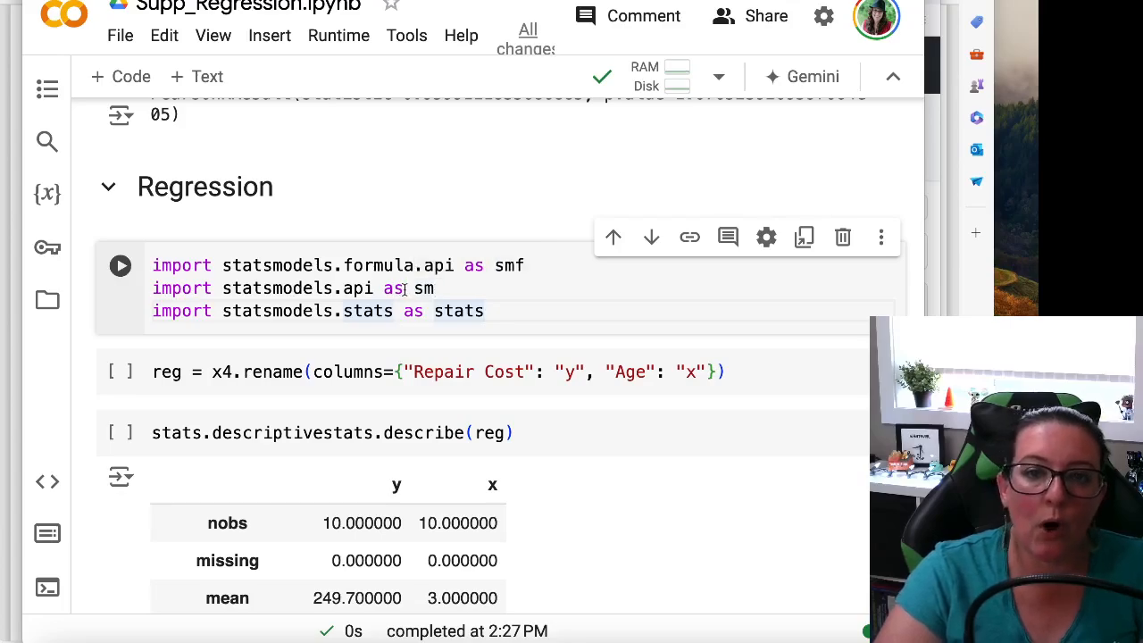
pyautogui.scroll(1, 368, 347)
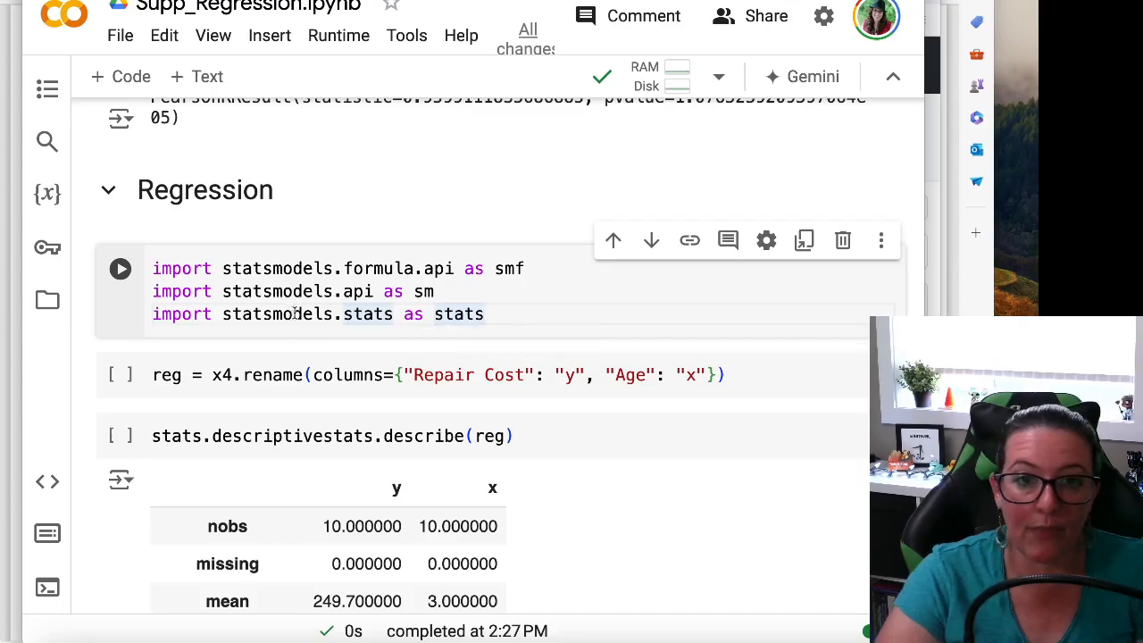
pyautogui.scroll(1, 273, 317)
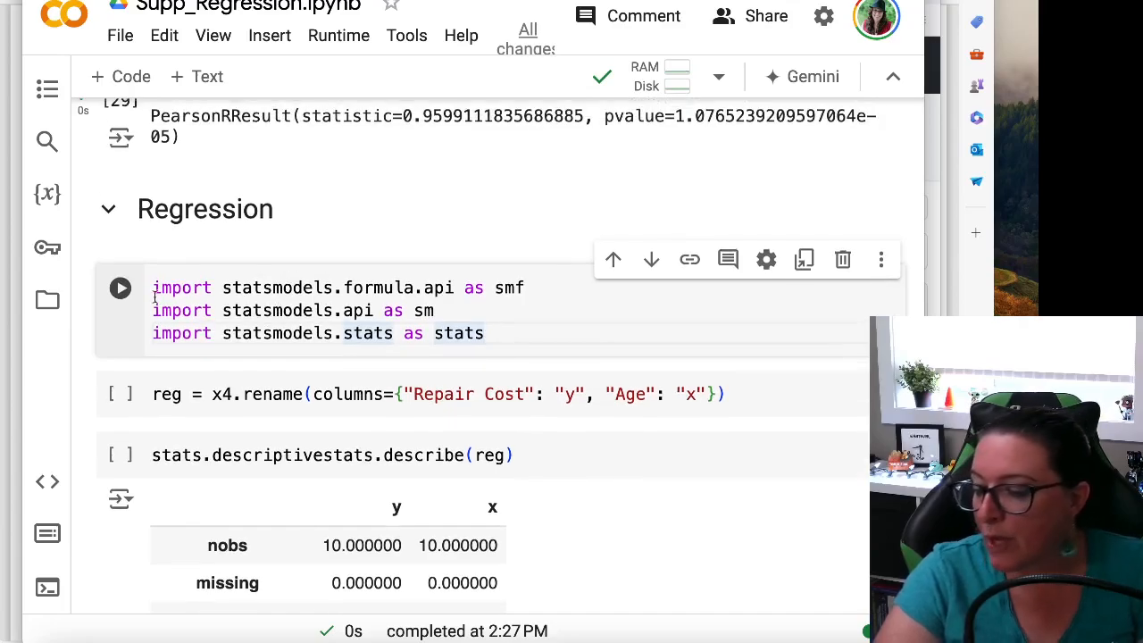
pyautogui.moveTo(153, 288); pyautogui.dragTo(516, 277)
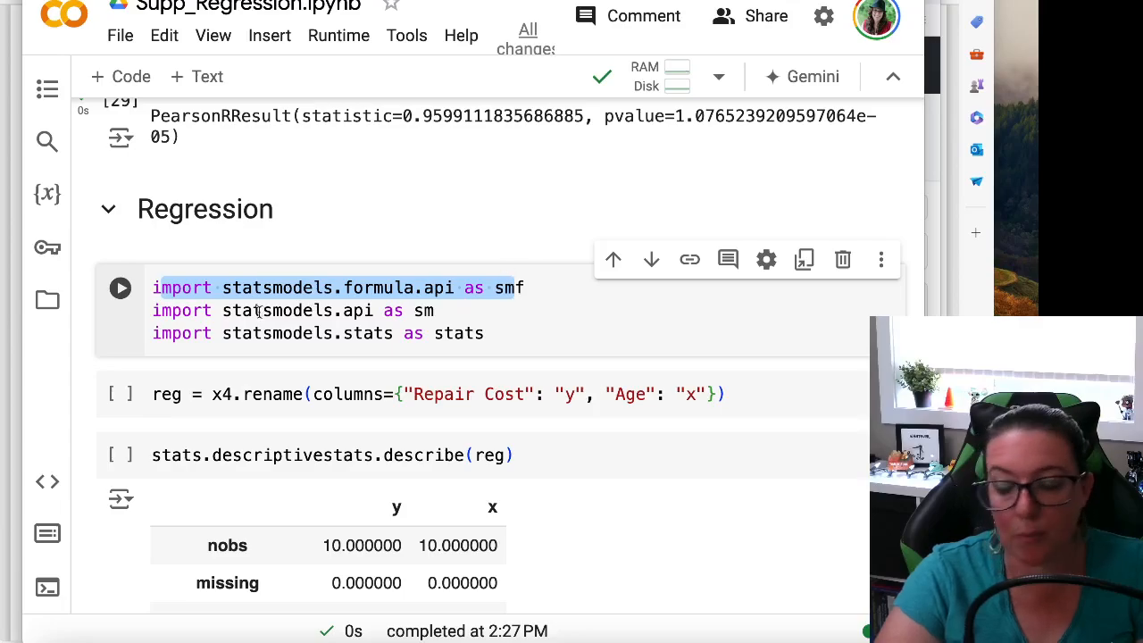
pyautogui.hotkey('ctrl', 'Return')
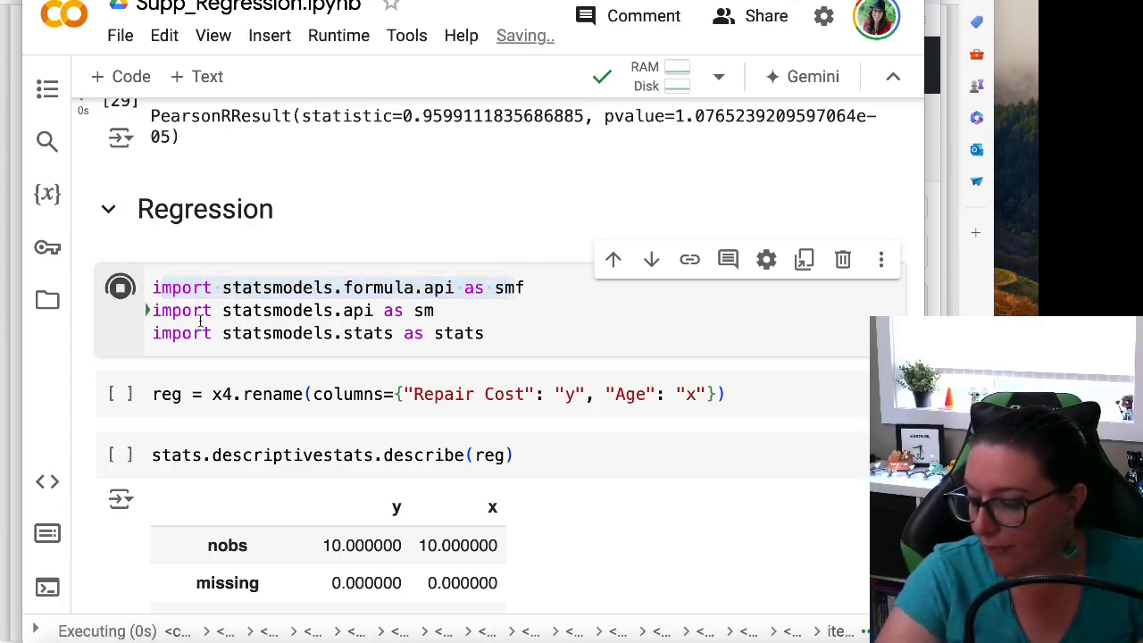
# Run the cell that creates reg from x4 by renaming the column "Repair Cost" to "y" and "Age" to "x"
pyautogui.scroll(-1, 201, 358)
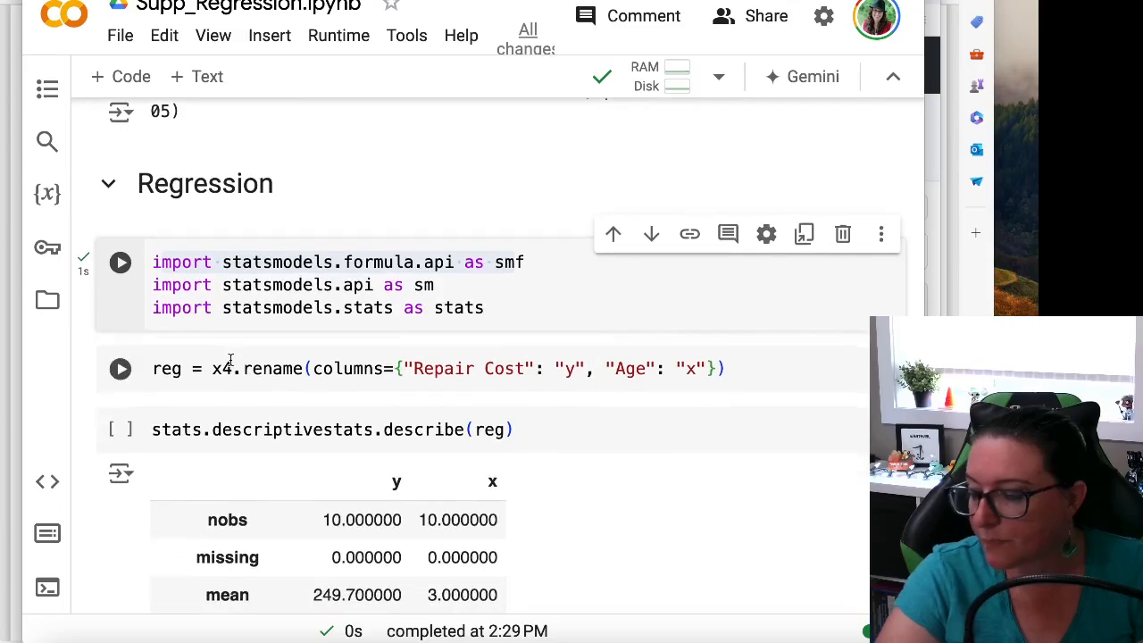
pyautogui.moveTo(230, 359)
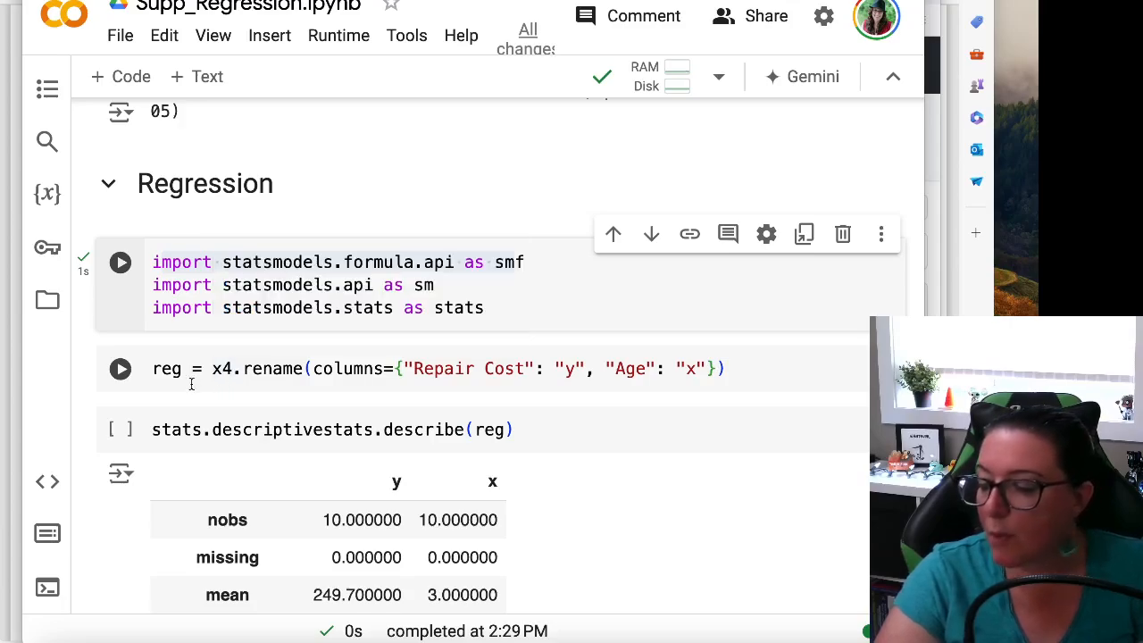
pyautogui.moveTo(221, 369); pyautogui.dragTo(285, 371)
pyautogui.click(286, 372)
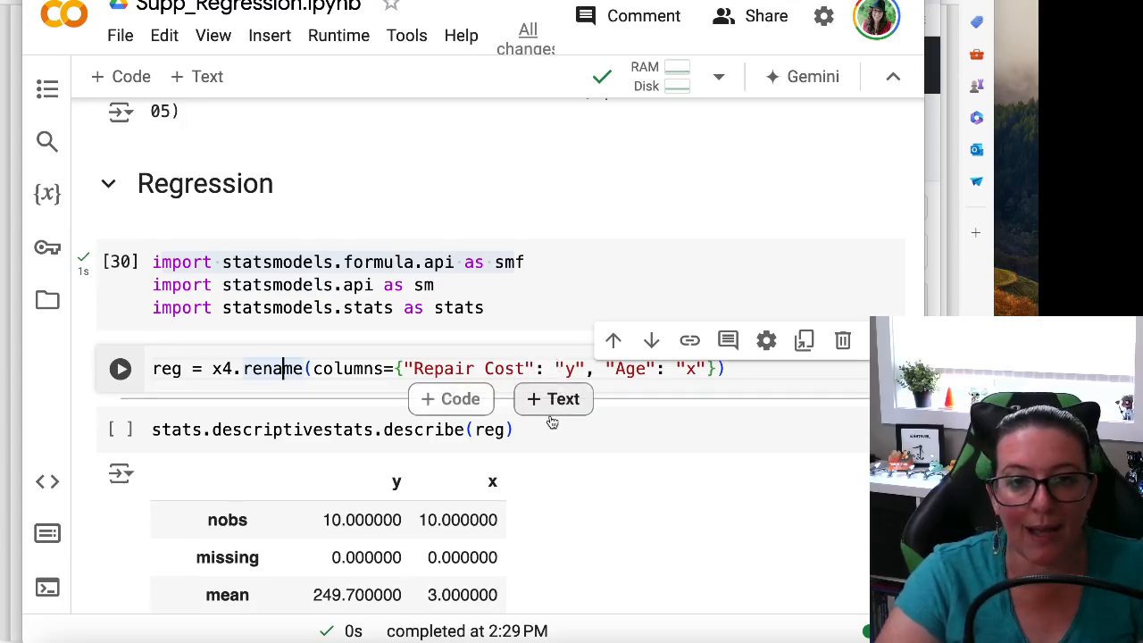
pyautogui.scroll(1, 551, 423)
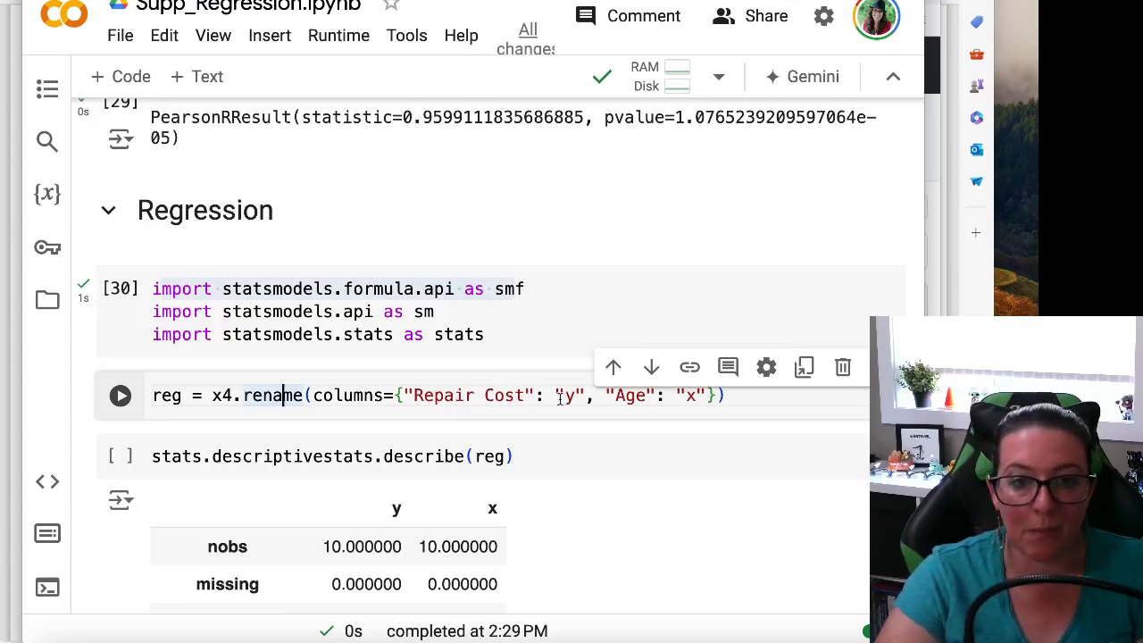
pyautogui.click(120, 395)
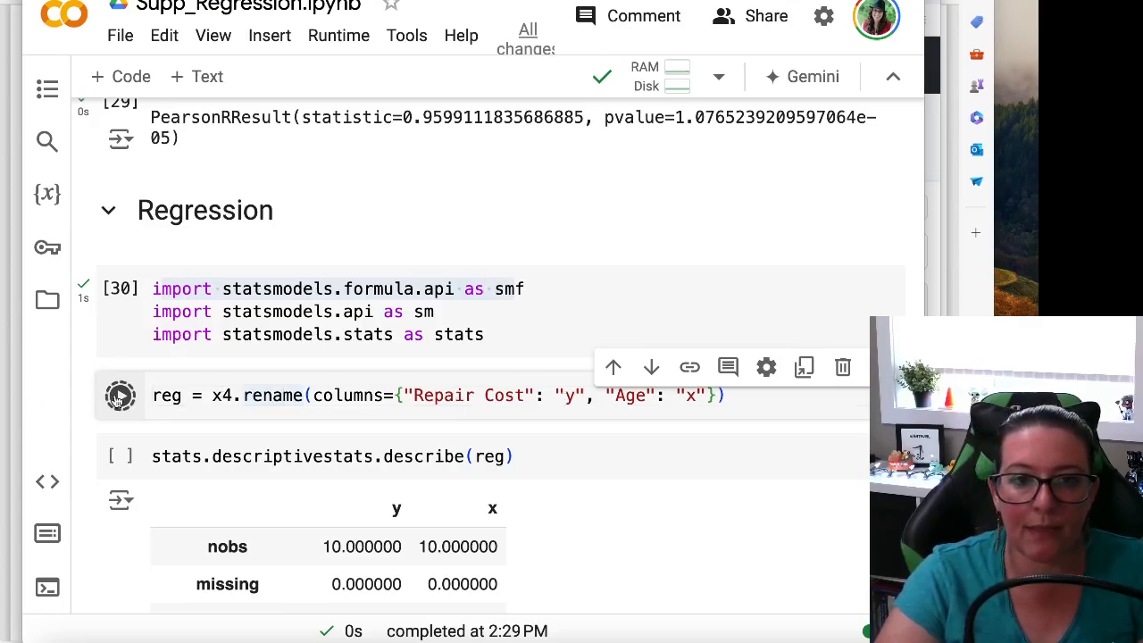
# Insert a code cell below the rename cell, enter reg.head() and run it to view the renamed data
pyautogui.click(114, 77)
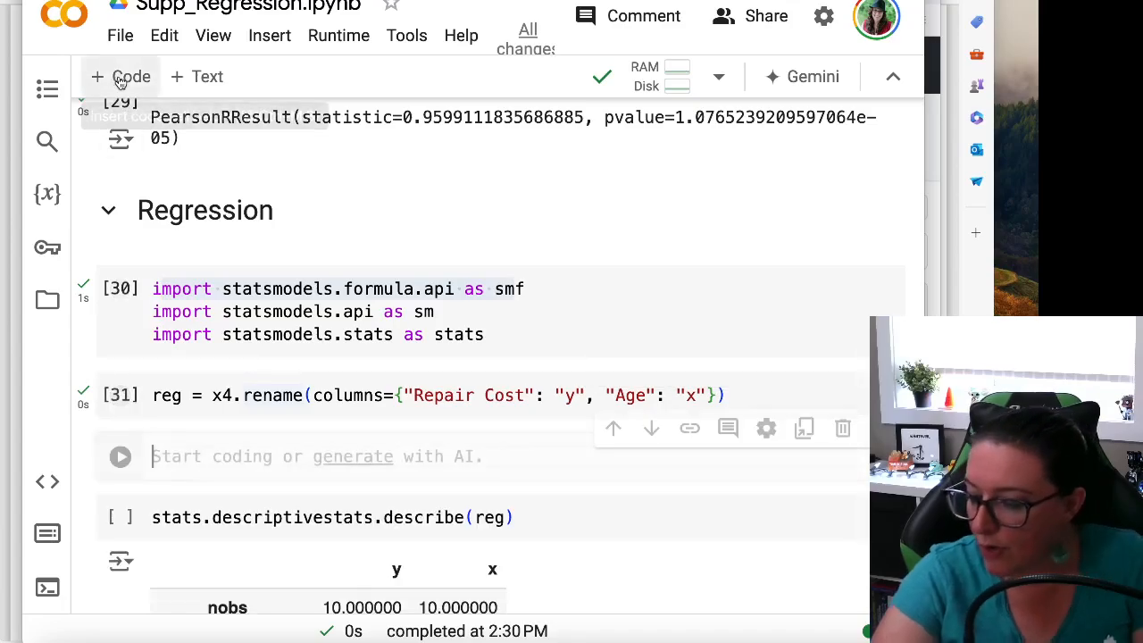
pyautogui.write('reg.head(')
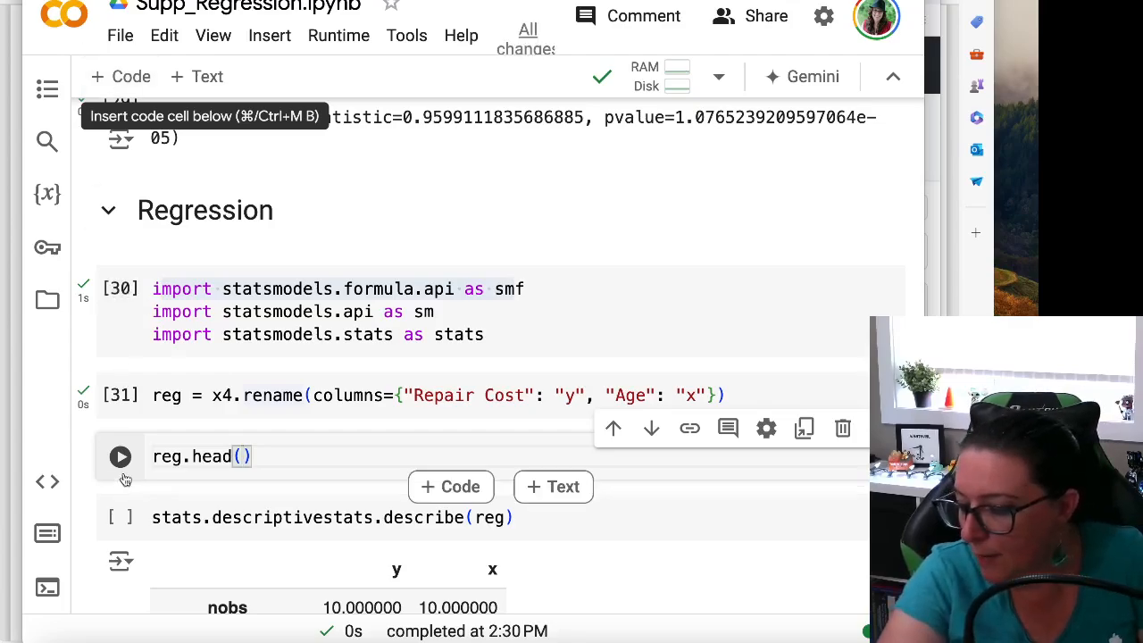
pyautogui.hotkey('ctrl', 'Return')
pyautogui.scroll(-2, 293, 394)
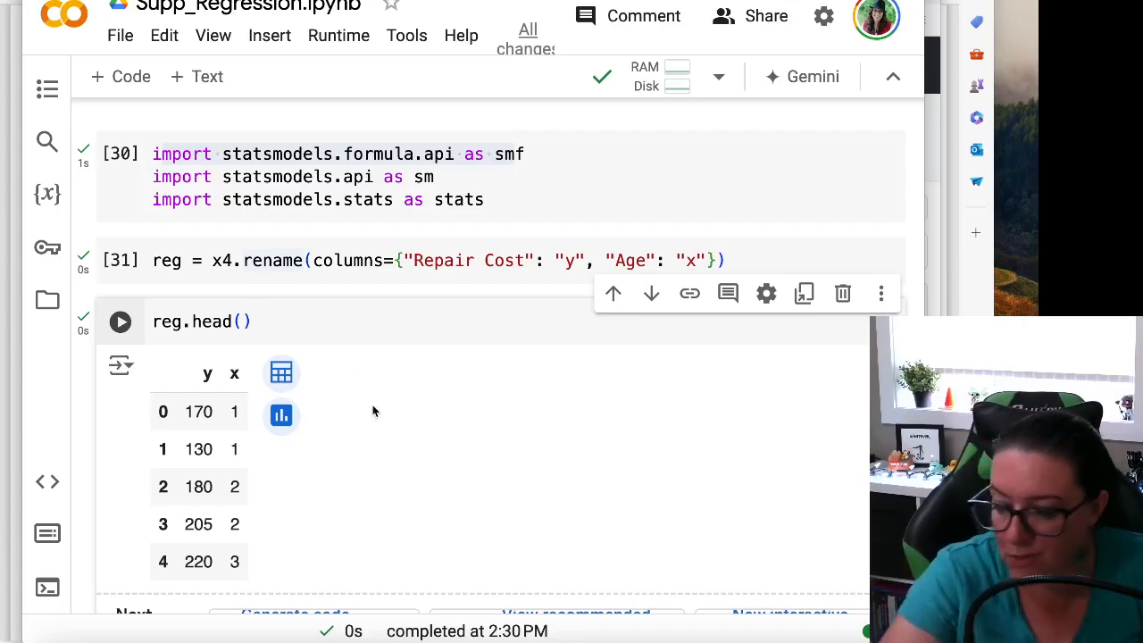
# Examine the OLS fitting cell part by part: the ols_reg variable, the smf alias, the ols function and the "y ~ x" formula
pyautogui.scroll(-1, 375, 412)
pyautogui.scroll(-15, 380, 420)
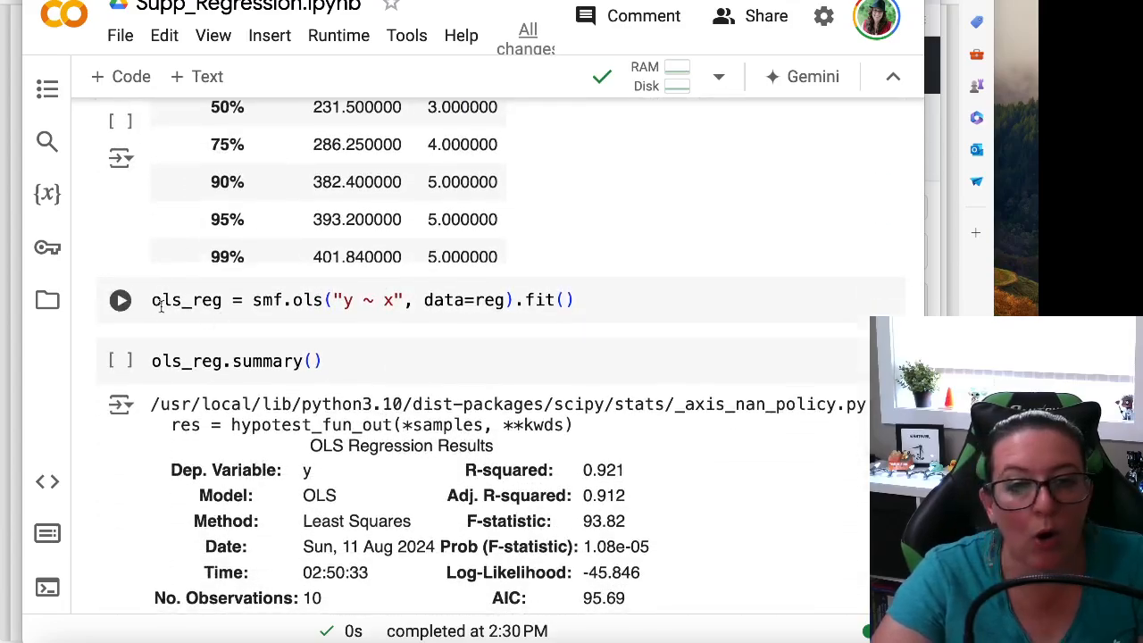
pyautogui.moveTo(222, 300); pyautogui.dragTo(135, 302)
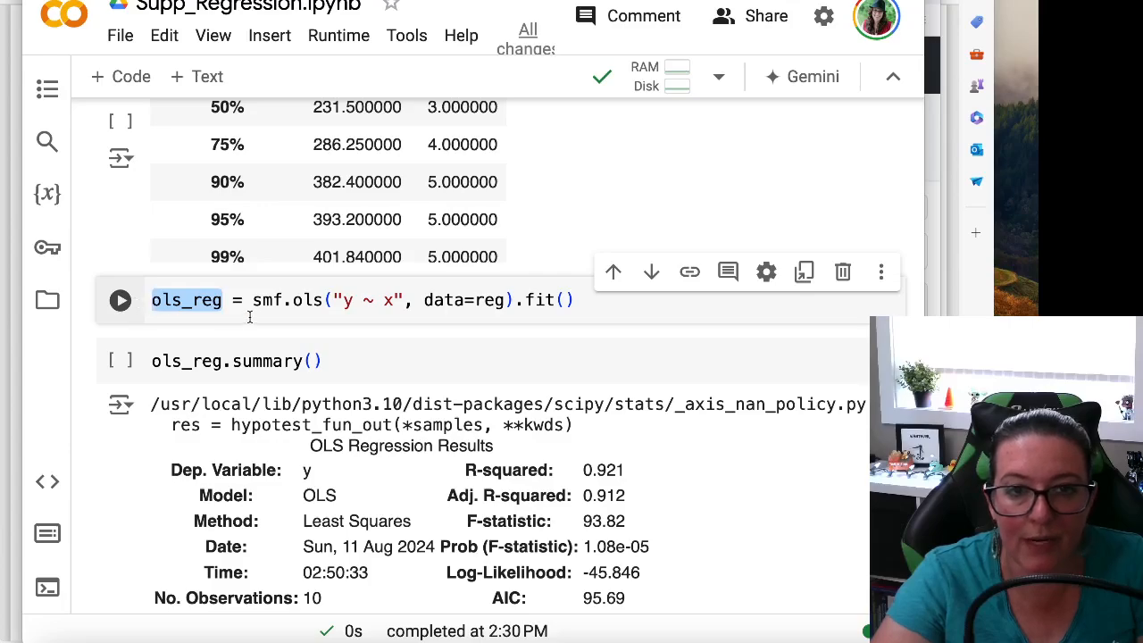
pyautogui.moveTo(254, 300); pyautogui.dragTo(282, 301)
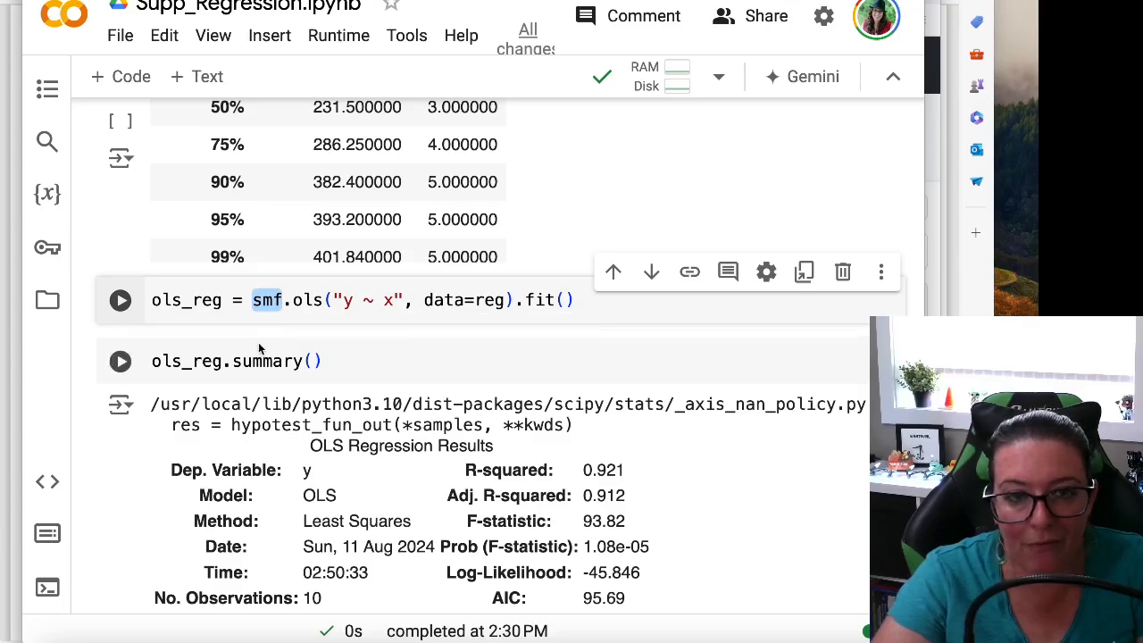
pyautogui.moveTo(295, 301); pyautogui.dragTo(322, 301)
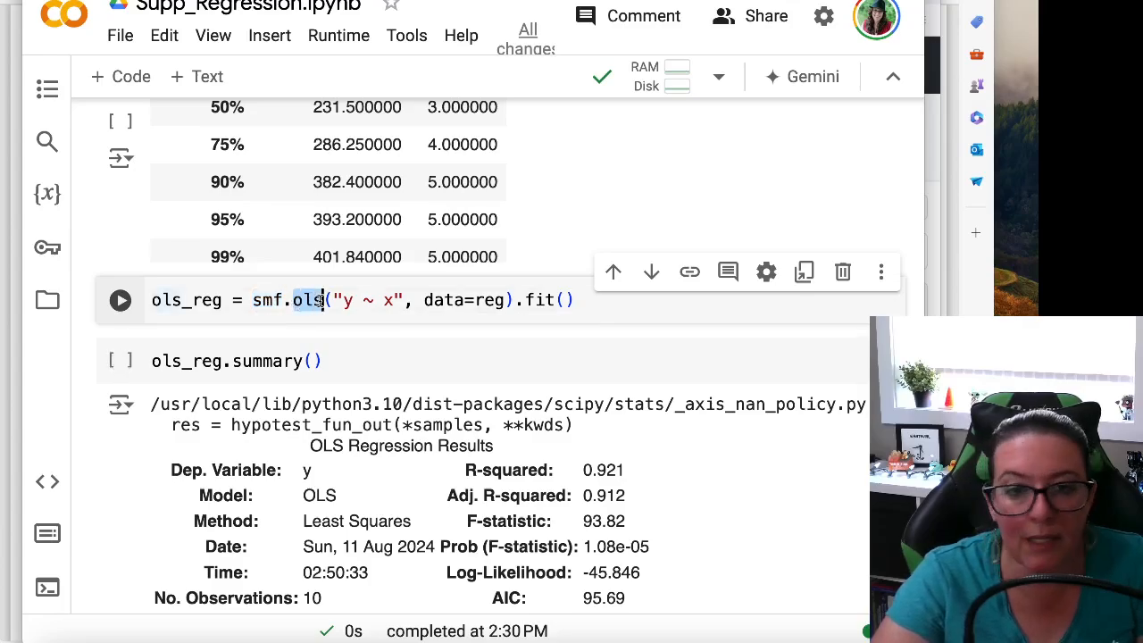
pyautogui.doubleClick(348, 301)
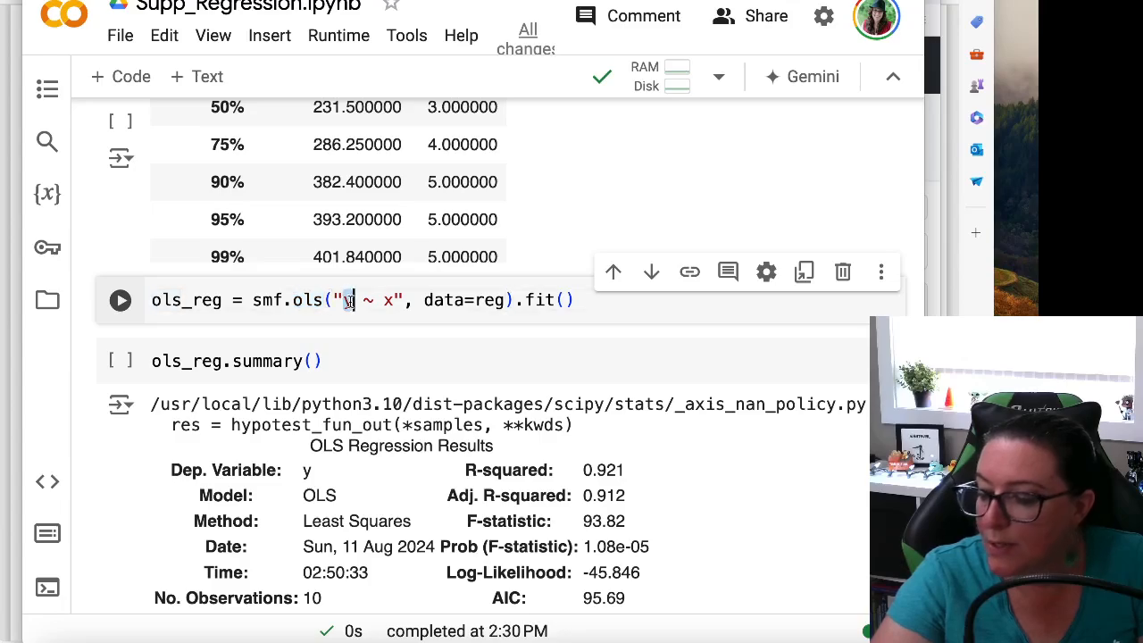
pyautogui.click(394, 301)
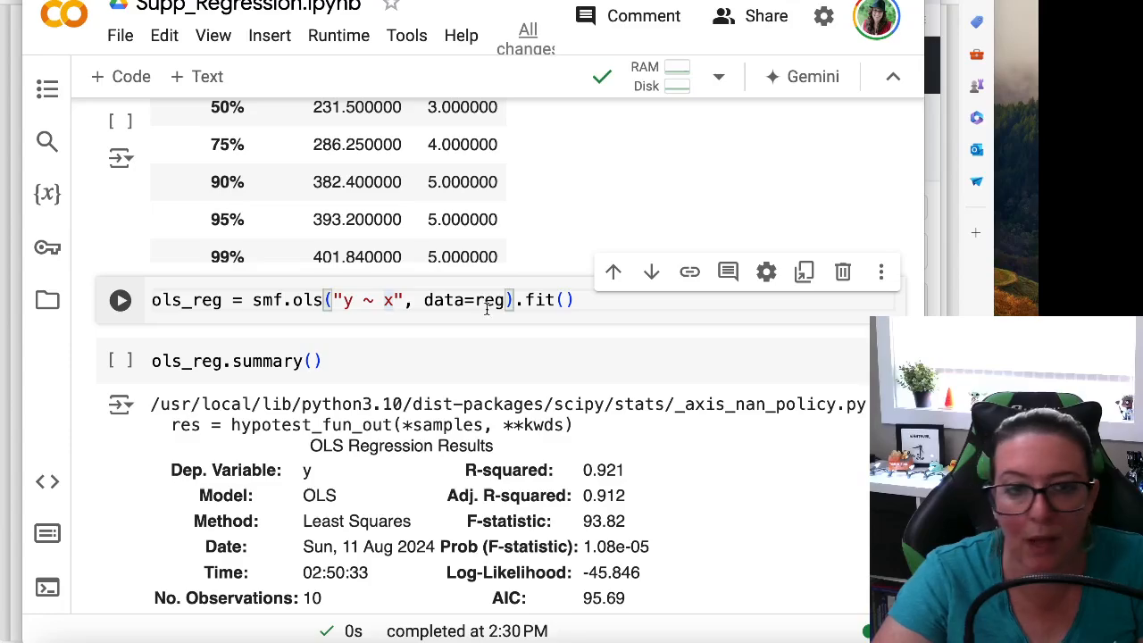
# Review the rename cell that defines reg, the data source used by the OLS model
pyautogui.scroll(20, 460, 323)
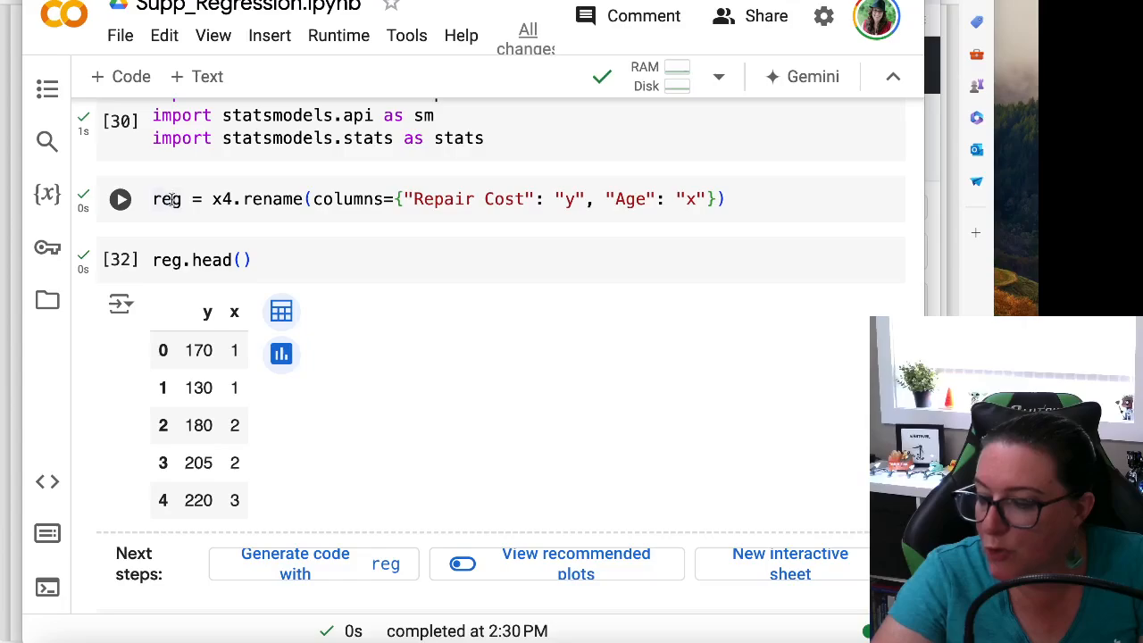
pyautogui.moveTo(172, 199); pyautogui.dragTo(676, 201)
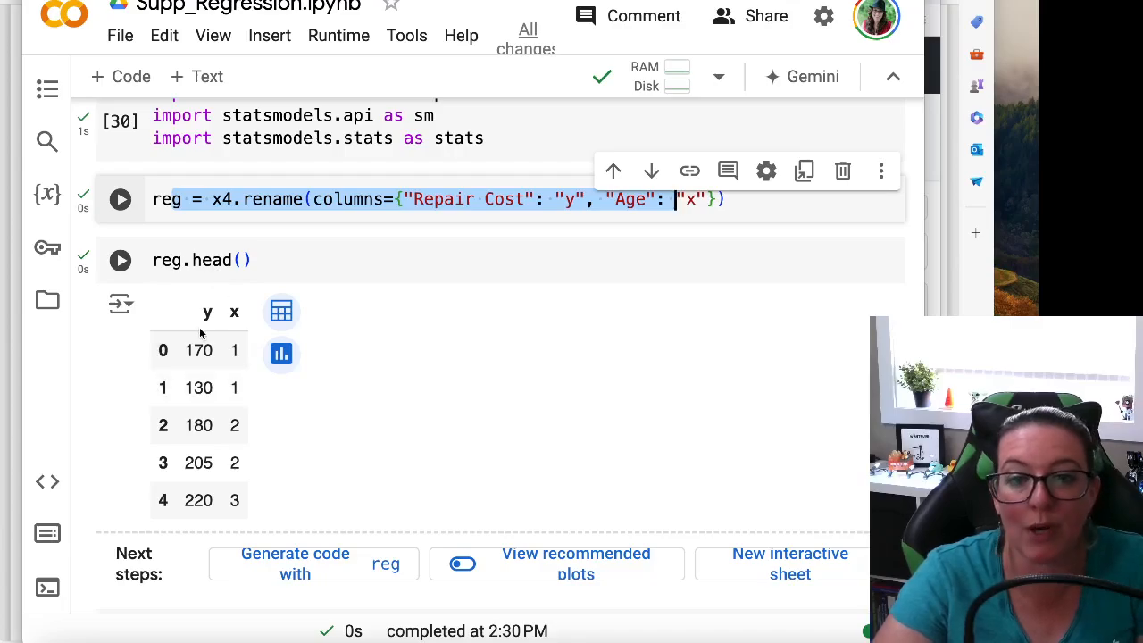
pyautogui.scroll(-15, 200, 332)
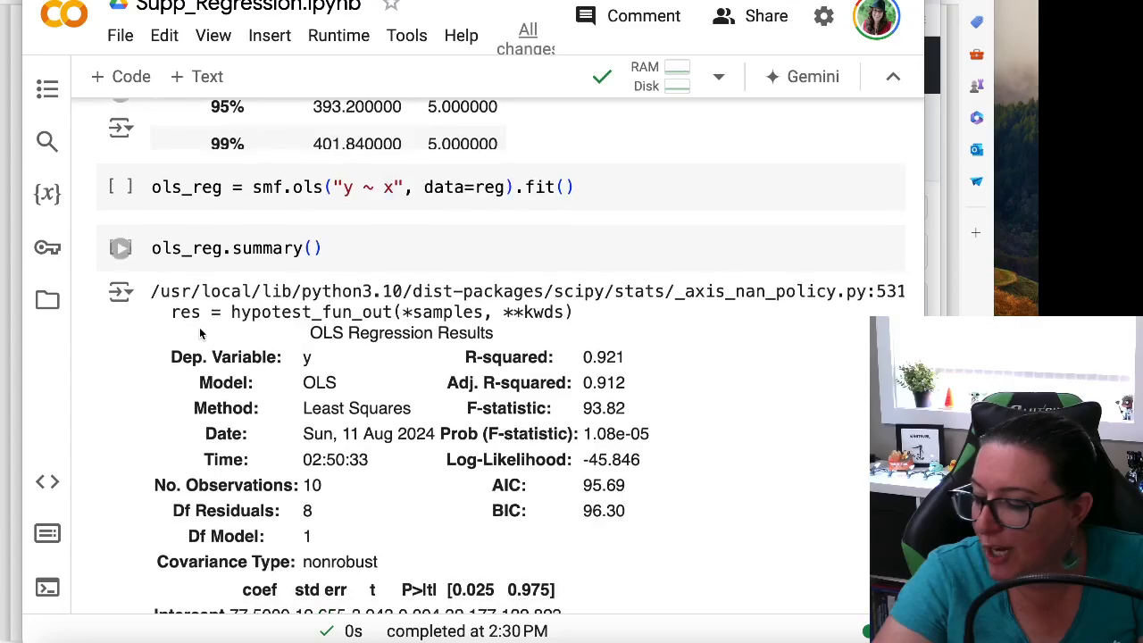
# Run the cell ols_reg = smf.ols("y ~ x", data=reg).fit() and the ols_reg.summary() cell below it
pyautogui.scroll(2, 200, 333)
pyautogui.moveTo(576, 321); pyautogui.dragTo(180, 321)
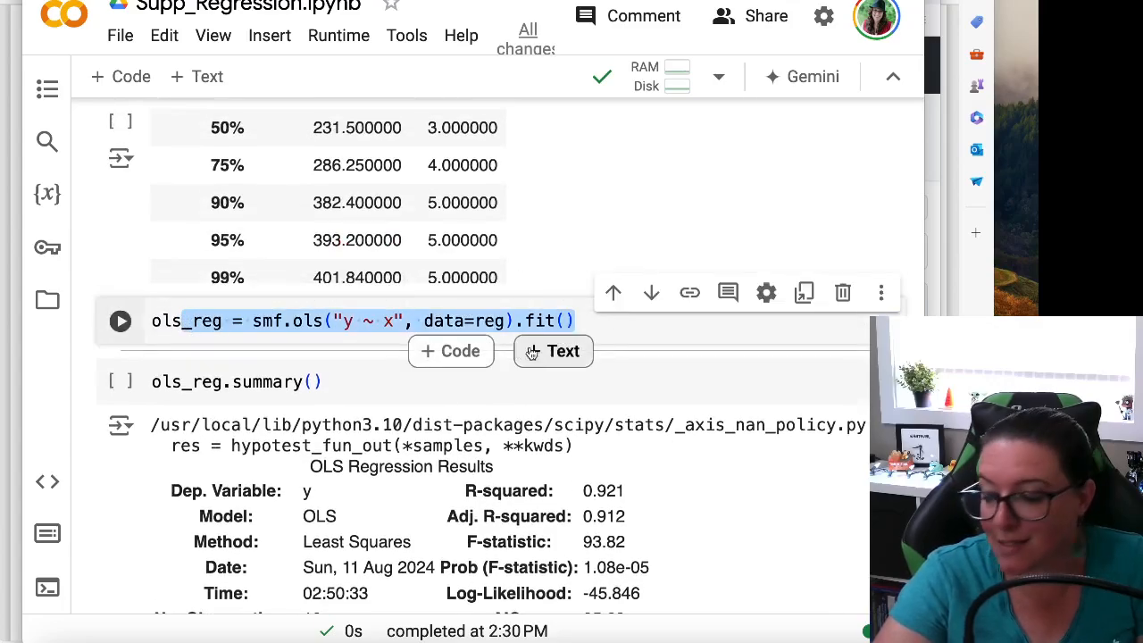
pyautogui.click(333, 321)
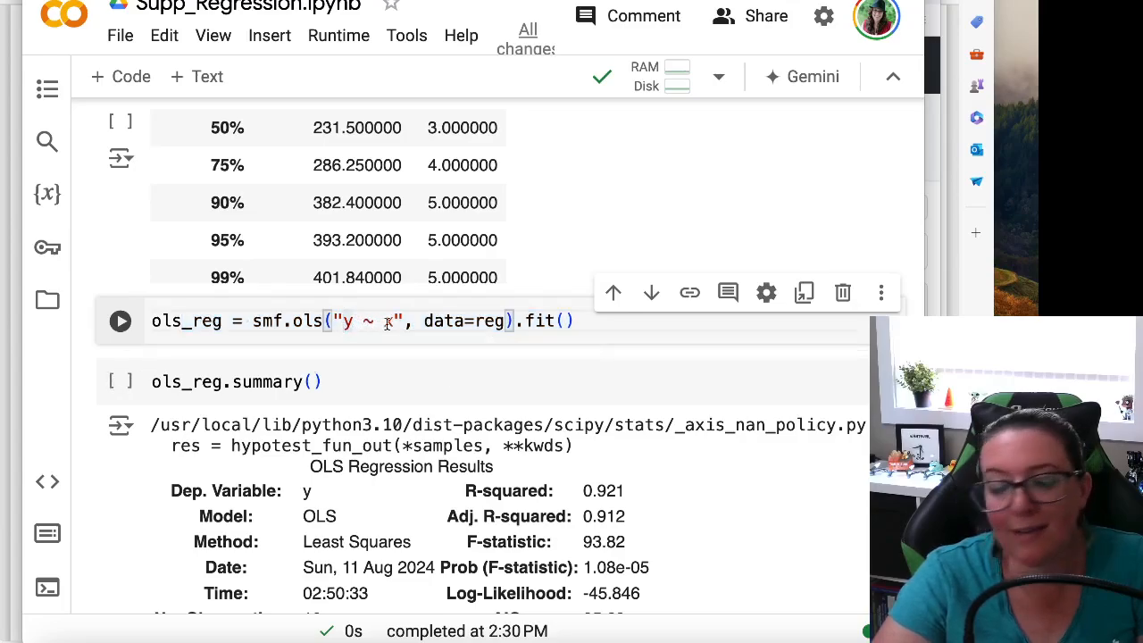
pyautogui.moveTo(387, 323)
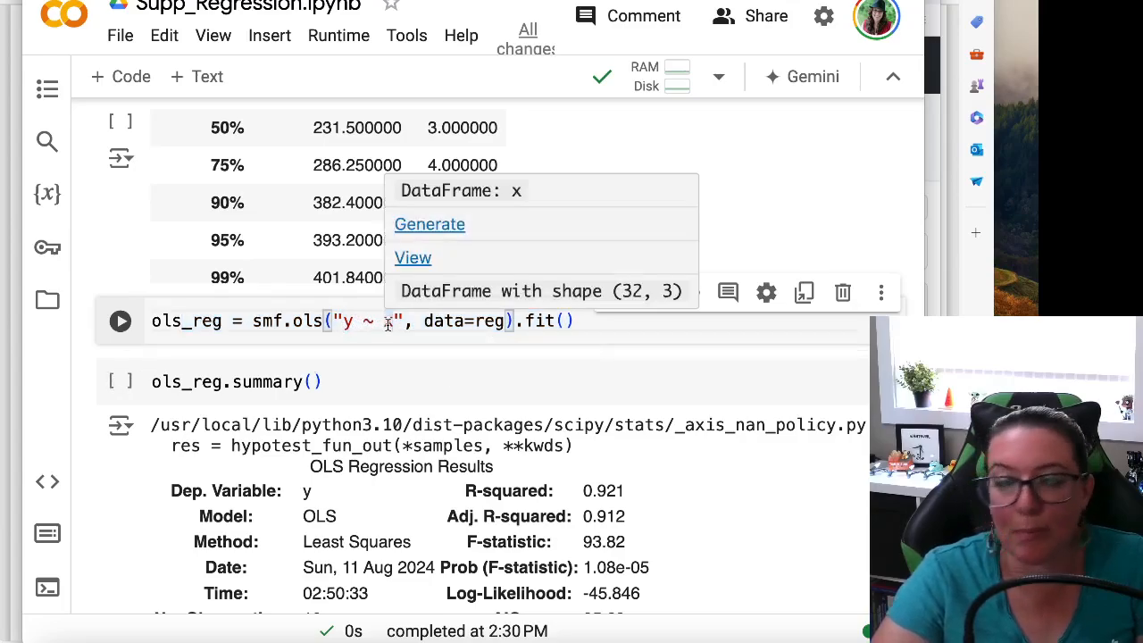
pyautogui.moveTo(476, 321); pyautogui.dragTo(505, 322)
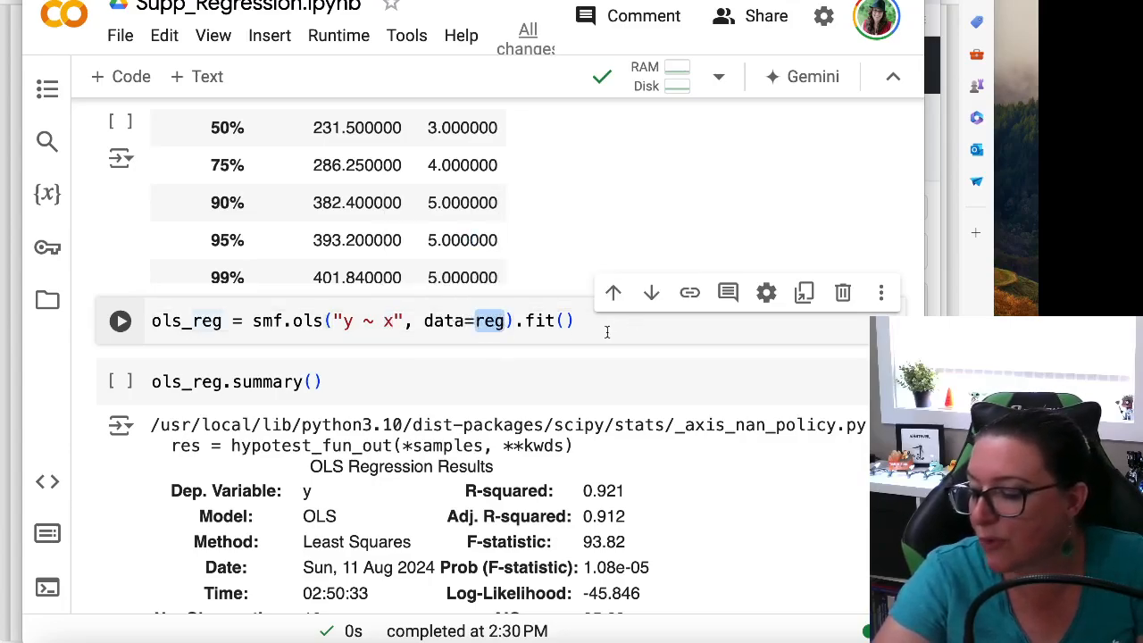
pyautogui.click(120, 321)
pyautogui.click(120, 382)
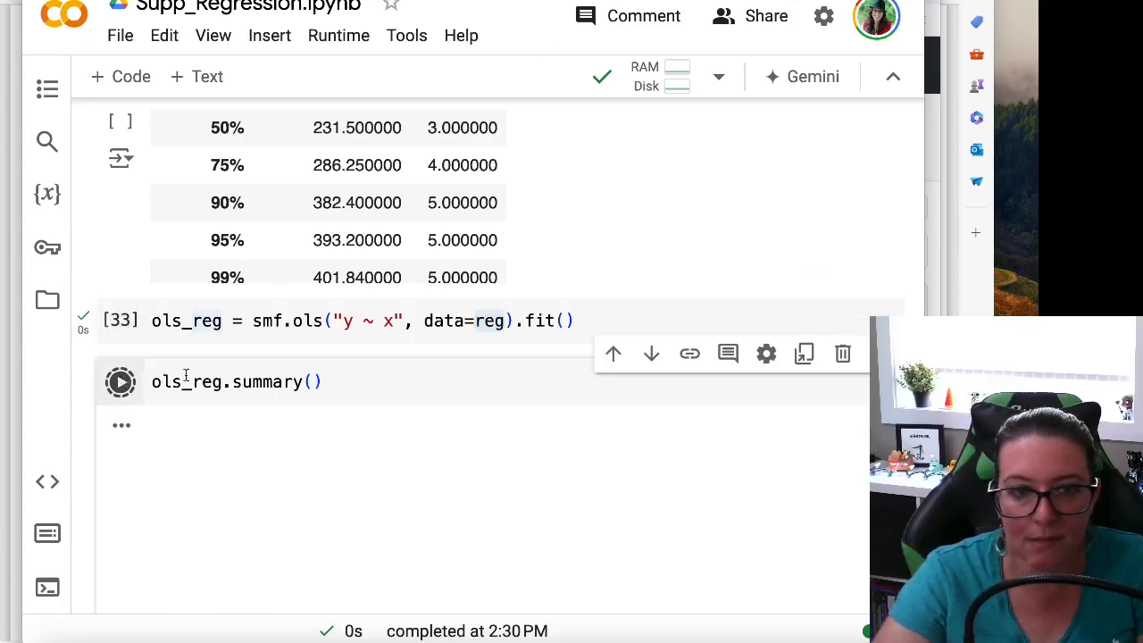
# Examine the R-squared value in the OLS Regression Results produced from ols_reg
pyautogui.scroll(-2, 300, 371)
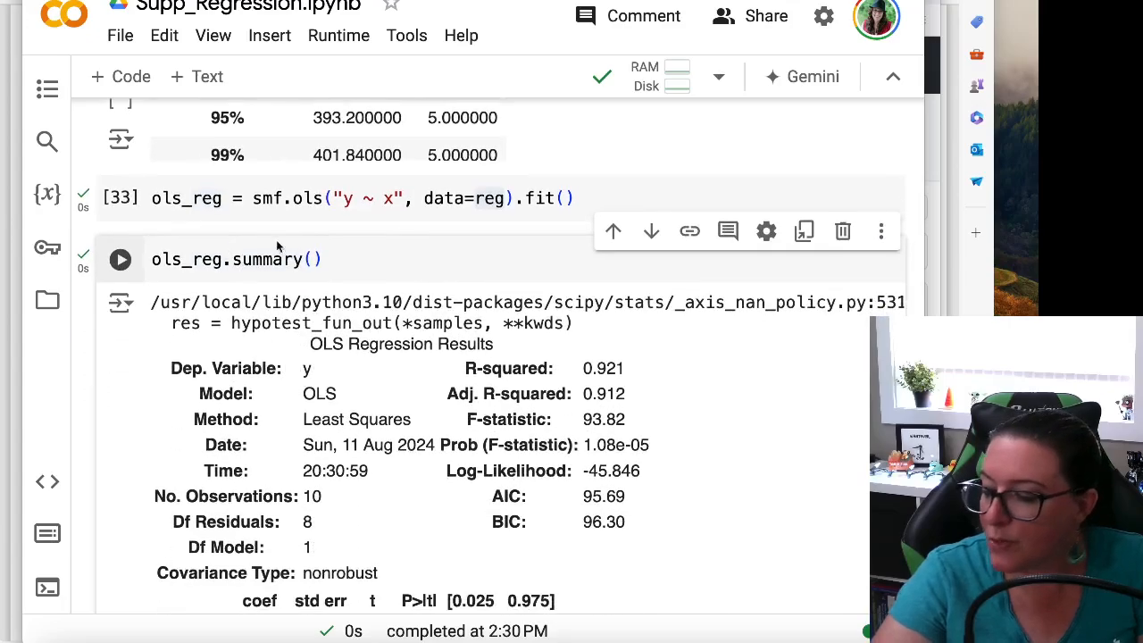
pyautogui.moveTo(152, 198); pyautogui.dragTo(221, 200)
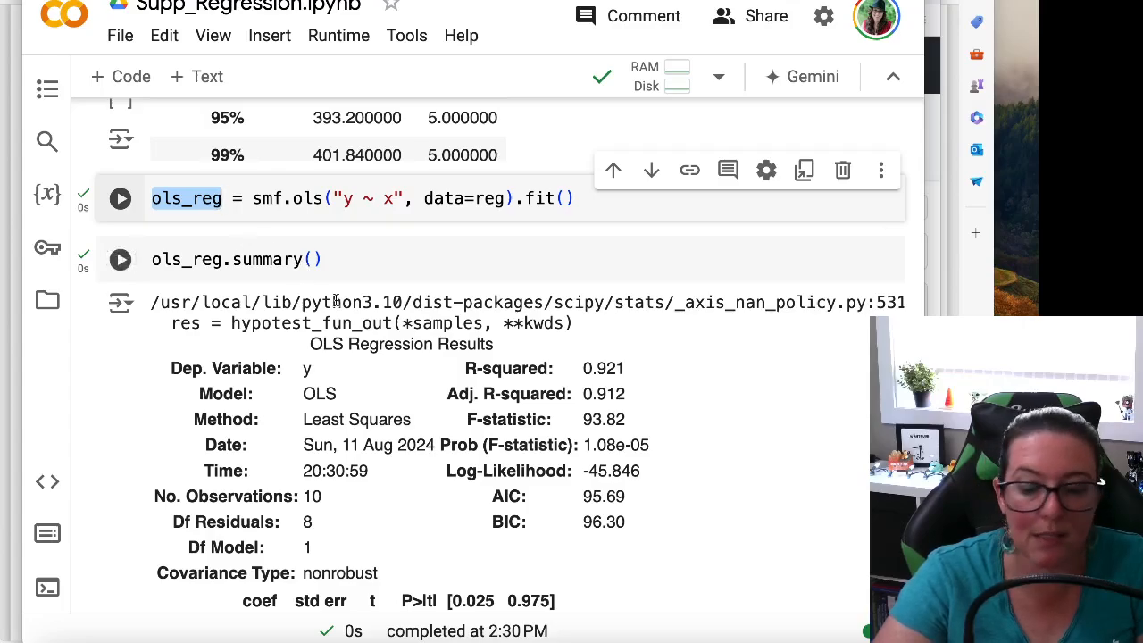
pyautogui.scroll(-1, 339, 302)
pyautogui.moveTo(629, 346); pyautogui.dragTo(541, 345)
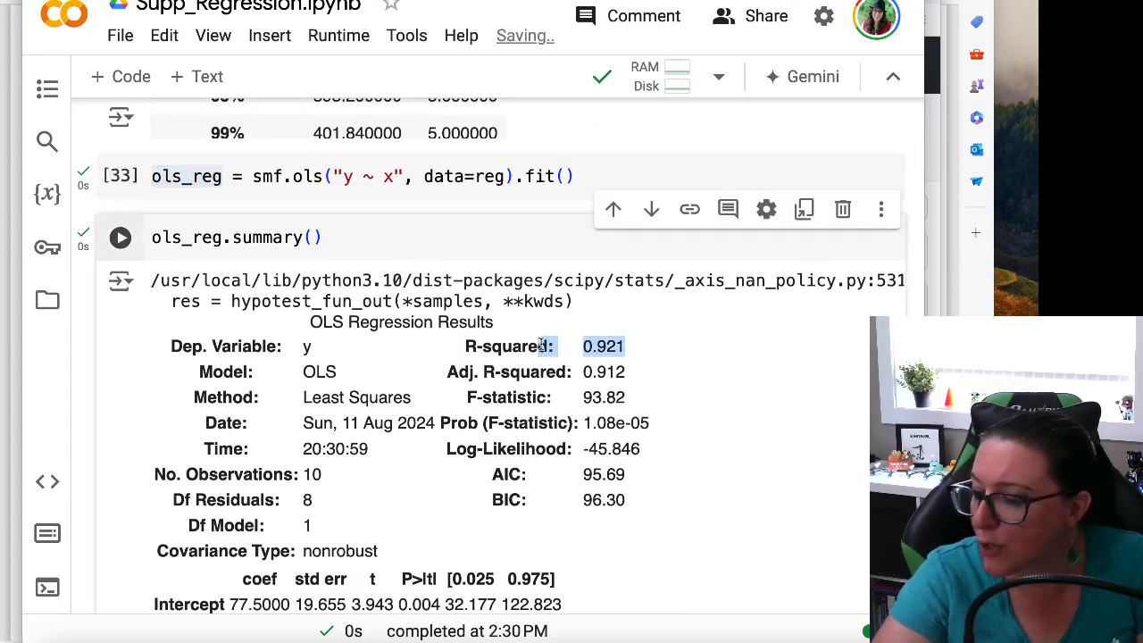
pyautogui.click(621, 353)
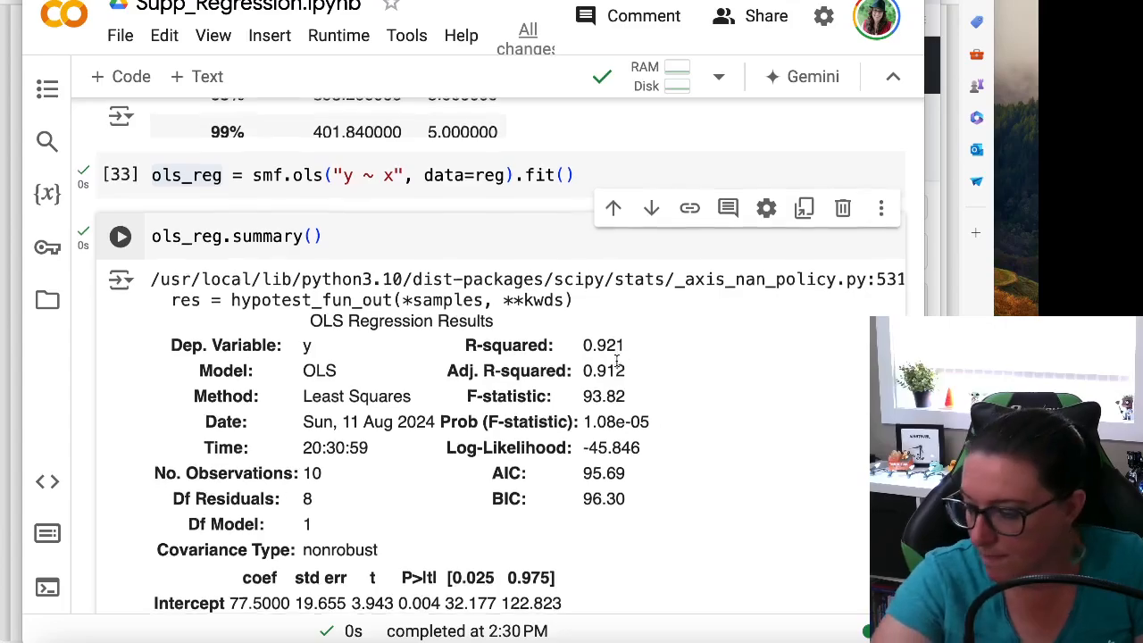
# Examine the intercept and x coefficients in the OLS summary's coefficient table
pyautogui.scroll(-1, 641, 307)
pyautogui.scroll(-2, 638, 336)
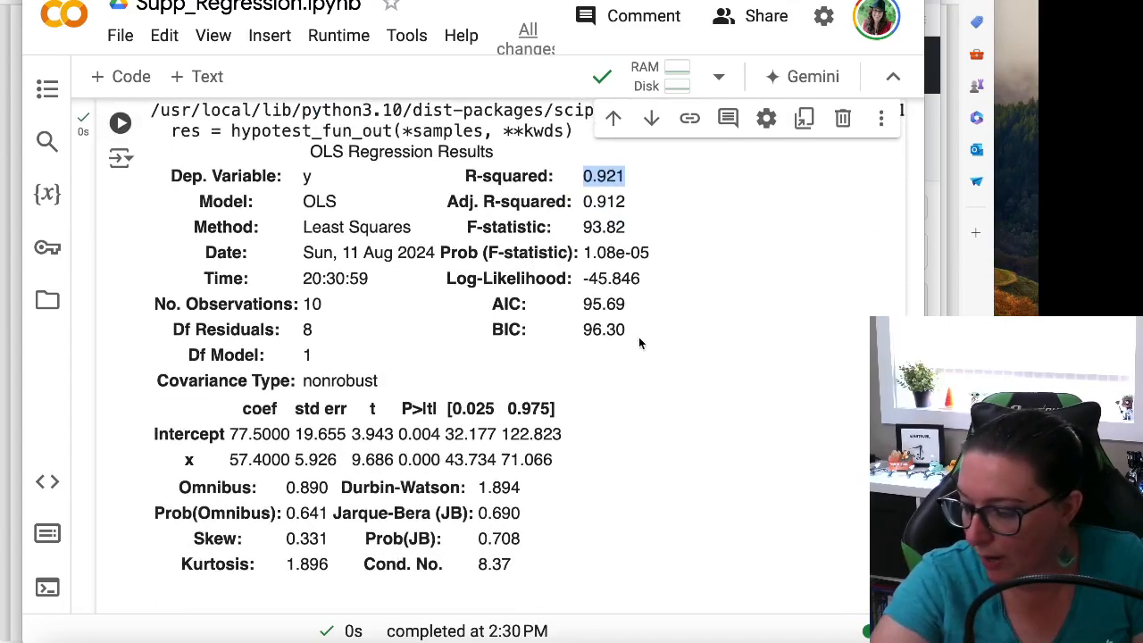
pyautogui.moveTo(230, 435); pyautogui.dragTo(290, 435)
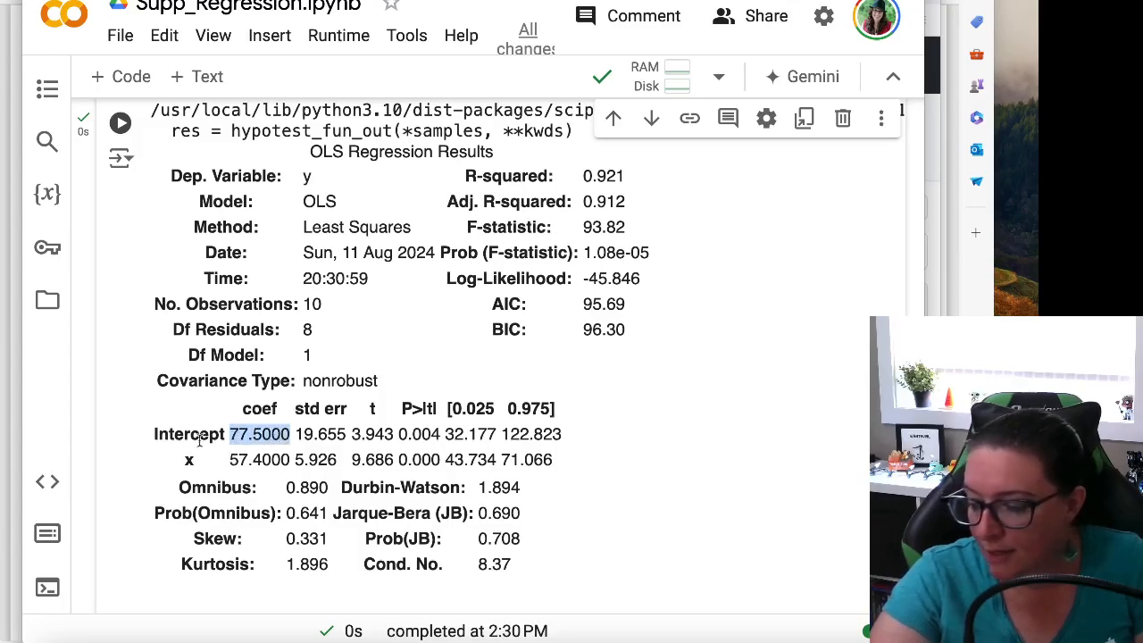
pyautogui.moveTo(184, 433); pyautogui.dragTo(281, 433)
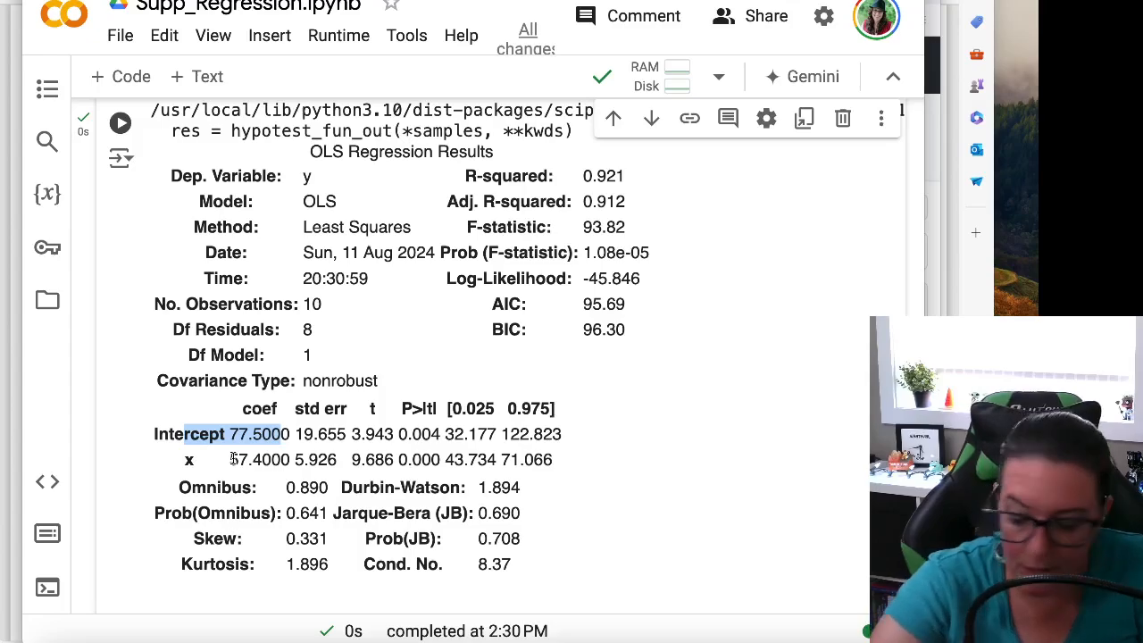
pyautogui.moveTo(237, 459); pyautogui.dragTo(264, 459)
# Switch to the Excel workbook and view the regression equation in cell E4 of Sheet1 for comparison with the Python coefficients
pyautogui.click(743, 640)
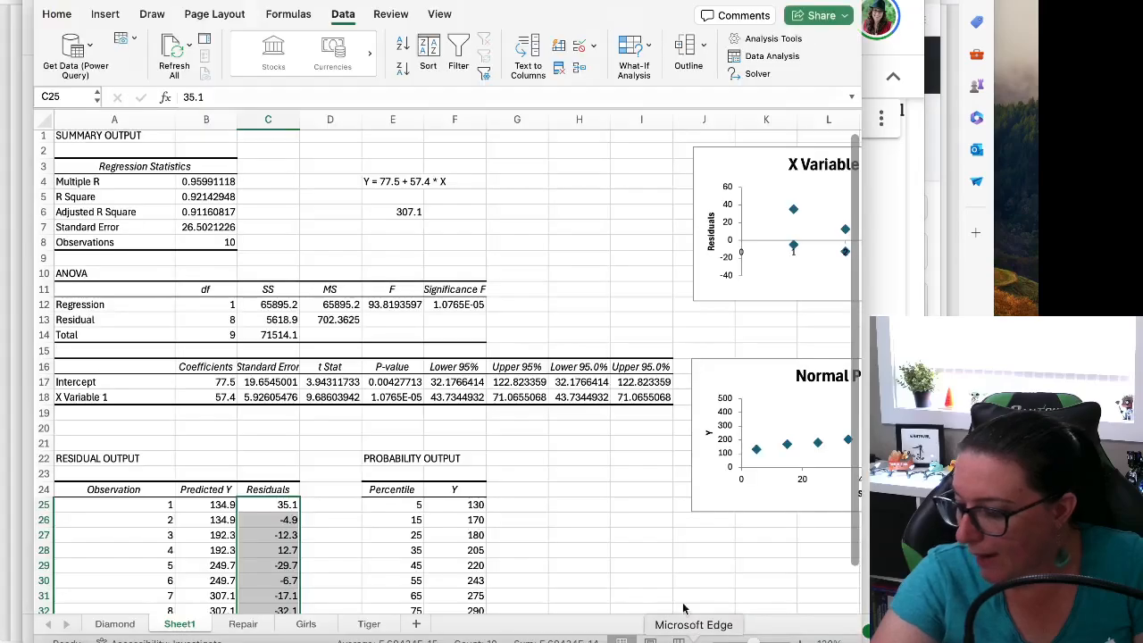
pyautogui.click(387, 175)
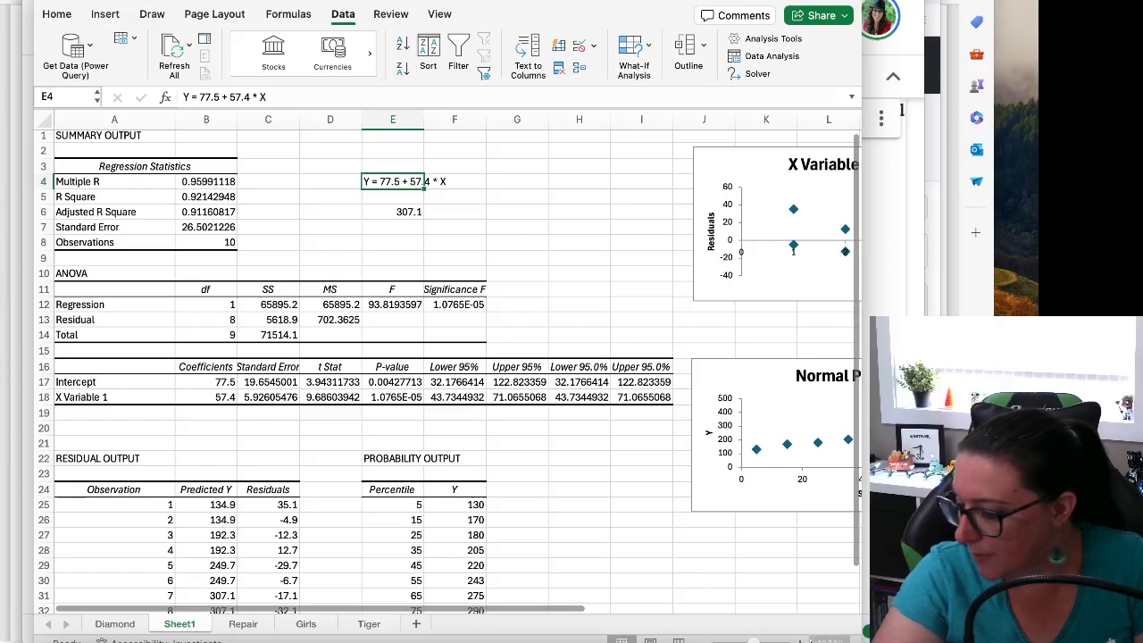
pyautogui.click(798, 641)
pyautogui.click(798, 641)
pyautogui.click(797, 641)
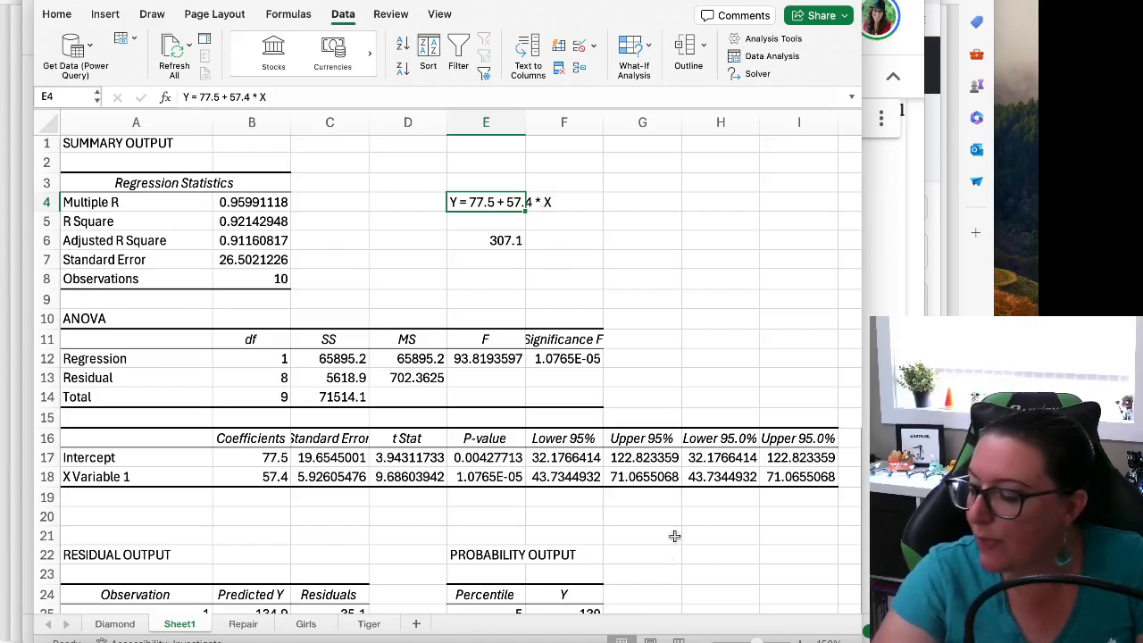
# Return to the Colab notebook and examine the intercept and x coefficients with their 0.025 and 0.975 confidence bounds
pyautogui.click(796, 638)
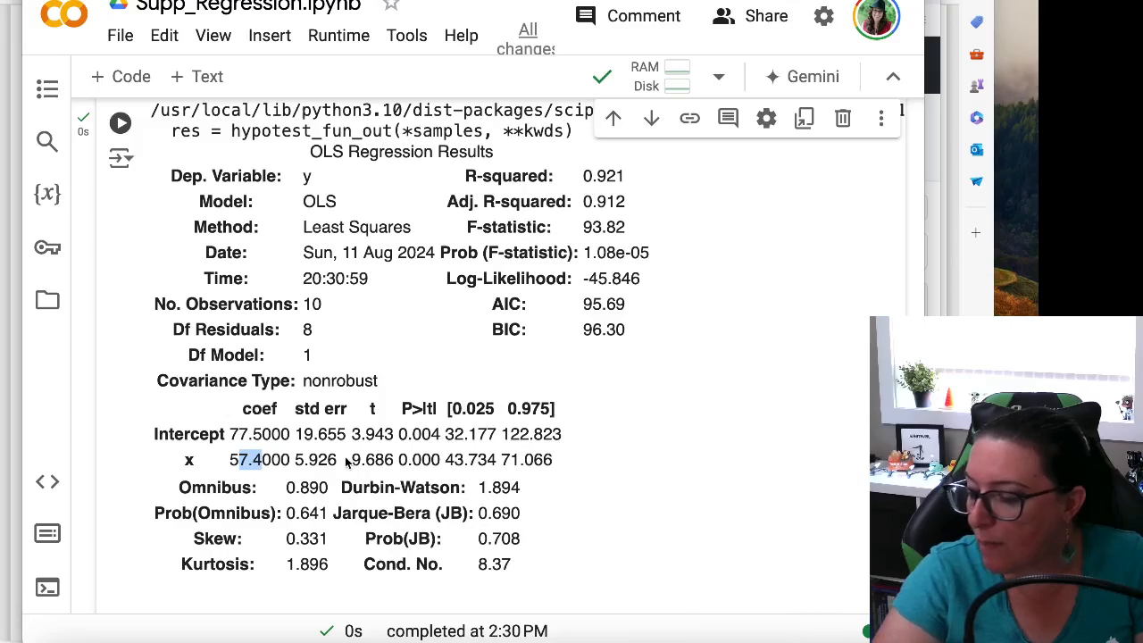
pyautogui.click(234, 435)
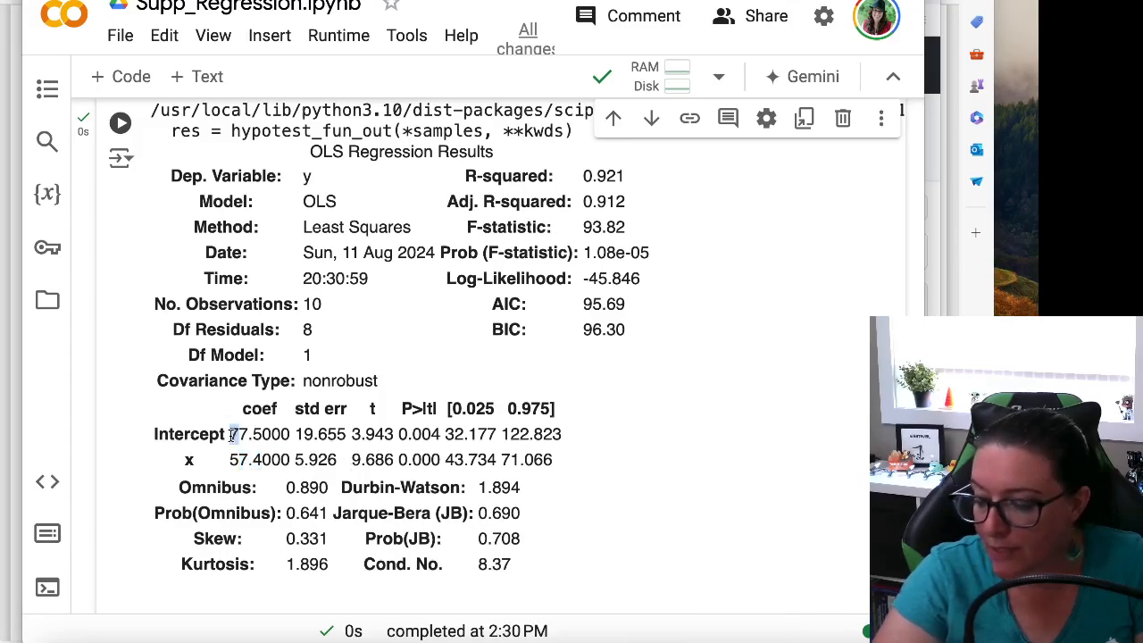
pyautogui.moveTo(225, 459); pyautogui.dragTo(269, 458)
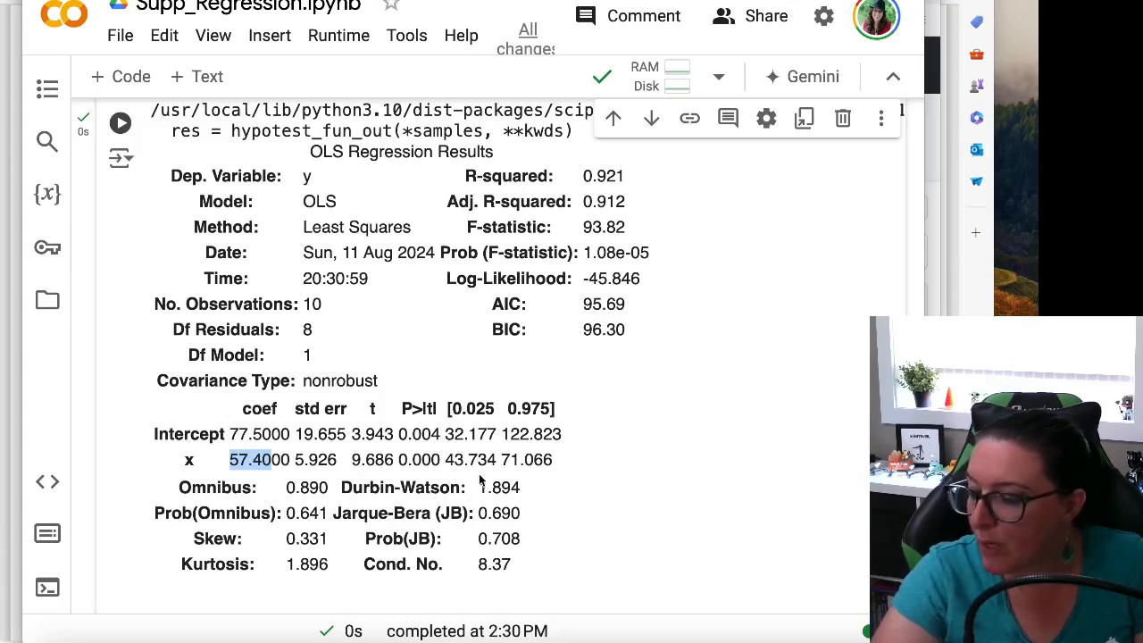
pyautogui.moveTo(446, 459); pyautogui.dragTo(561, 471)
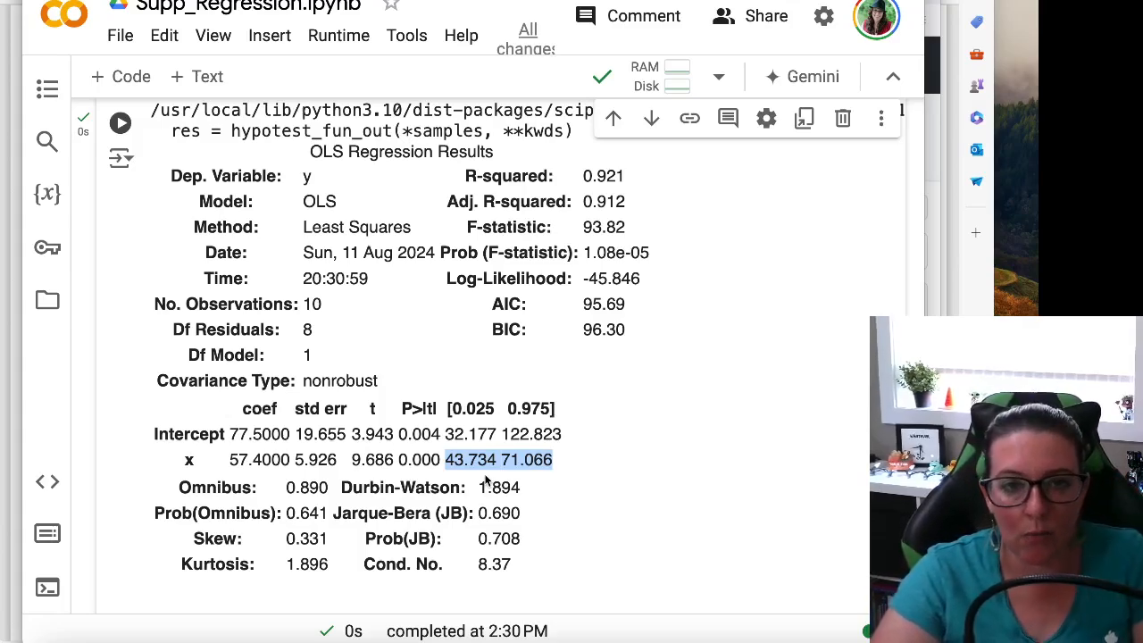
pyautogui.moveTo(446, 434)
pyautogui.mouseDown()
pyautogui.moveTo(576, 442)
pyautogui.moveTo(444, 434)
pyautogui.mouseUp()
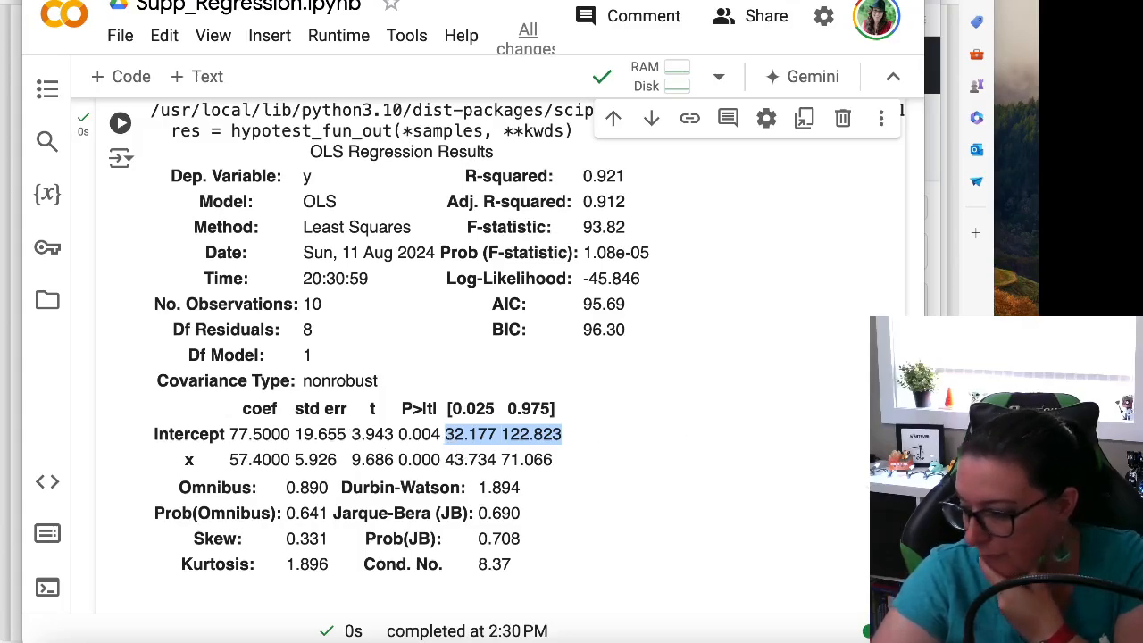
# Switch to the regression lecture notes, box the handwritten equation ŷ = b0 + b1X and draw a small arrow pointing to its X
pyautogui.click(932, 509)
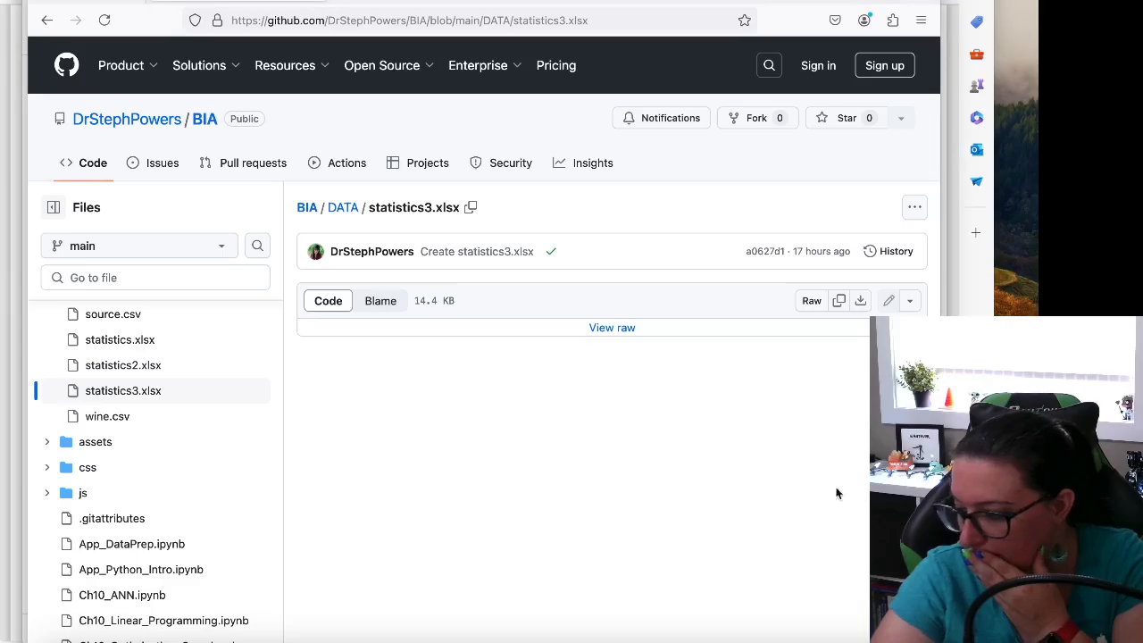
pyautogui.click(66, 1)
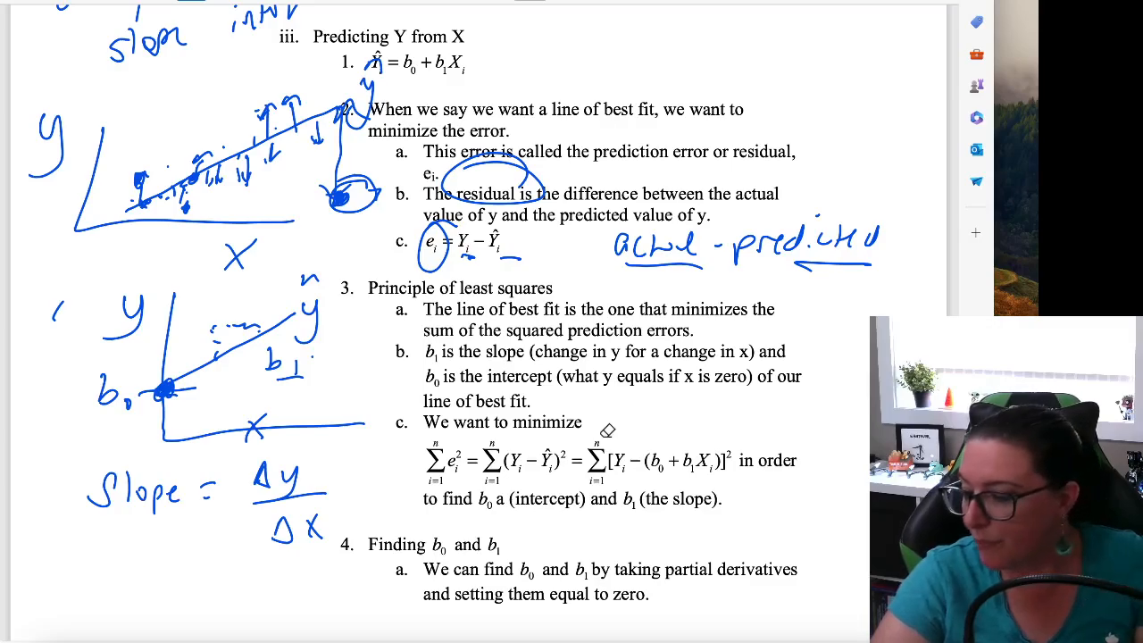
pyautogui.scroll(6, 607, 430)
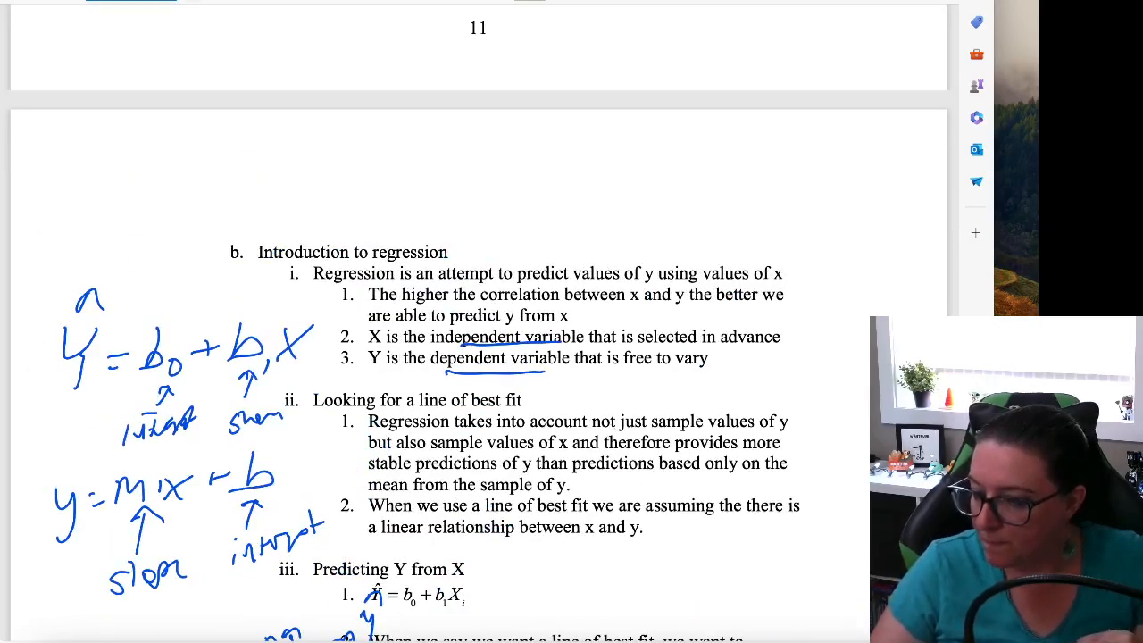
pyautogui.moveTo(168, 280)
pyautogui.mouseDown()
pyautogui.moveTo(76, 460)
pyautogui.moveTo(357, 315)
pyautogui.moveTo(172, 284)
pyautogui.mouseUp()
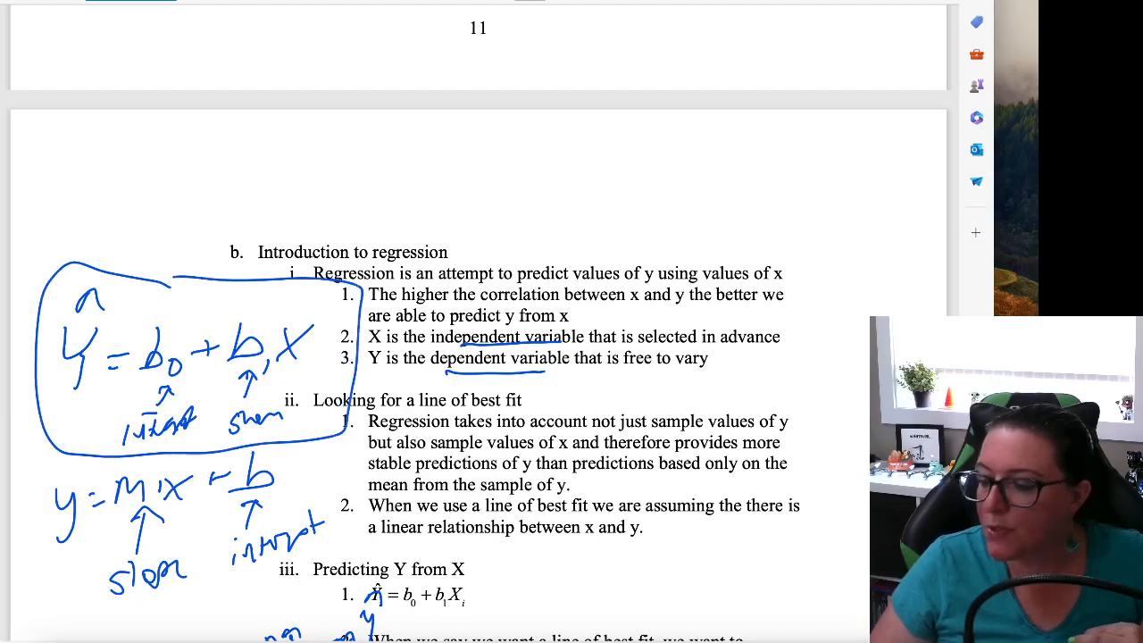
pyautogui.moveTo(319, 292); pyautogui.dragTo(307, 312)
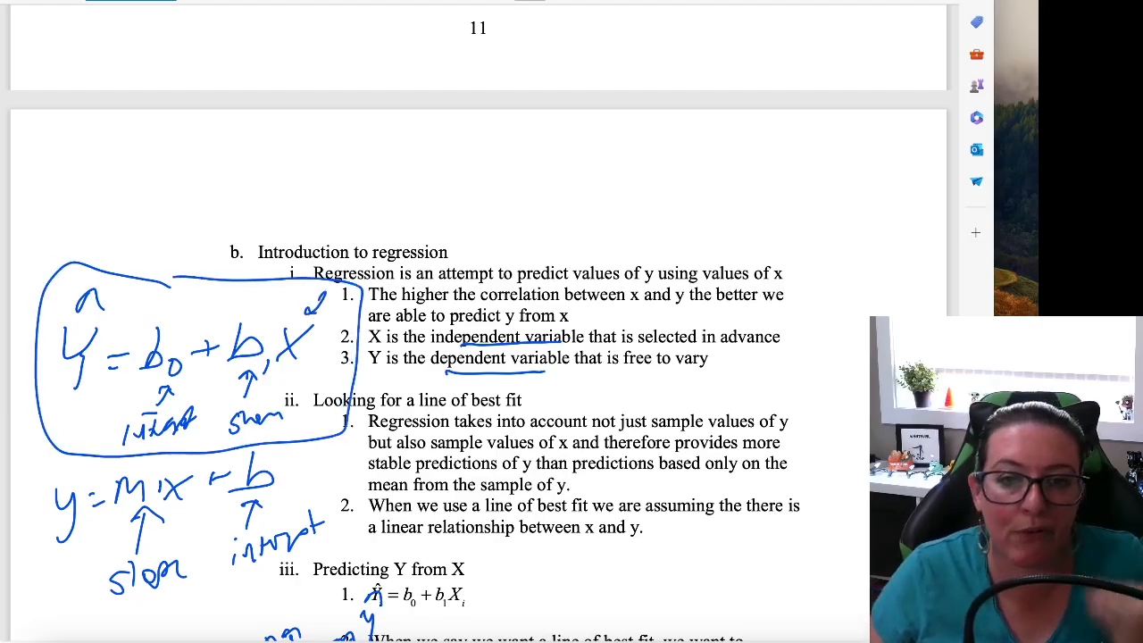